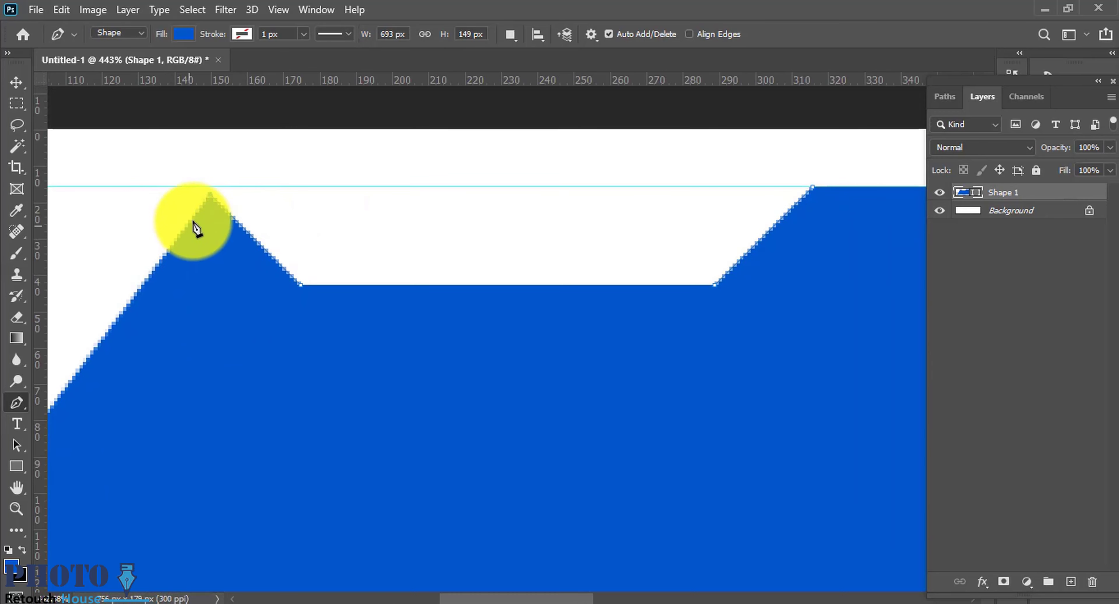
- Align the anchor left of the notch with the top guide and extend the top edge about 80 px left with a new anchor
drag(210, 186, 207, 183)
drag(276, 203, 217, 206)
drag(337, 219, 456, 252)
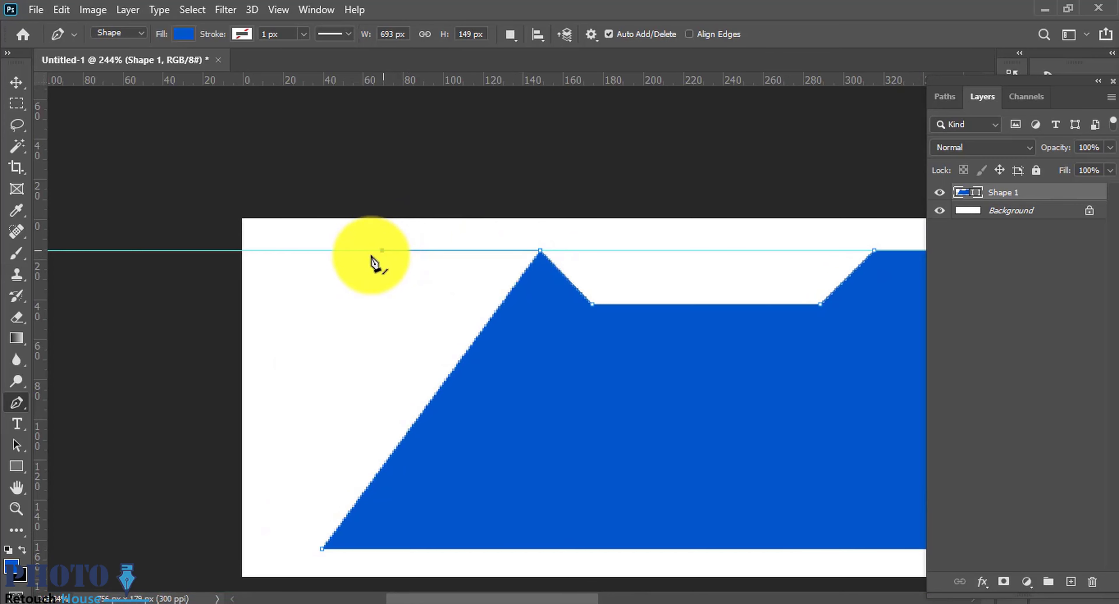
click(382, 251)
- Place a horizontal guide along the bottom edge of the shape's notch
key(ctrl+space)
drag(447, 304, 265, 290)
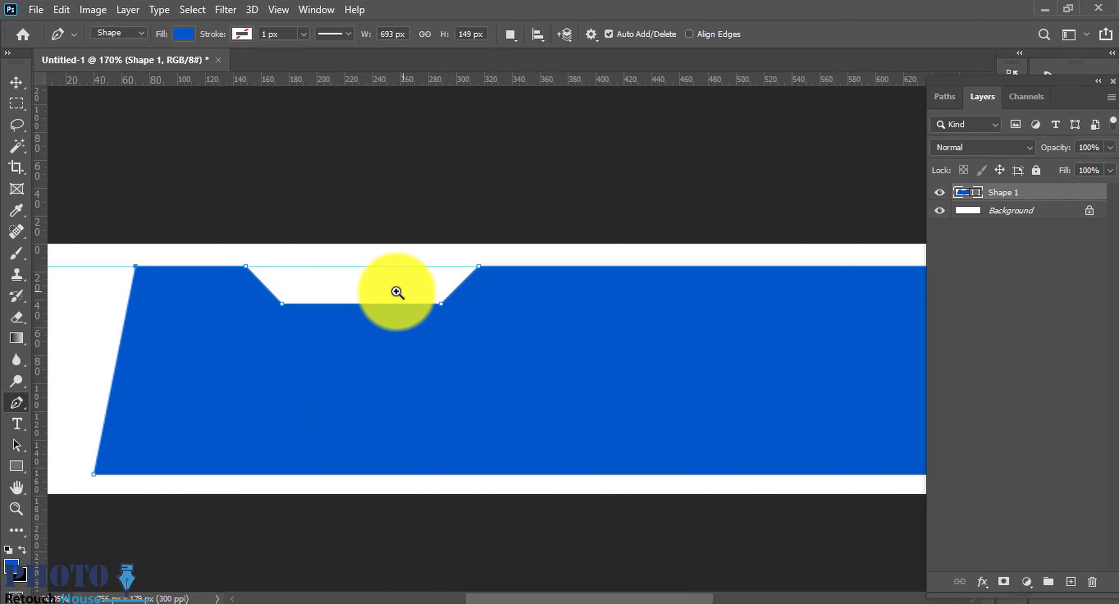
drag(398, 292, 388, 300)
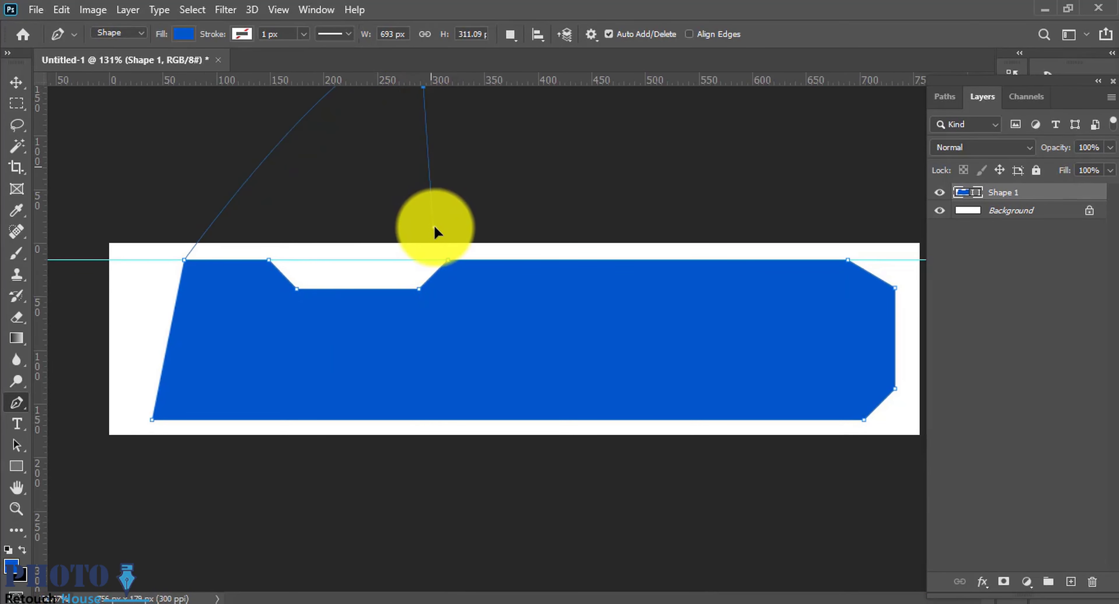
drag(425, 83, 439, 291)
drag(211, 250, 239, 250)
drag(157, 244, 343, 266)
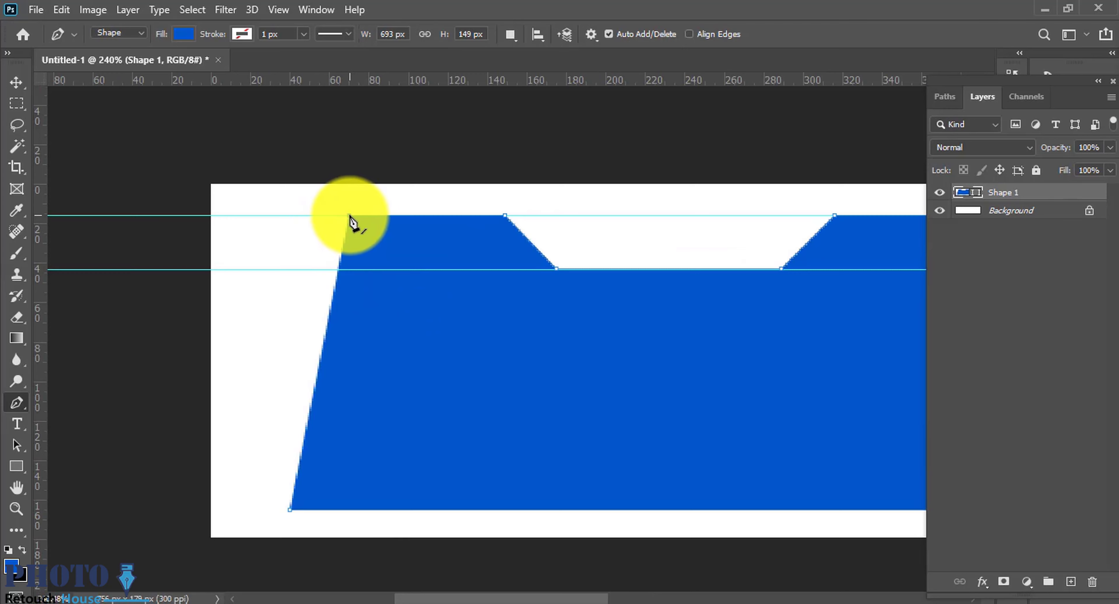
shift+click(268, 270)
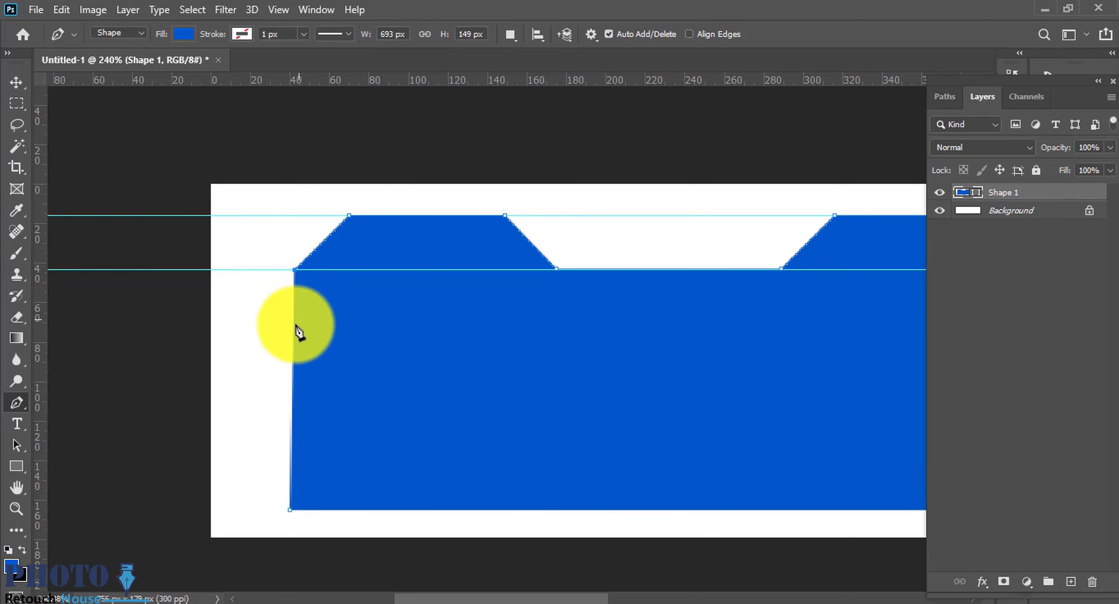
key(ctrl+z)
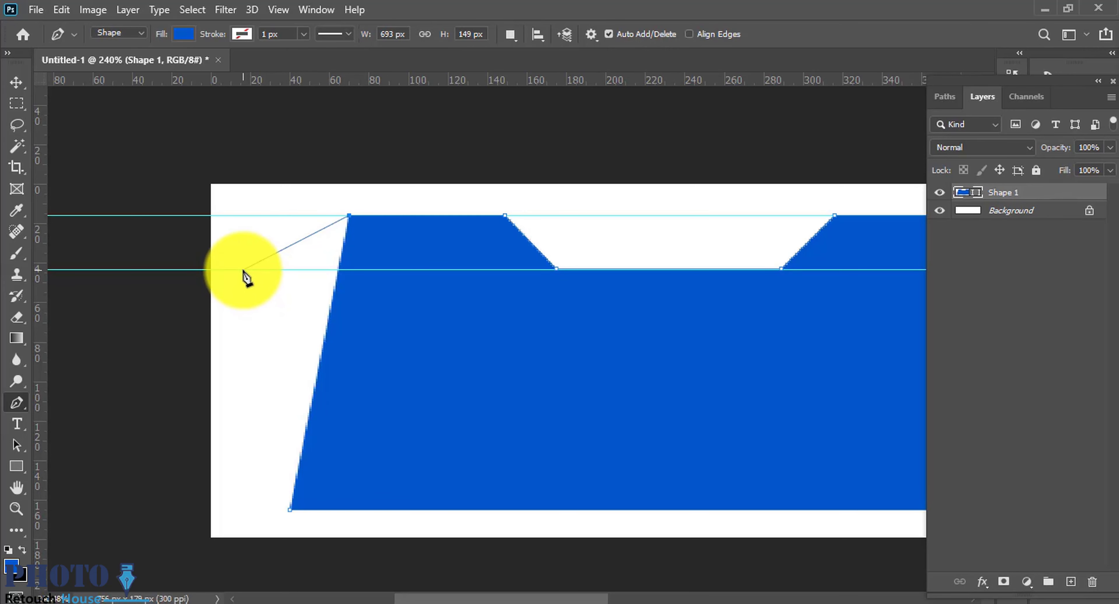
click(243, 270)
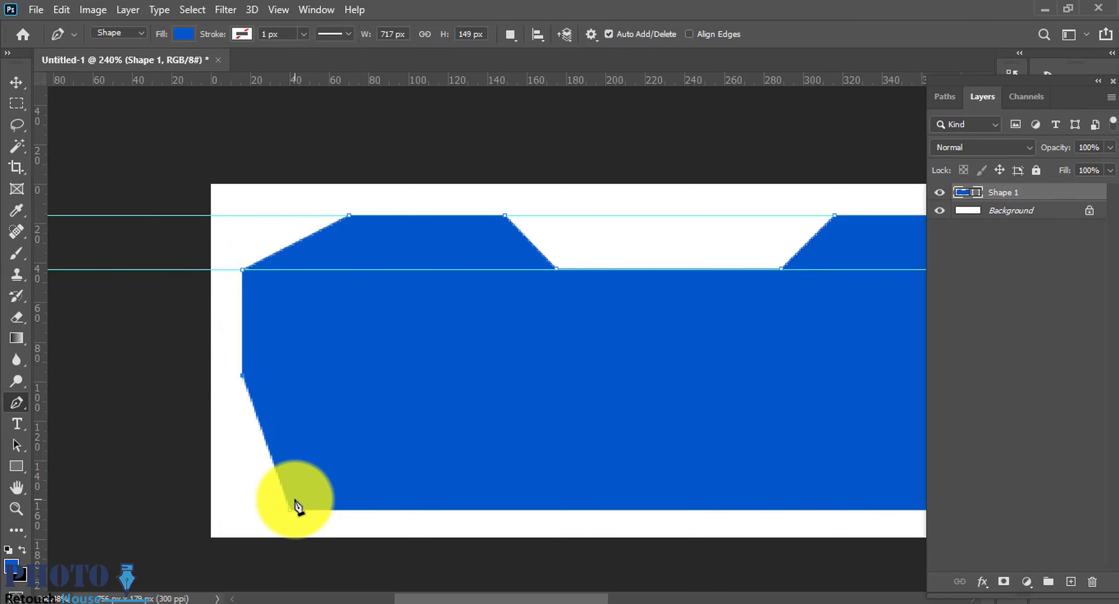
key(ctrl+z)
key(ctrl+z)
- Place a horizontal guide across the canvas's middle and close the shape's left end with two side anchors joined to the bottom-left corner
drag(289, 328, 255, 319)
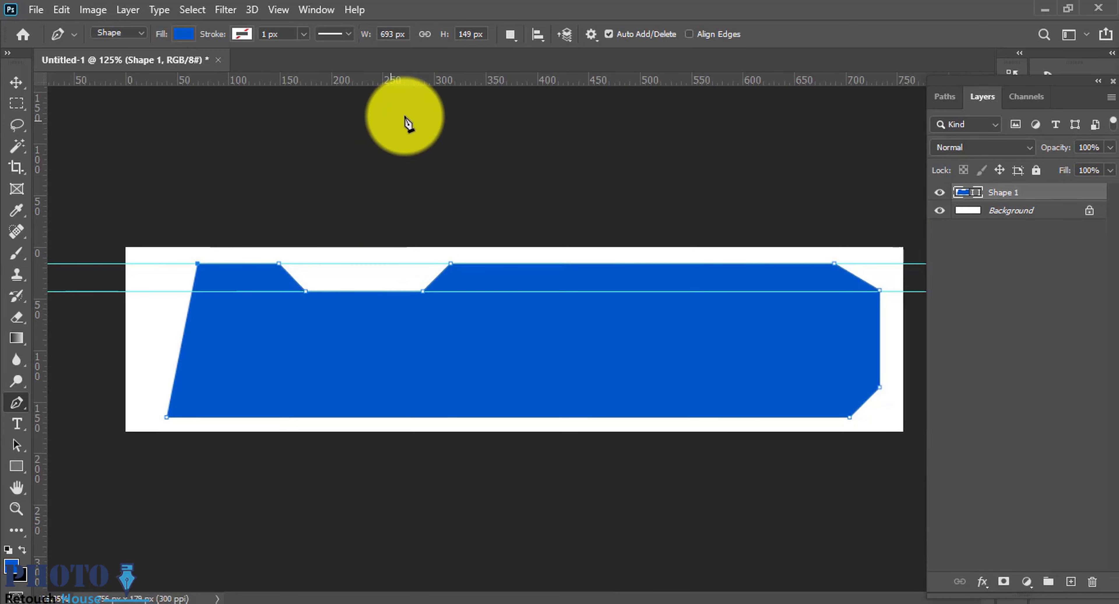
drag(472, 83, 465, 339)
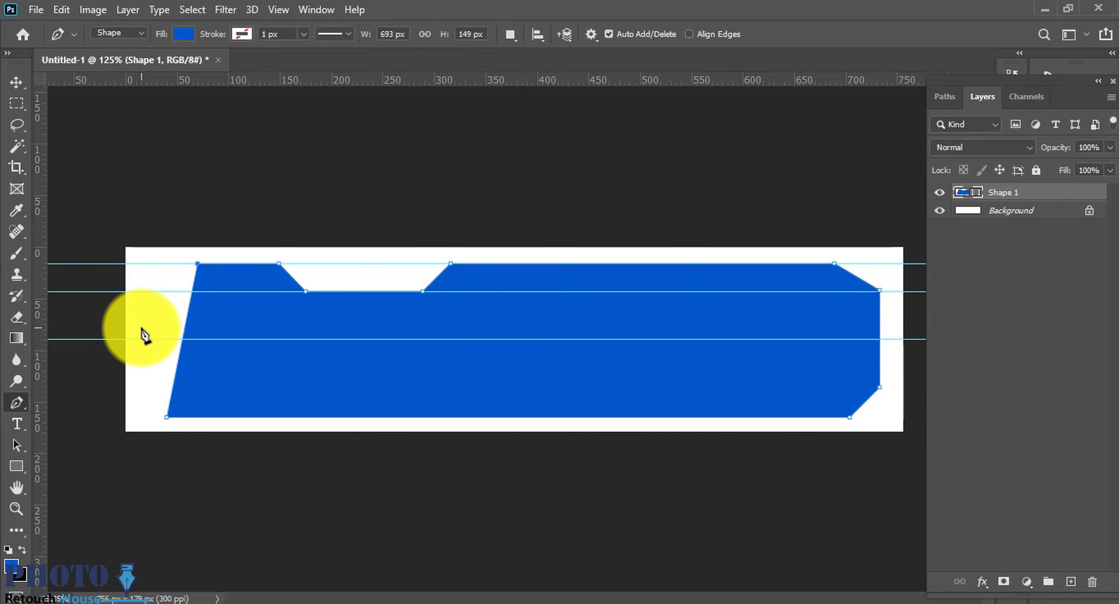
drag(187, 320, 141, 319)
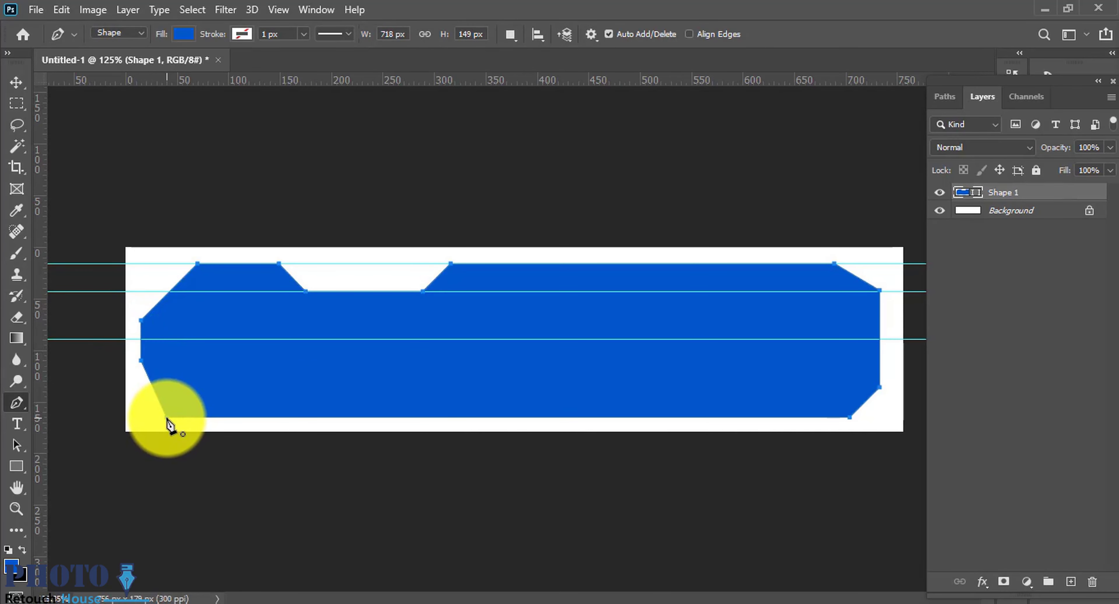
- Move the shape's bottom-left corner anchor right and place a vertical guide through the top-left corner
key(a)
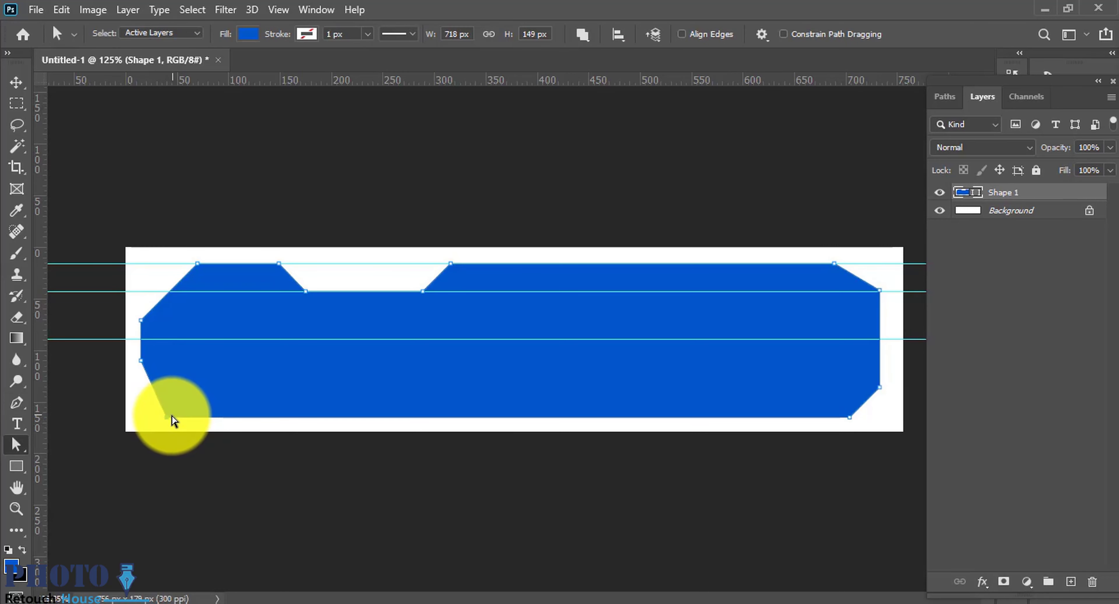
drag(197, 420, 193, 420)
drag(44, 366, 196, 360)
scroll(197, 339, up, 4)
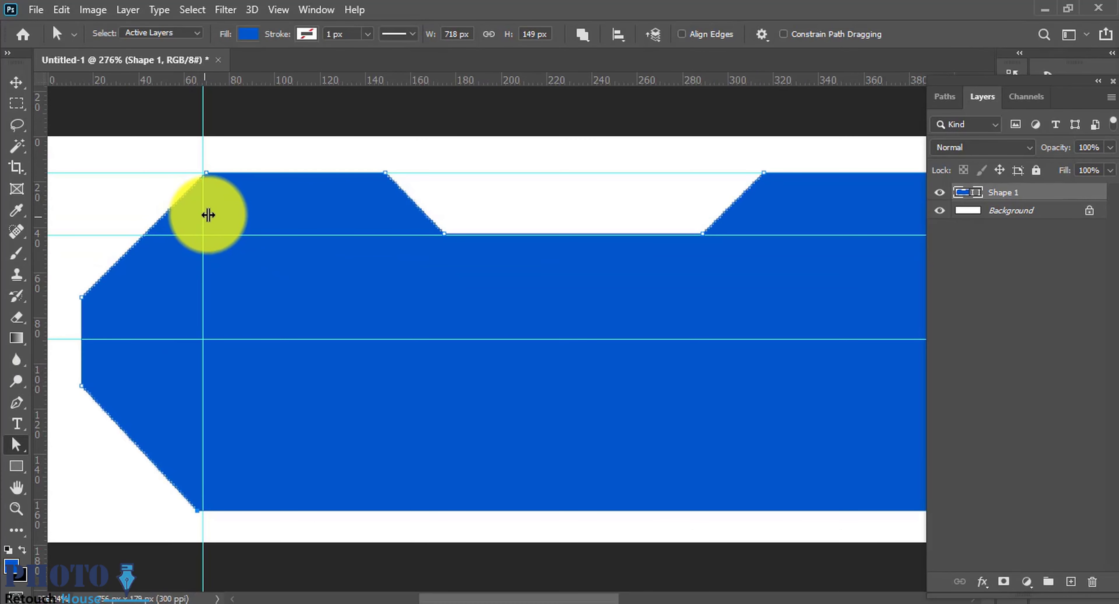
scroll(236, 457, down, 1)
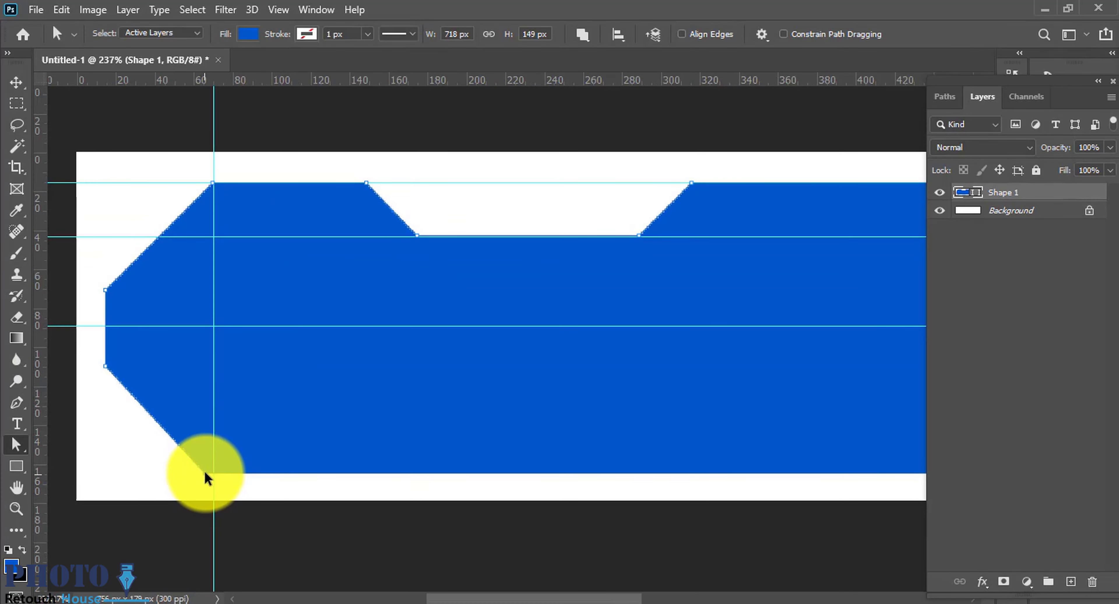
drag(208, 473, 202, 488)
key(ctrl+z)
key(ctrl+z)
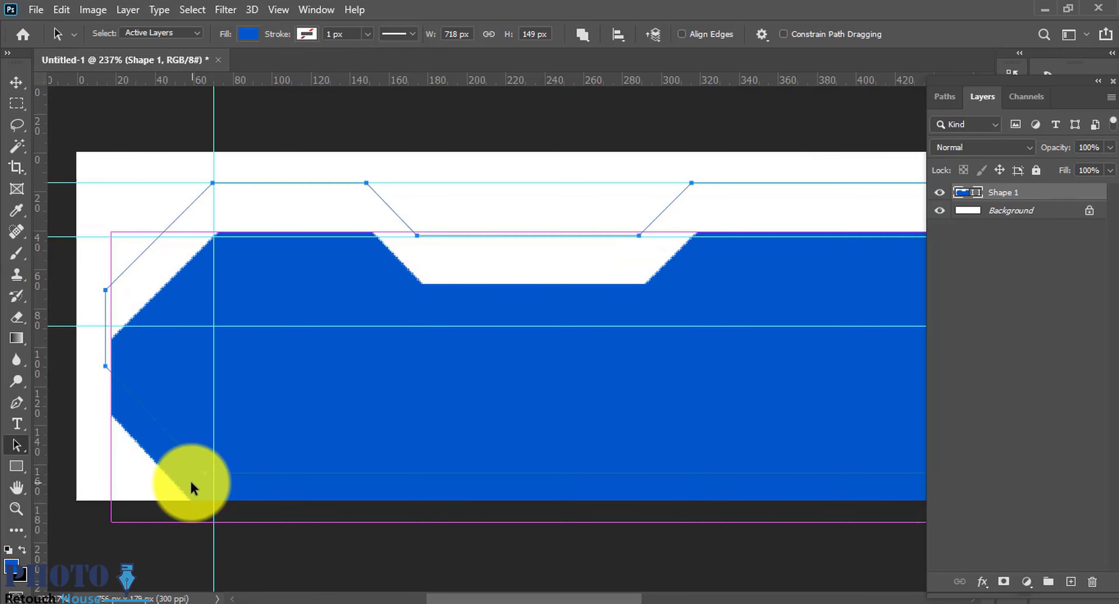
- Align the bottom-left corner anchor with its vertical guide, and the bottom-right one with a new vertical guide through the top-right corner
key(p)
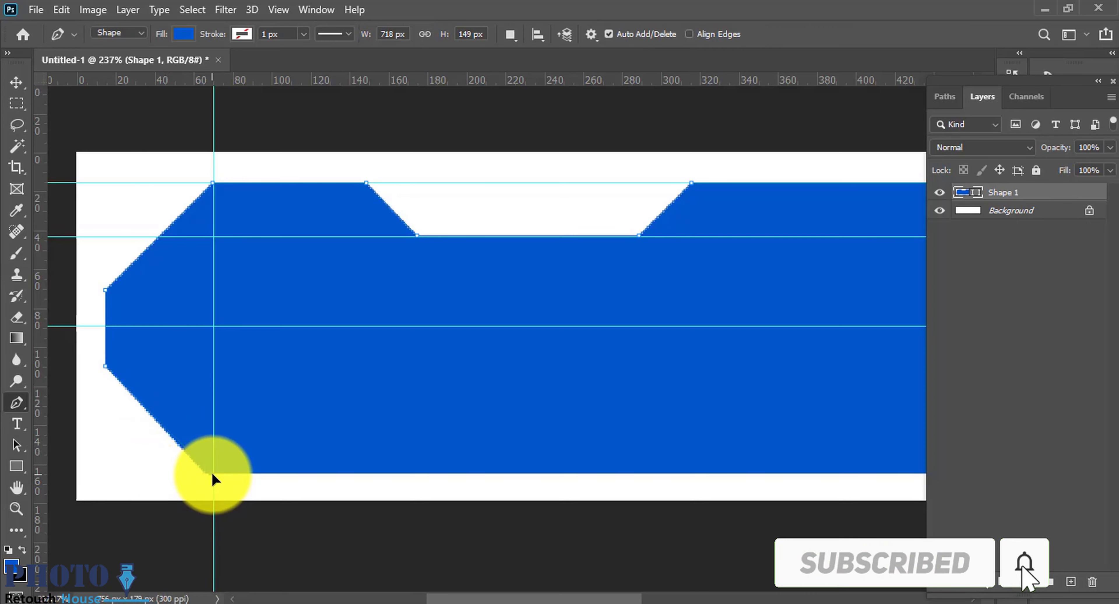
drag(212, 474, 213, 474)
drag(435, 468, 174, 437)
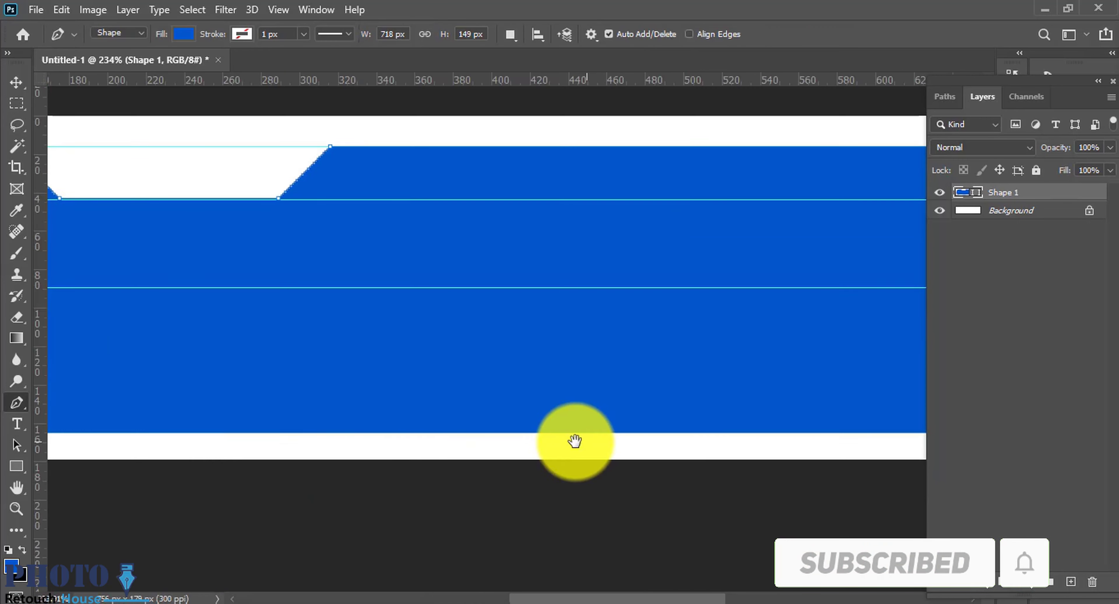
drag(575, 441, 524, 437)
drag(40, 289, 637, 344)
scroll(643, 349, up, 1)
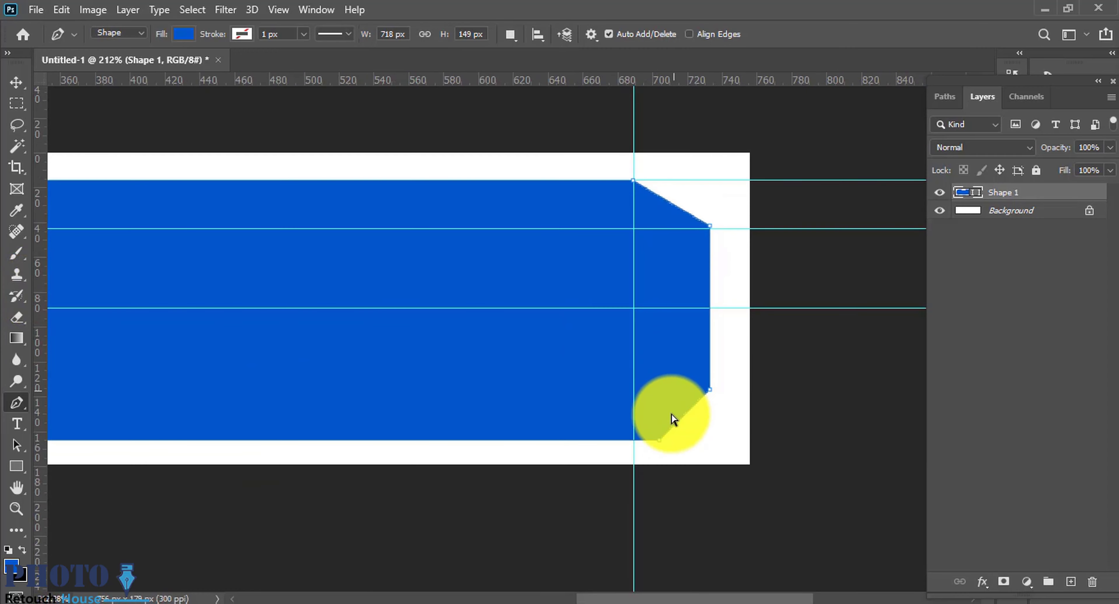
click(634, 440)
scroll(639, 435, down, 2)
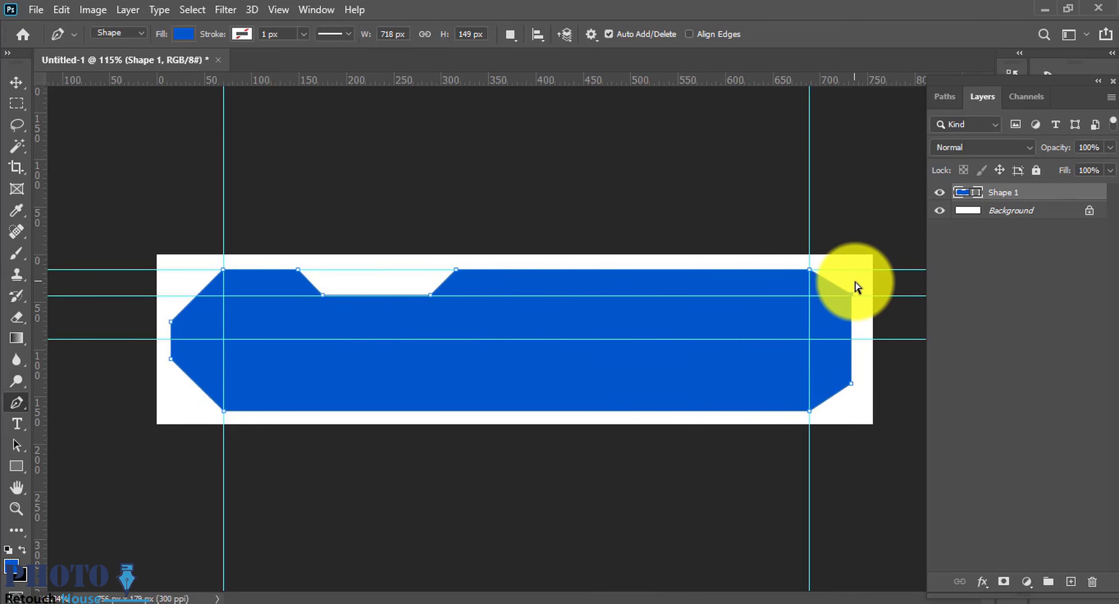
- Place a horizontal guide through the upper anchor of the shape's left end and lower the matching right-end anchor onto it
drag(863, 297, 877, 280)
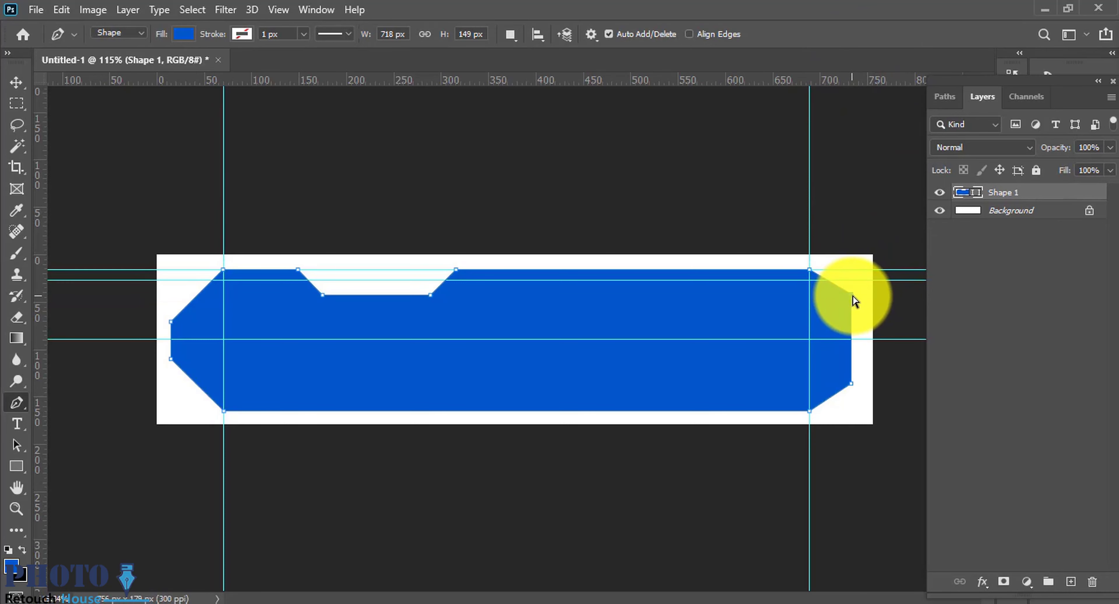
drag(852, 317, 850, 320)
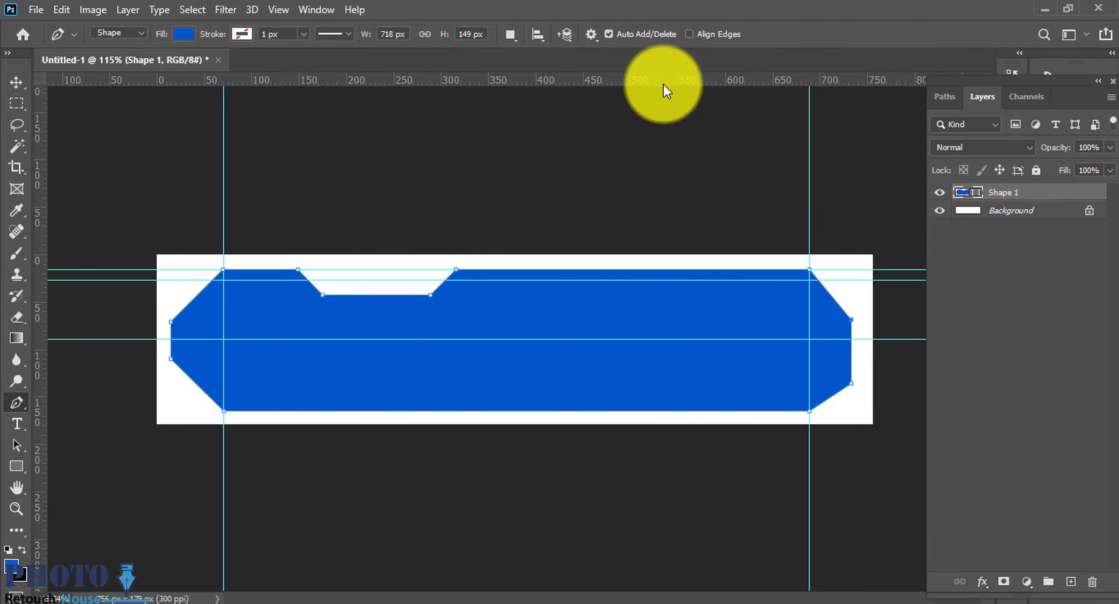
drag(667, 82, 663, 322)
drag(857, 333, 915, 327)
drag(784, 326, 639, 359)
drag(695, 317, 718, 305)
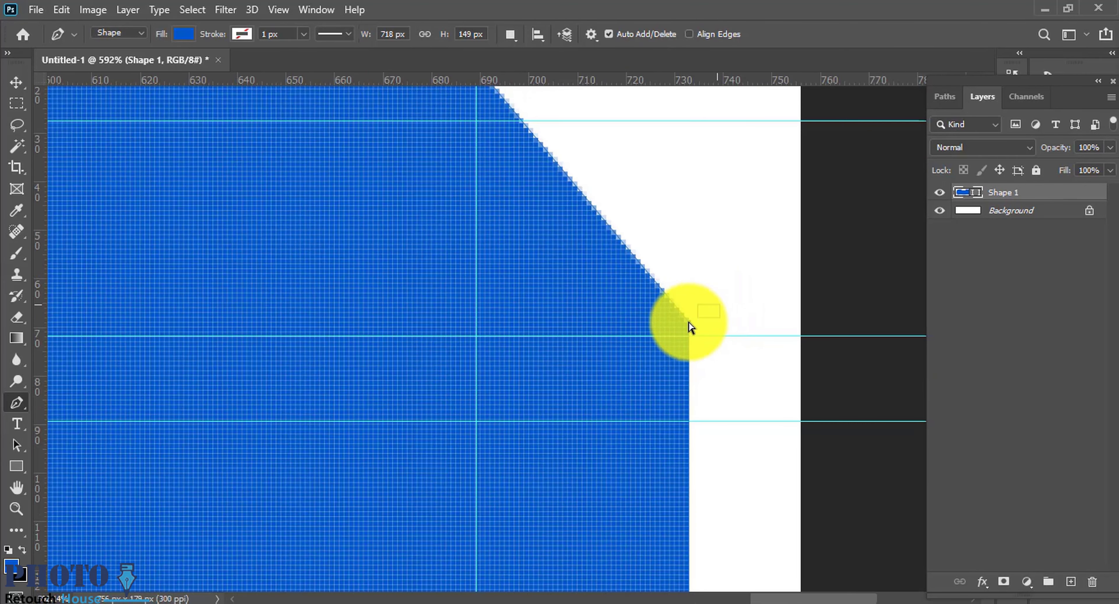
drag(691, 343, 475, 288)
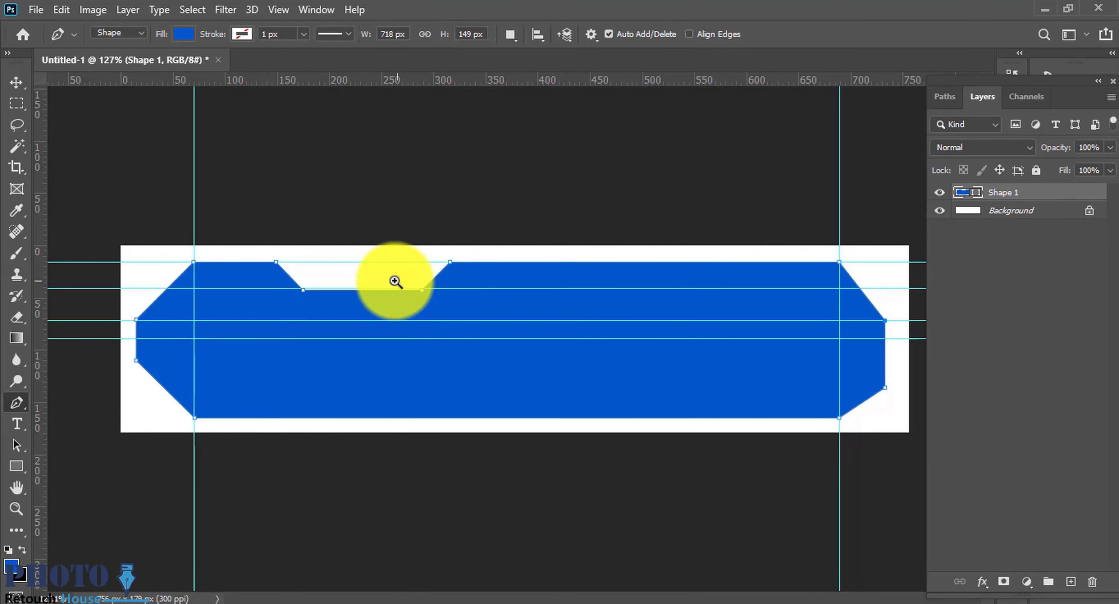
- Place a horizontal guide through the lower anchor of the shape's left end and raise the matching right-end anchor onto it
drag(395, 282, 536, 346)
drag(639, 348, 529, 337)
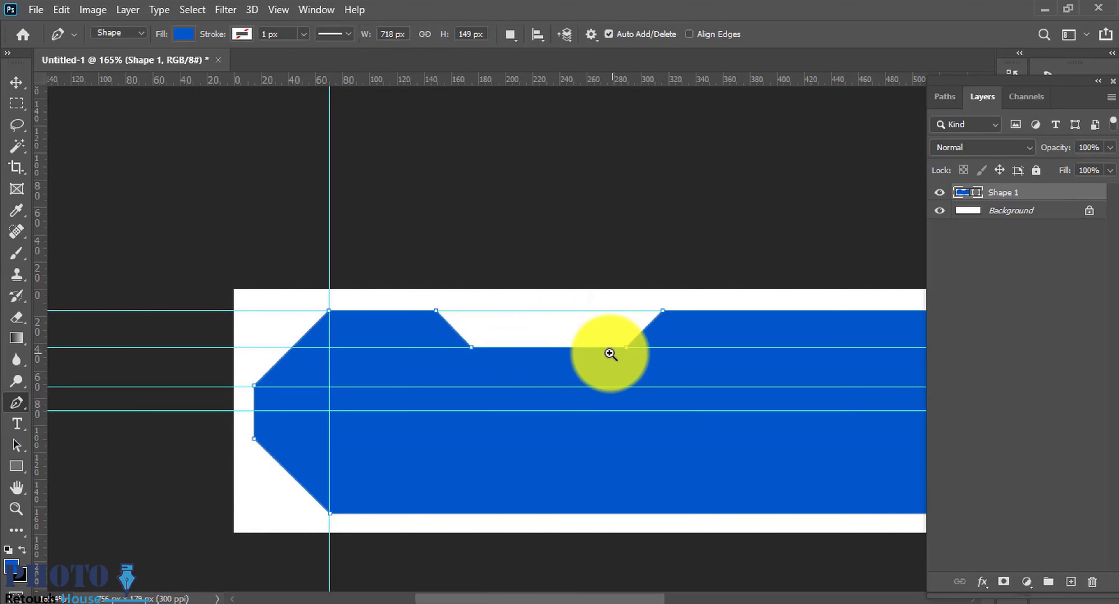
drag(594, 351, 332, 305)
drag(539, 340, 513, 346)
drag(508, 349, 525, 334)
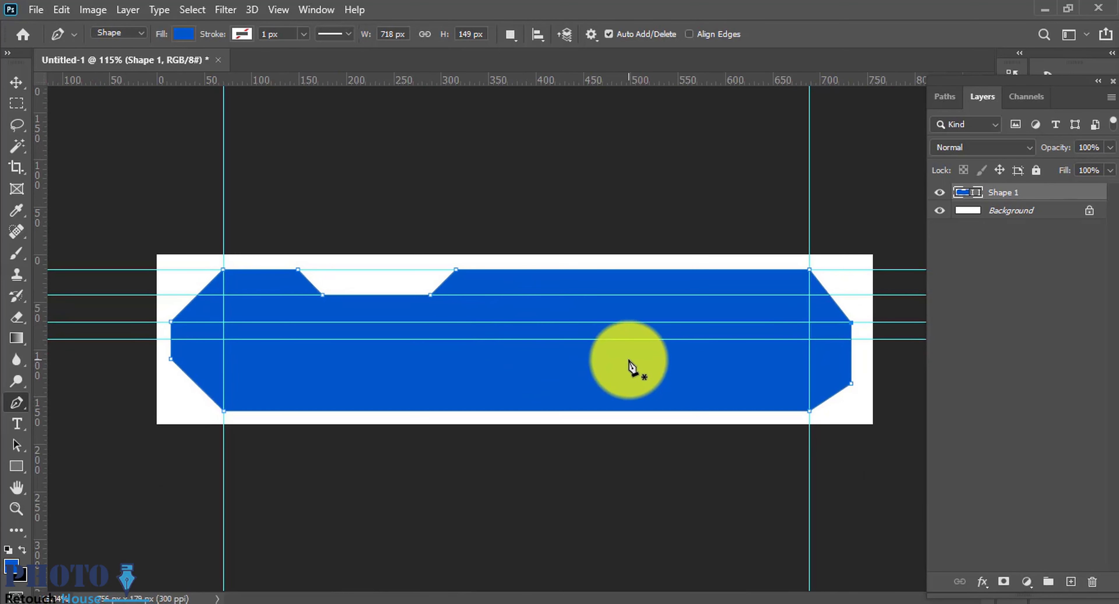
drag(837, 412, 774, 369)
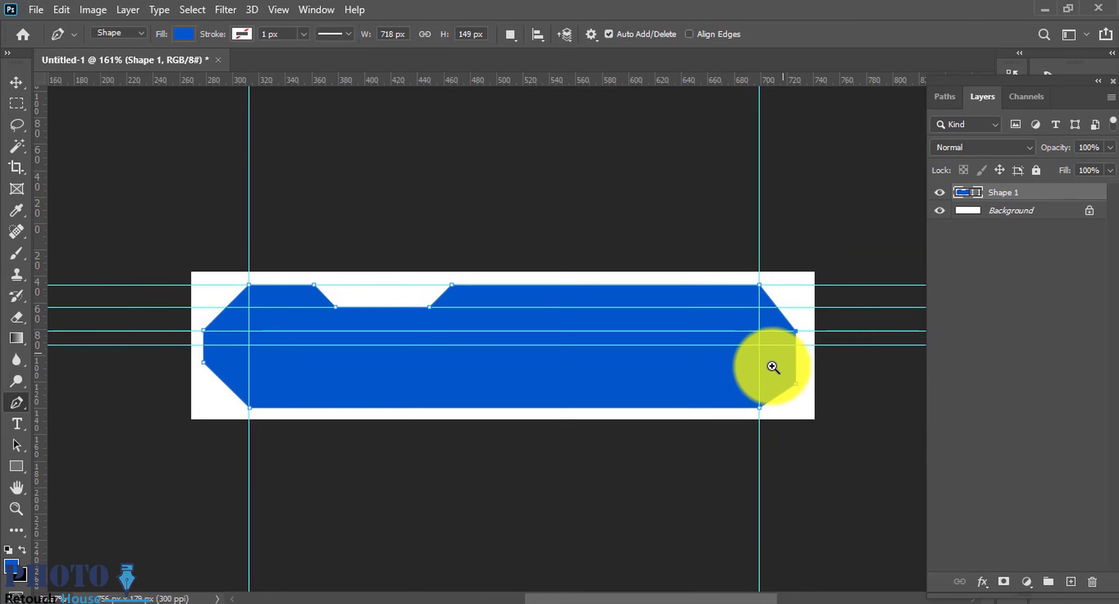
drag(530, 84, 569, 356)
drag(643, 369, 620, 385)
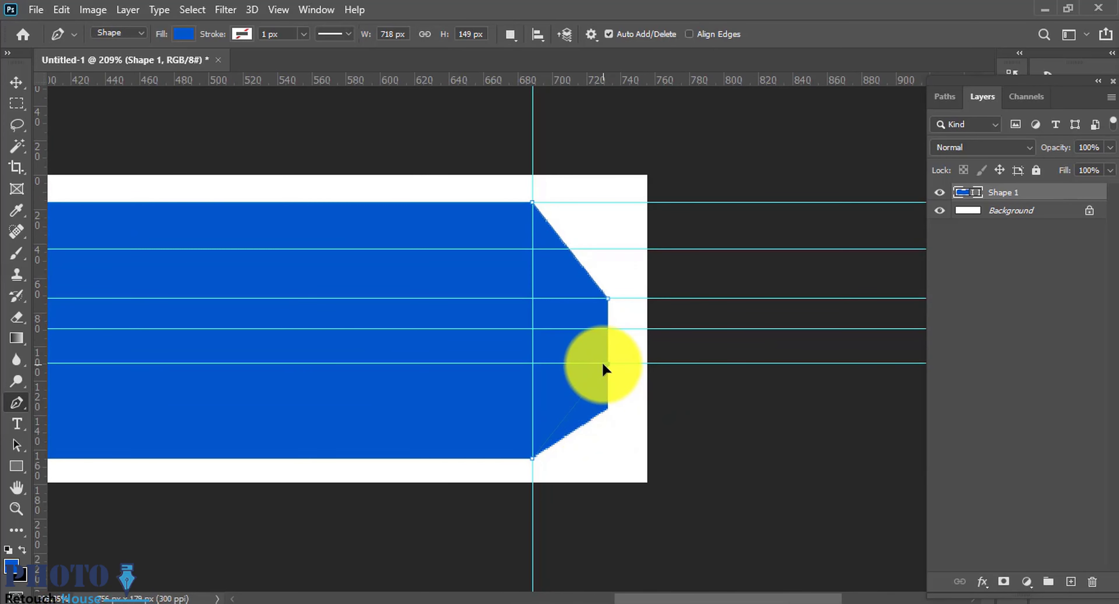
drag(580, 392, 452, 392)
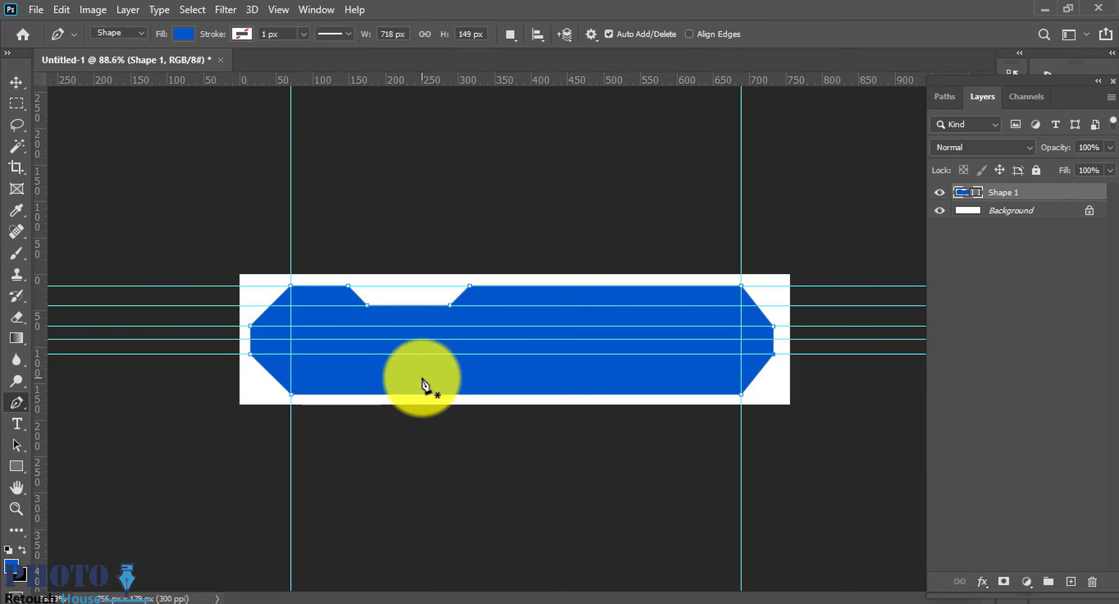
- Remove the shape's fill and give it a blue stroke
click(182, 34)
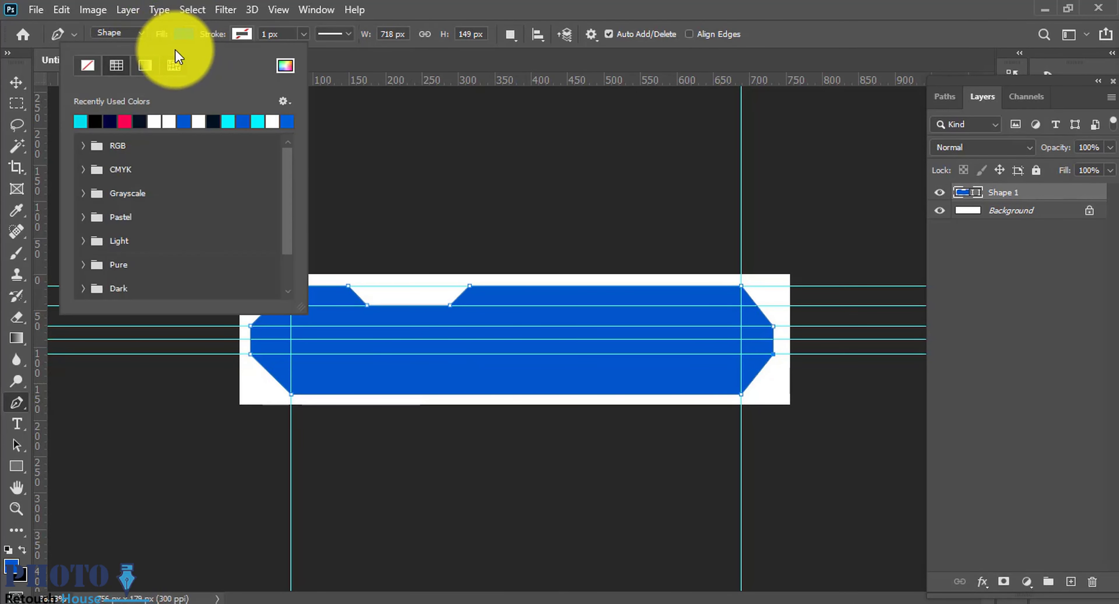
click(89, 64)
click(242, 35)
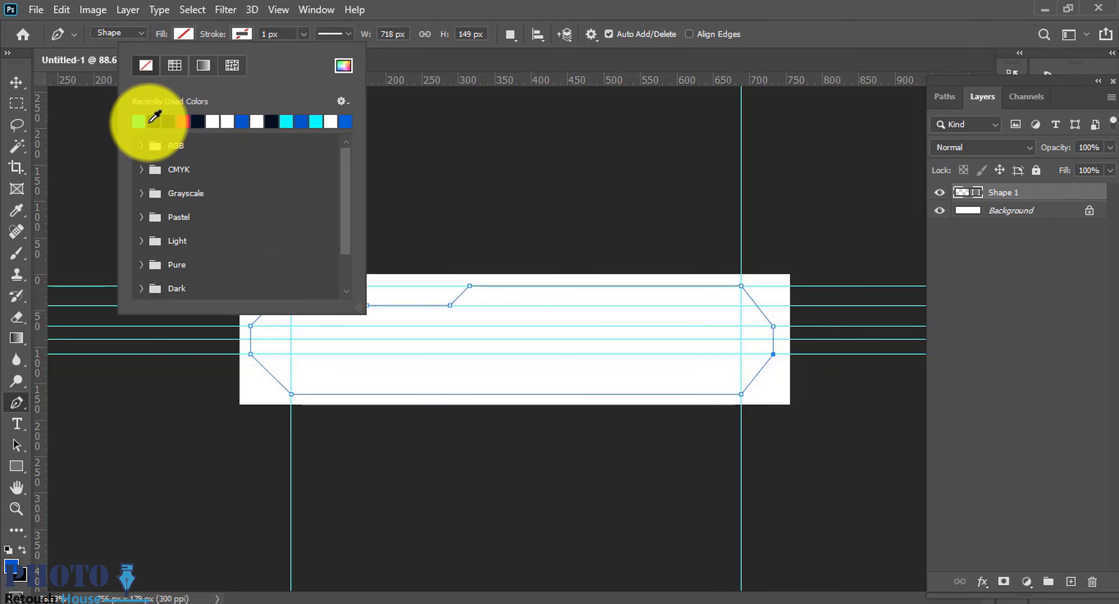
click(251, 117)
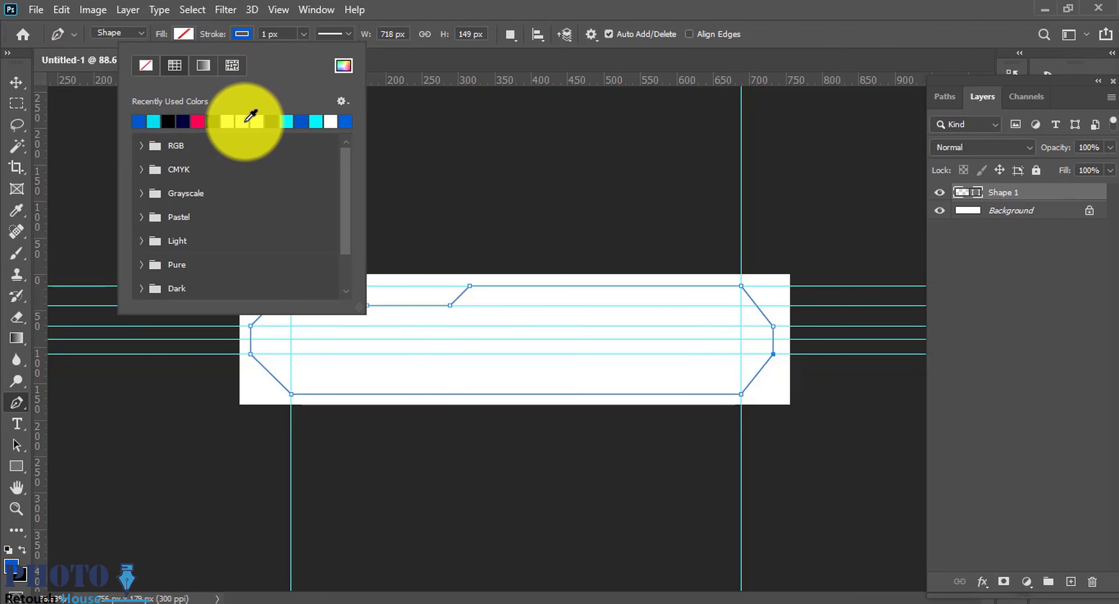
- Set the shape's stroke width to 15 px and hide the guides
click(290, 34)
key(Return)
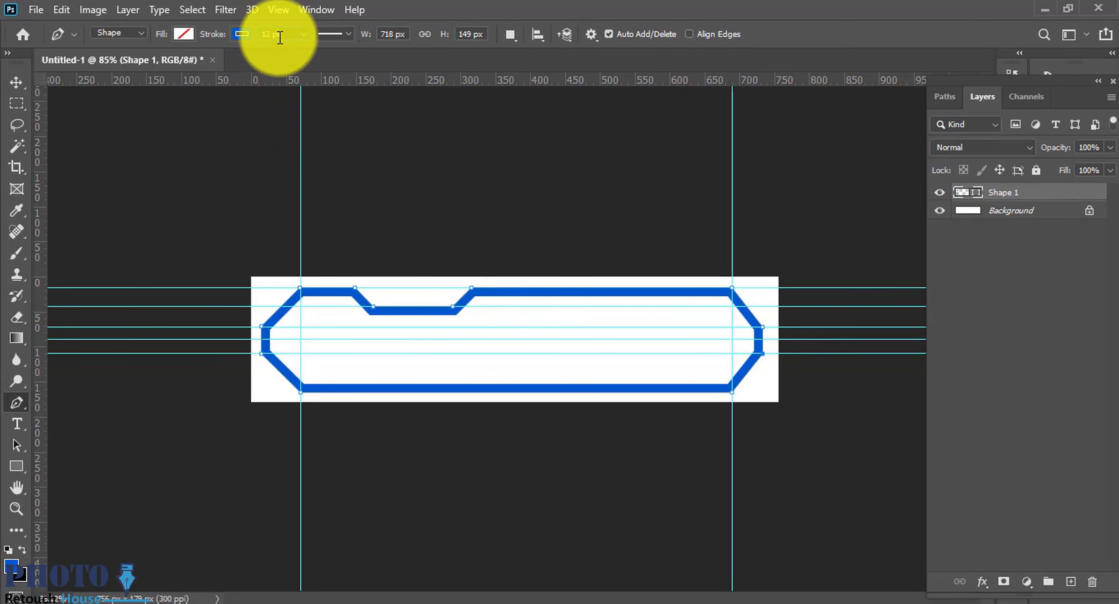
key(Return)
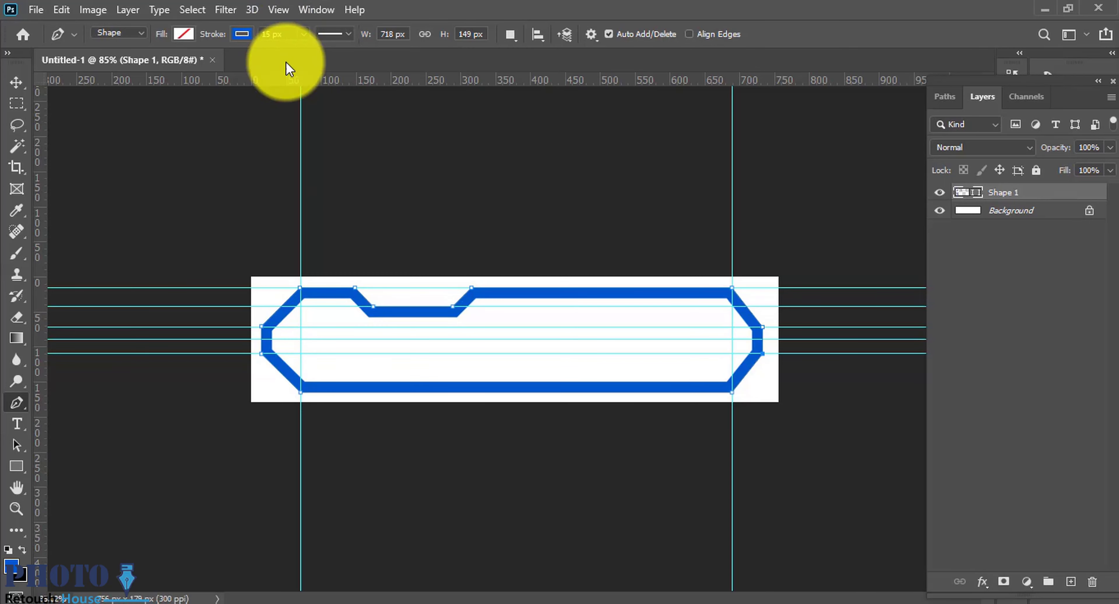
scroll(370, 166, up, 1)
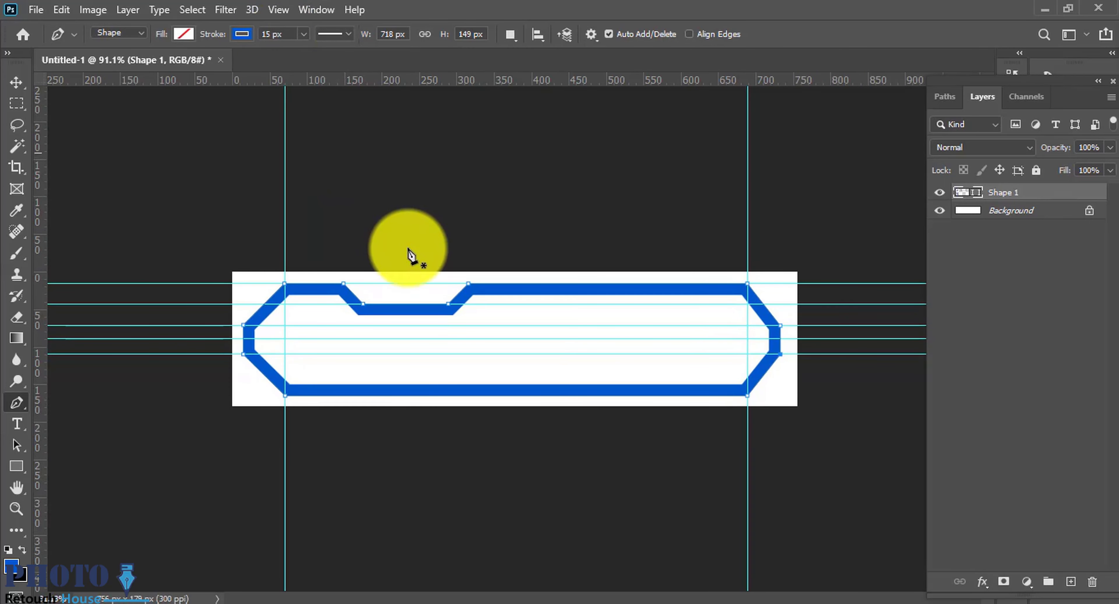
scroll(490, 295, up, 2)
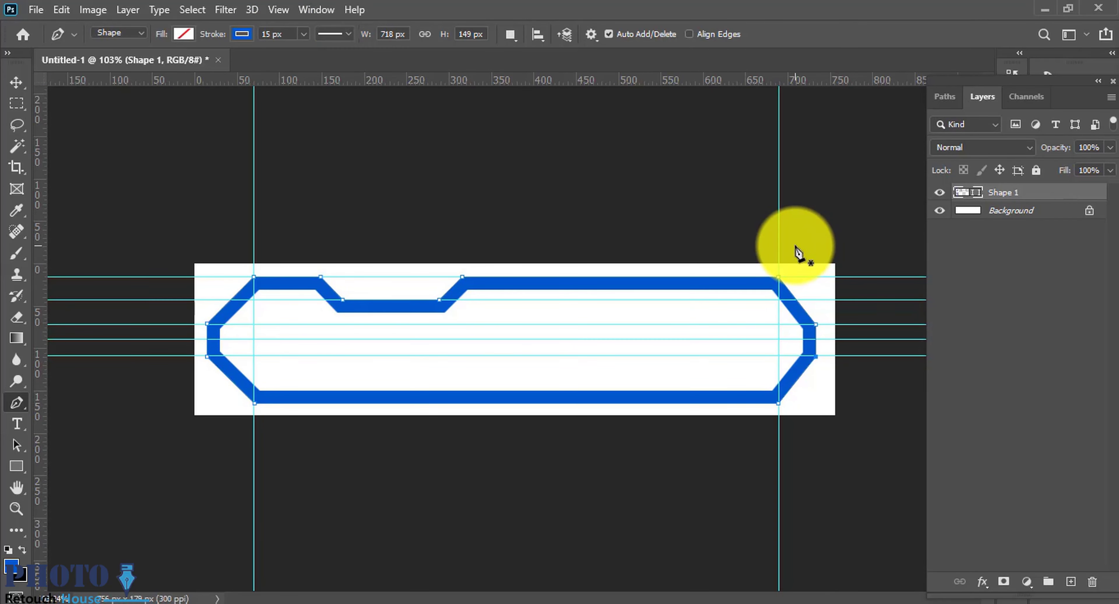
key(ctrl+semicolon)
scroll(775, 254, down, 2)
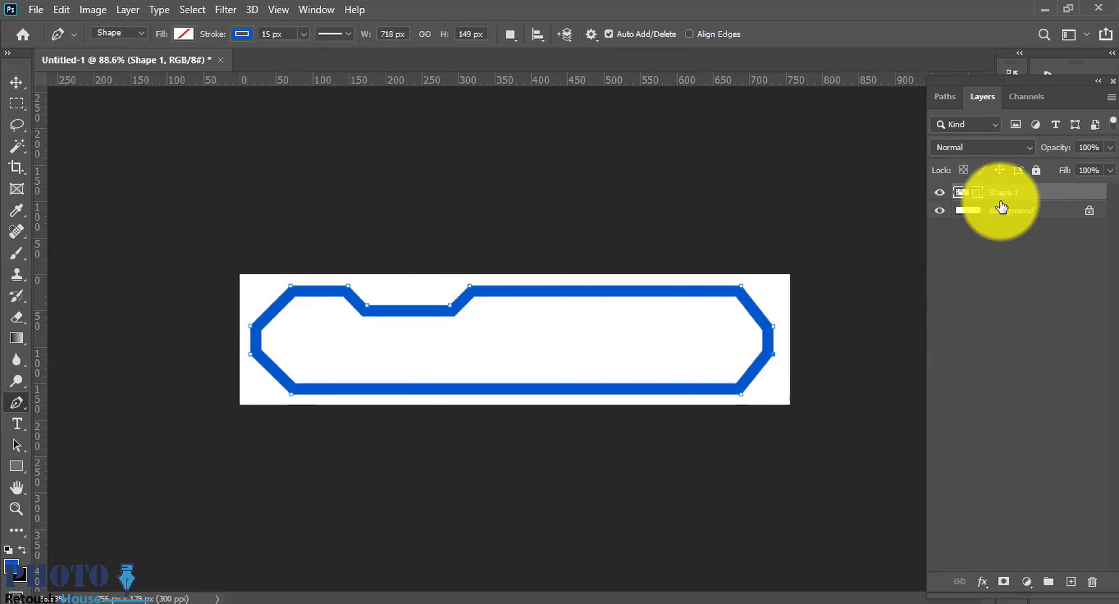
- Duplicate the whole blue-outlined frame shape onto its own layer
key(ctrl+j)
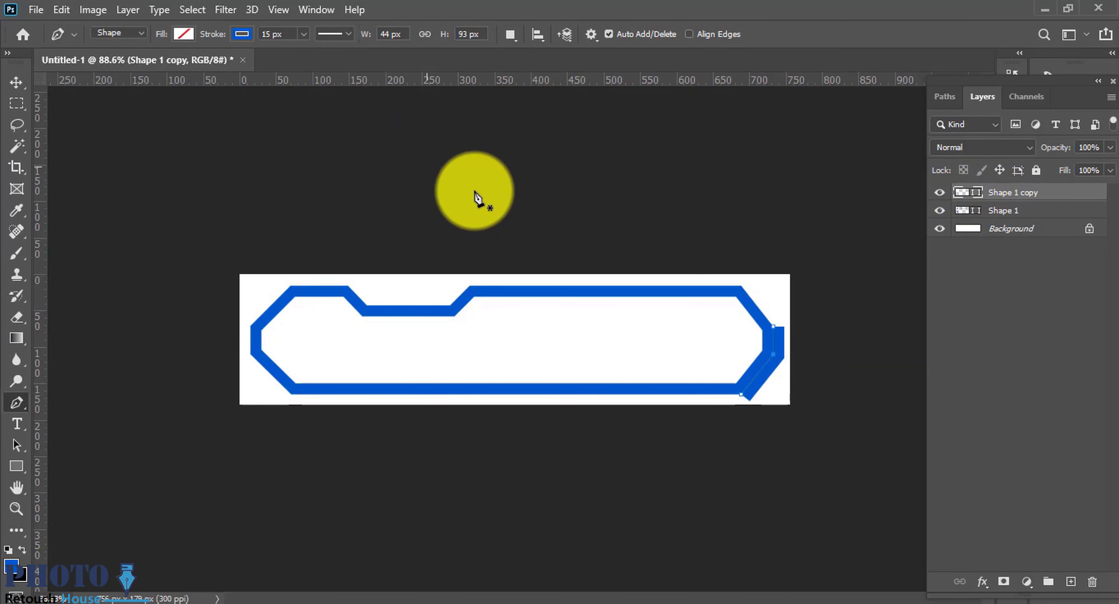
key(ctrl+z)
click(16, 82)
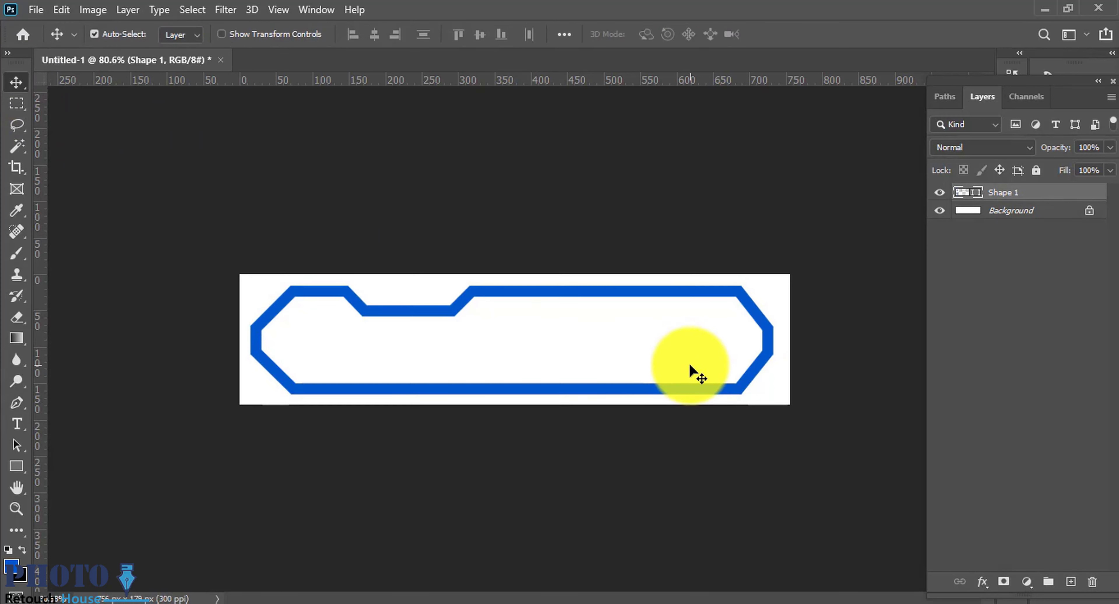
key(ctrl+minus)
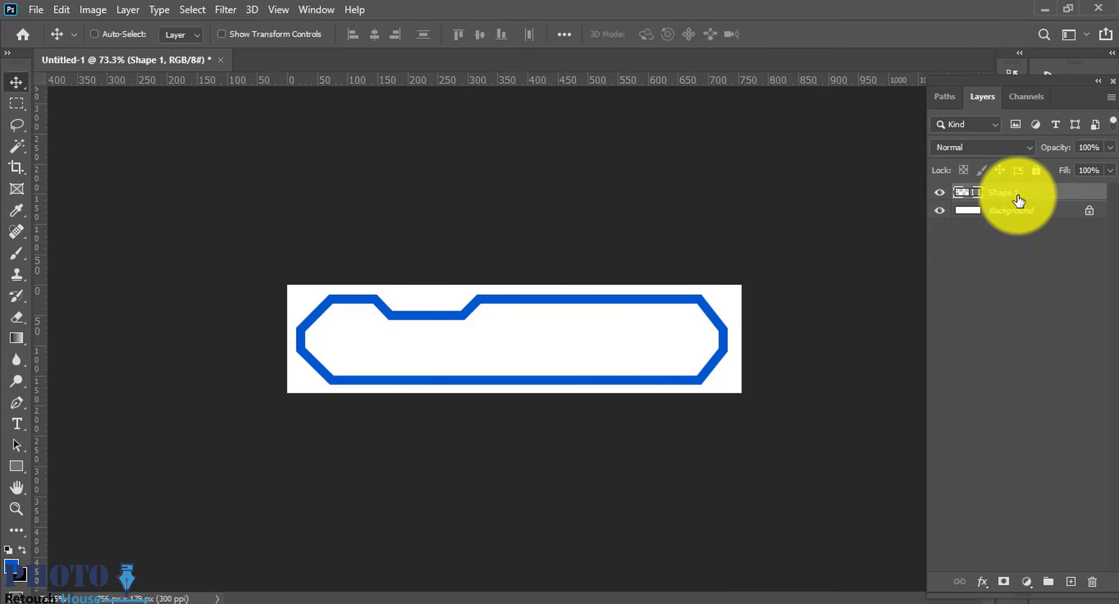
key(ctrl+j)
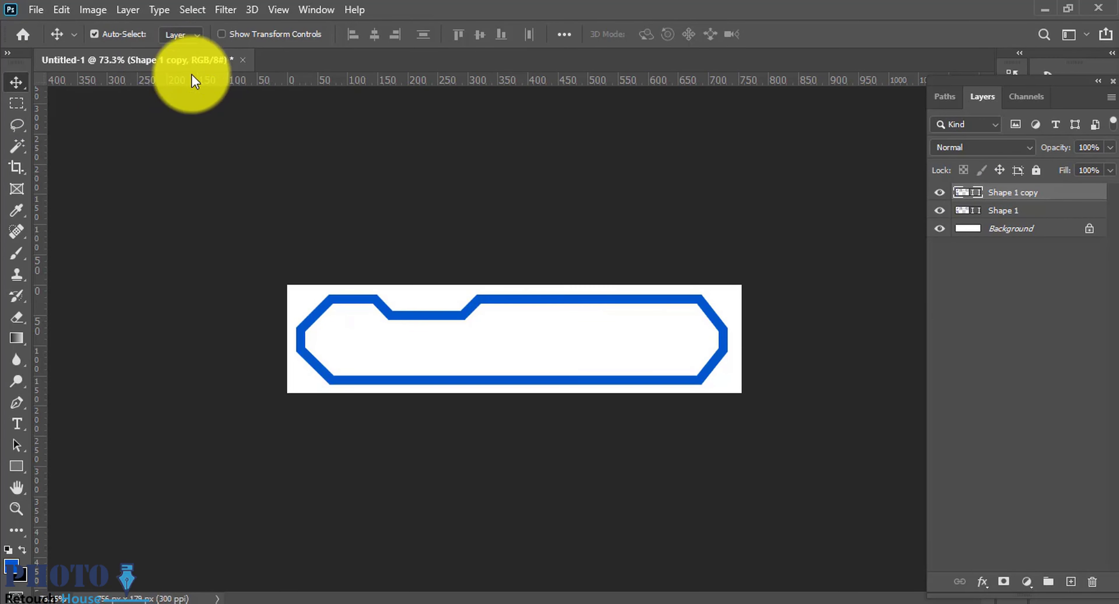
- Remove the duplicated shape's stroke and fill it with black
key(u)
click(242, 35)
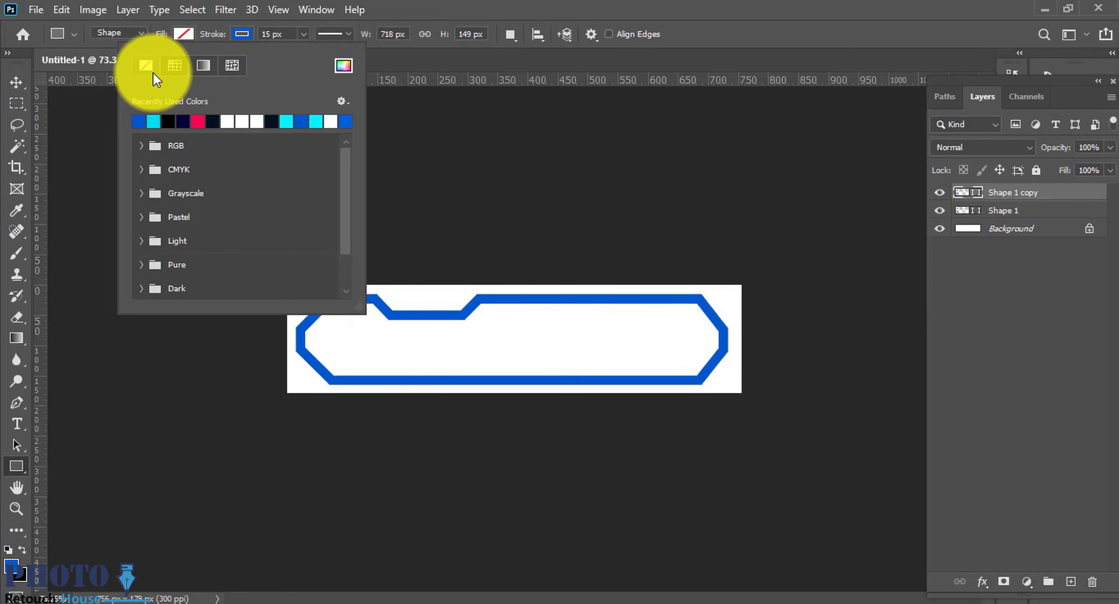
click(177, 38)
click(110, 121)
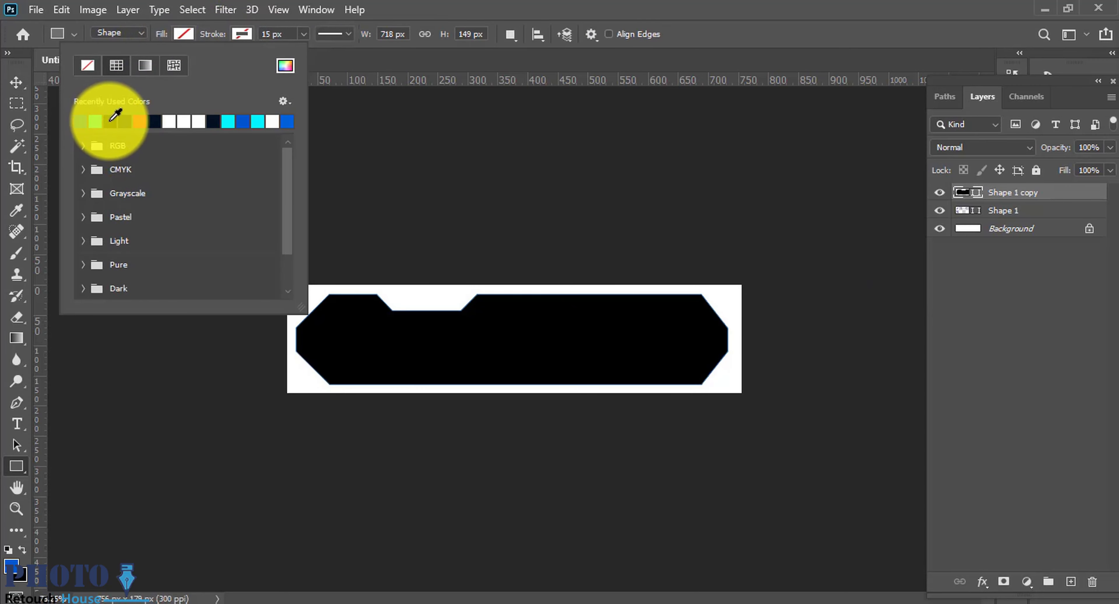
- Move the black shape's layer below the outlined frame's layer
click(990, 194)
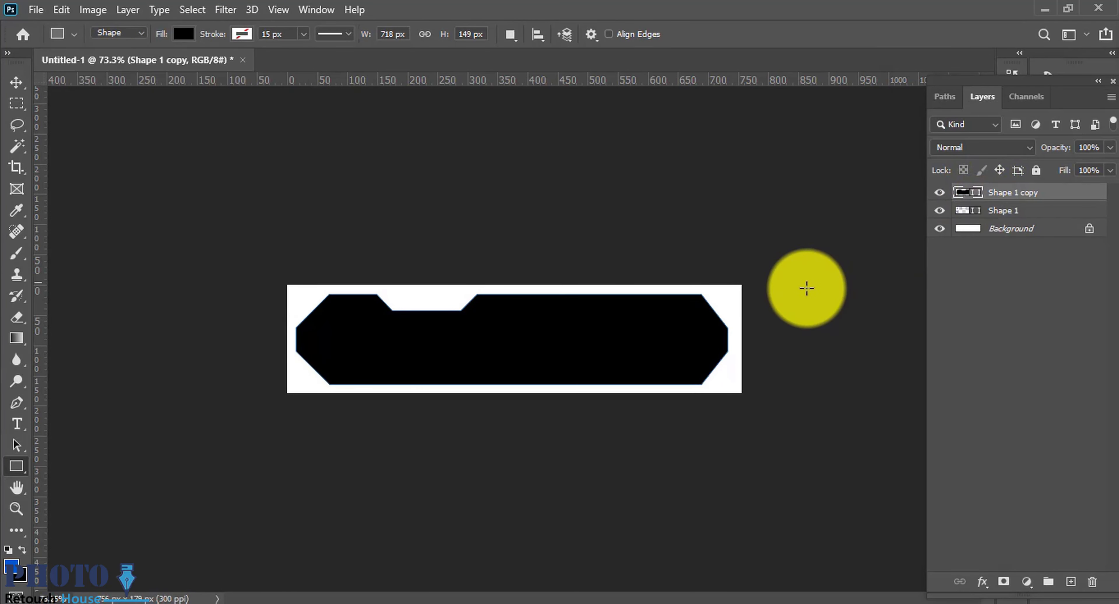
drag(1039, 195, 1034, 222)
scroll(617, 294, up, 1)
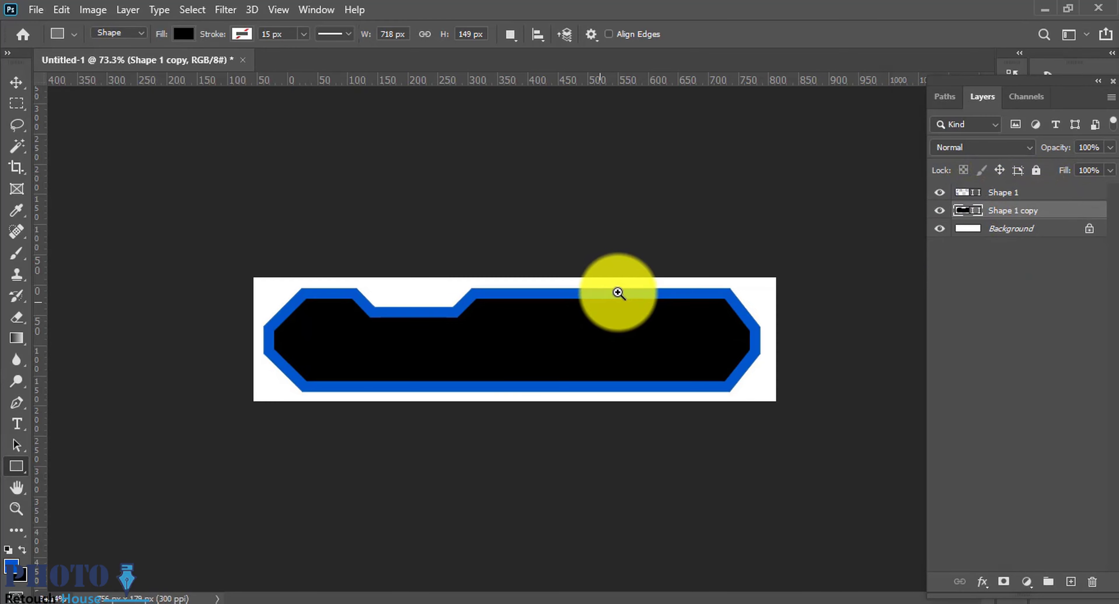
right_click(1043, 209)
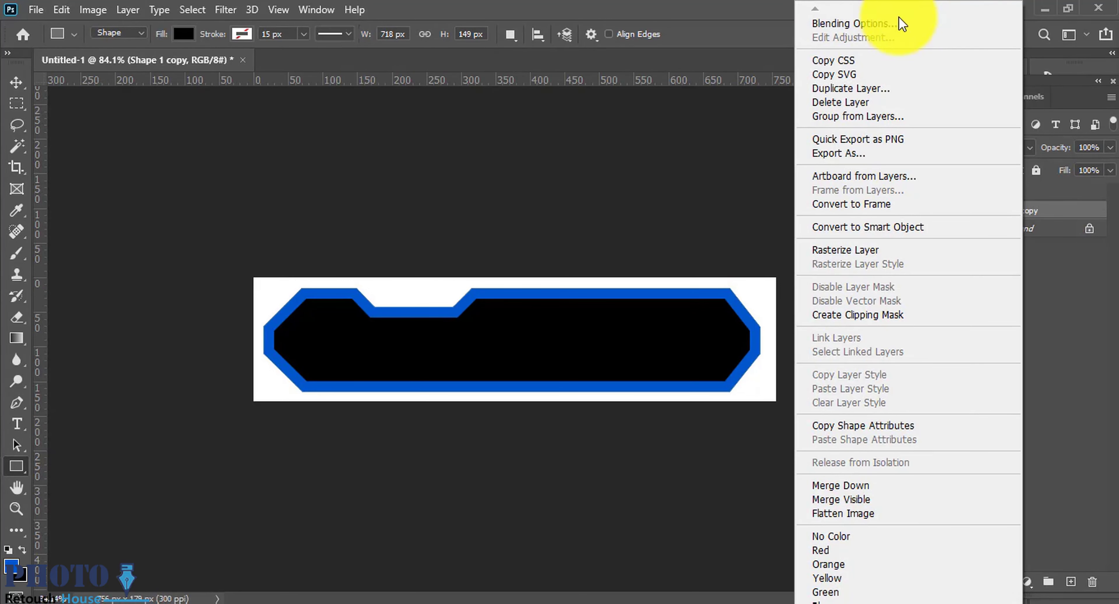
click(898, 25)
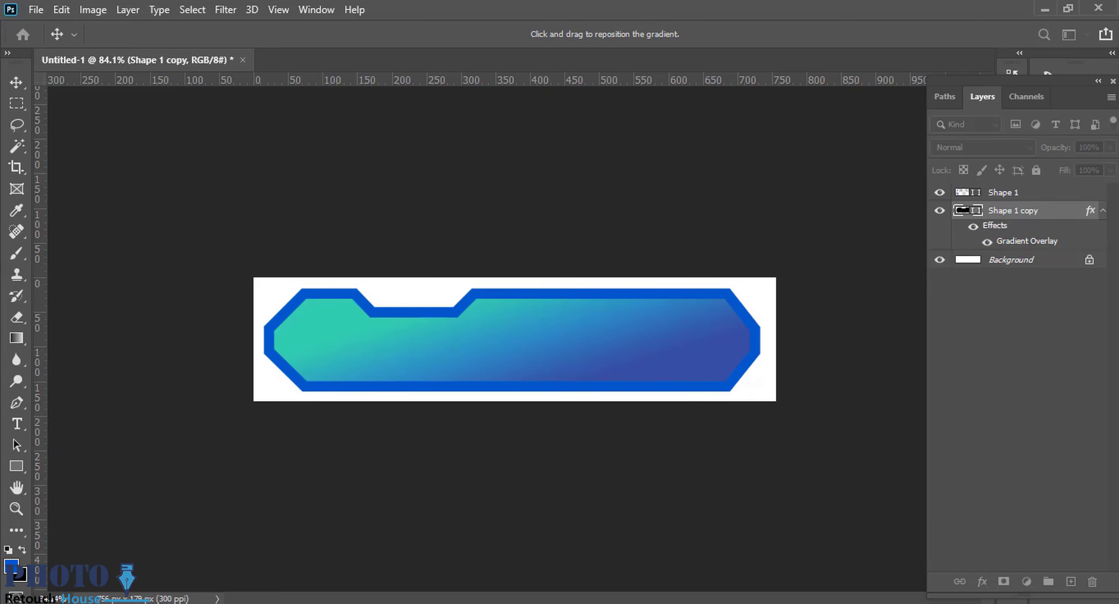
drag(1118, 70, 806, 34)
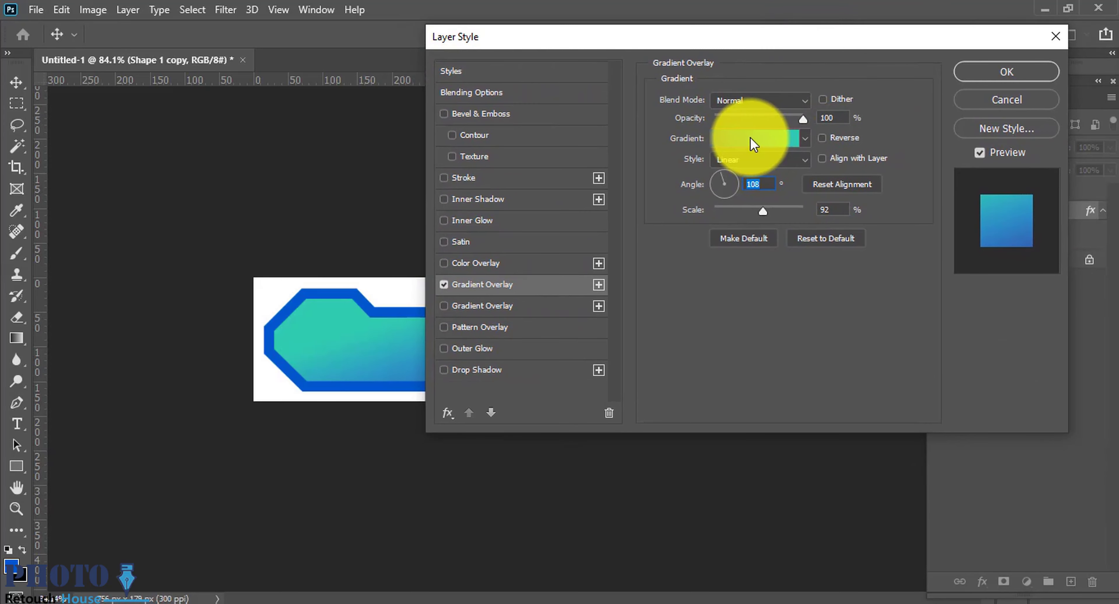
click(823, 139)
drag(667, 37, 641, 31)
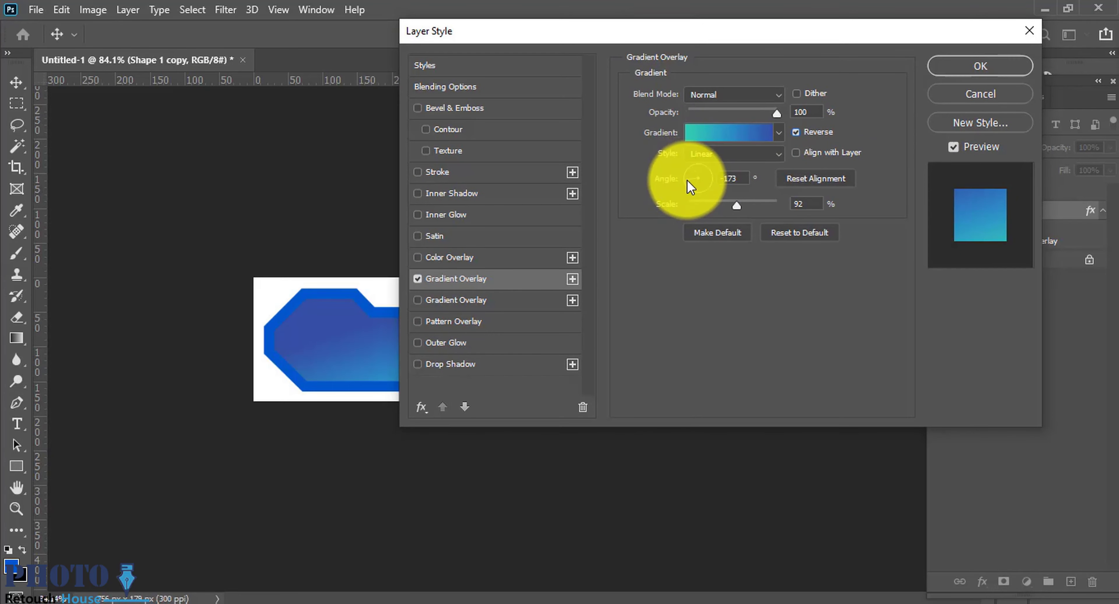
drag(687, 180, 686, 183)
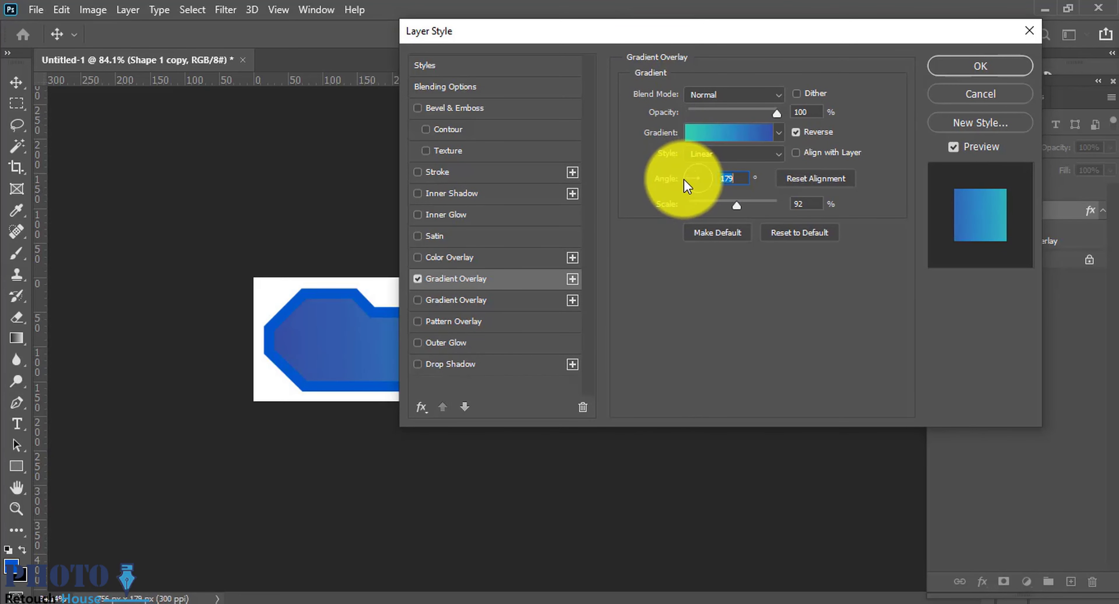
drag(586, 30, 513, 49)
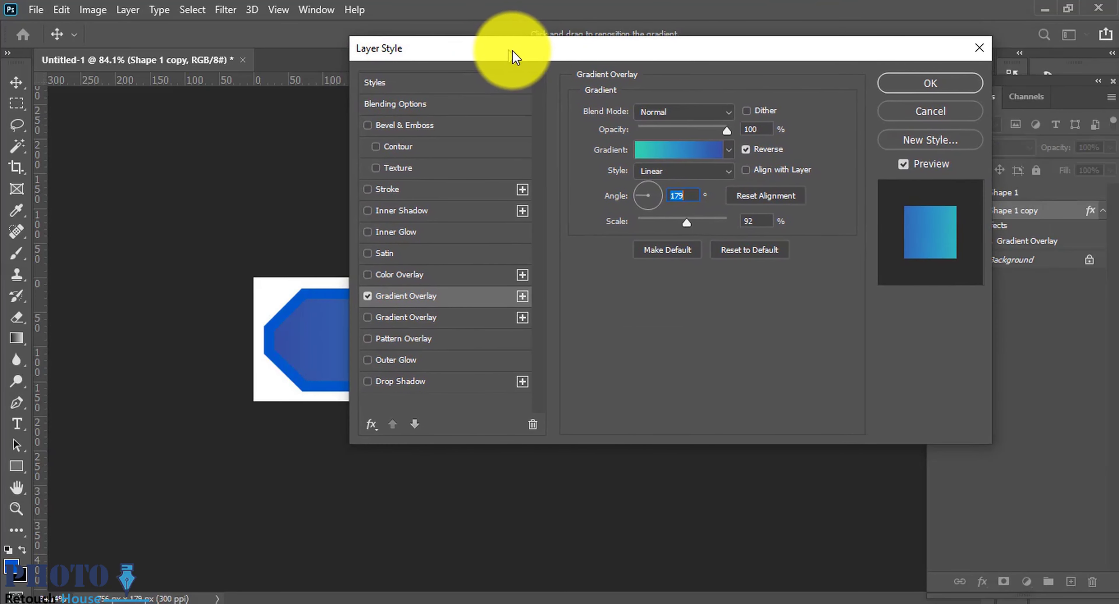
click(926, 111)
- Add a Gradient Overlay effect to the outlined frame's layer, Shape 1
click(1006, 200)
right_click(1000, 199)
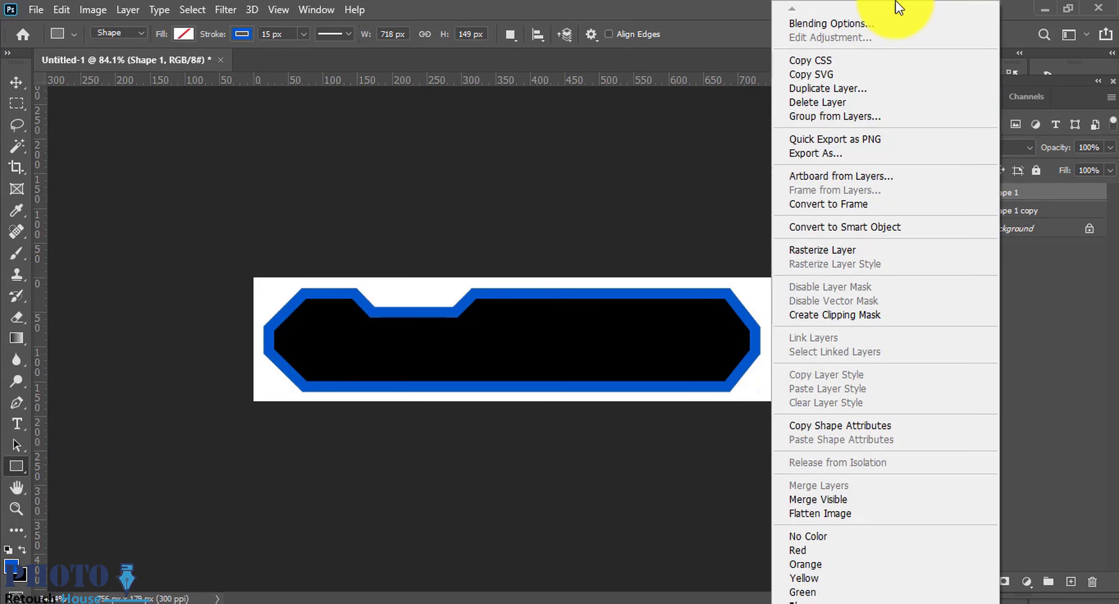
click(848, 23)
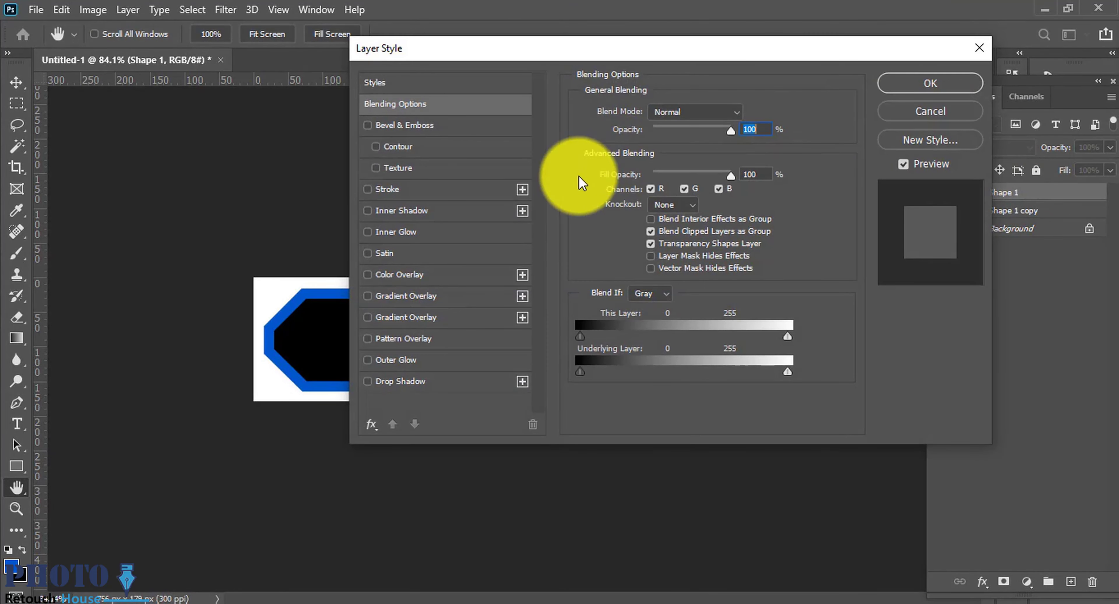
click(394, 299)
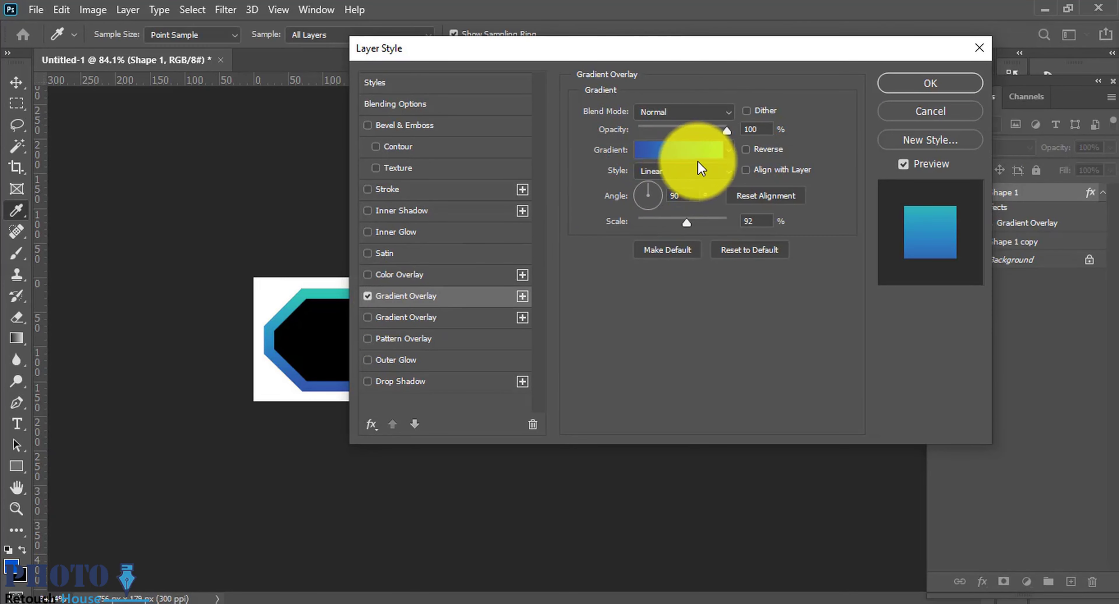
- Set the outline's overlay gradient to the Blue_16 preset from the Blues group
click(708, 150)
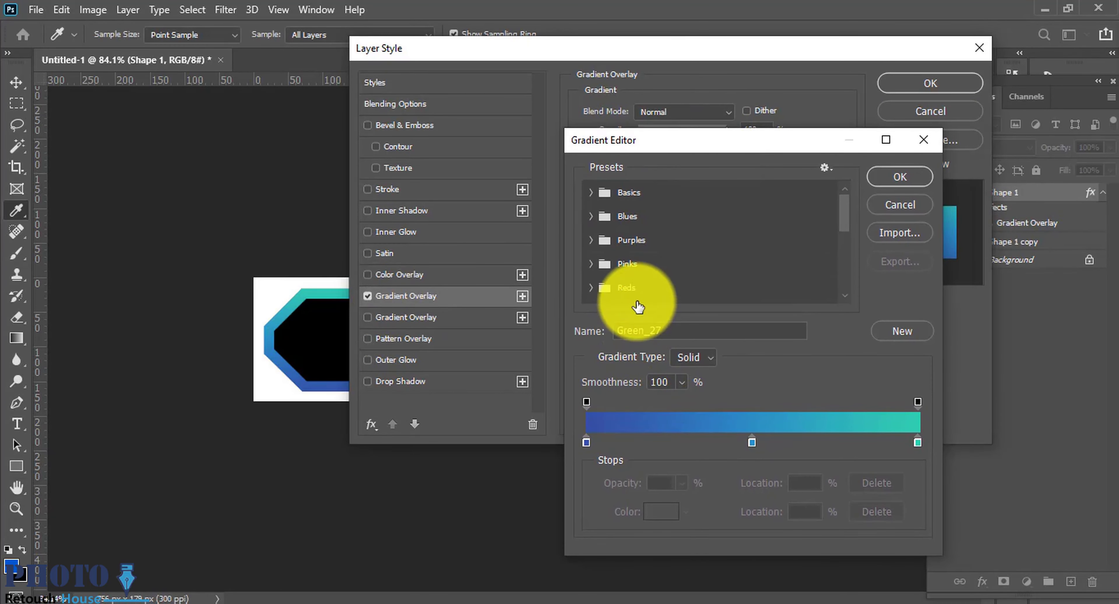
scroll(629, 278, down, 5)
scroll(624, 252, up, 3)
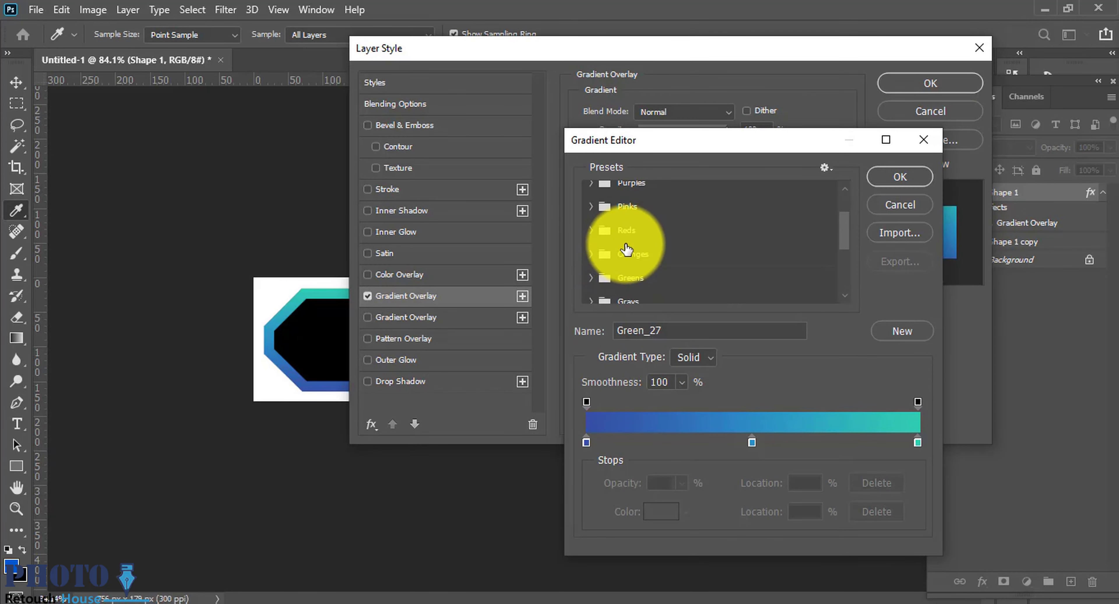
scroll(626, 250, up, 3)
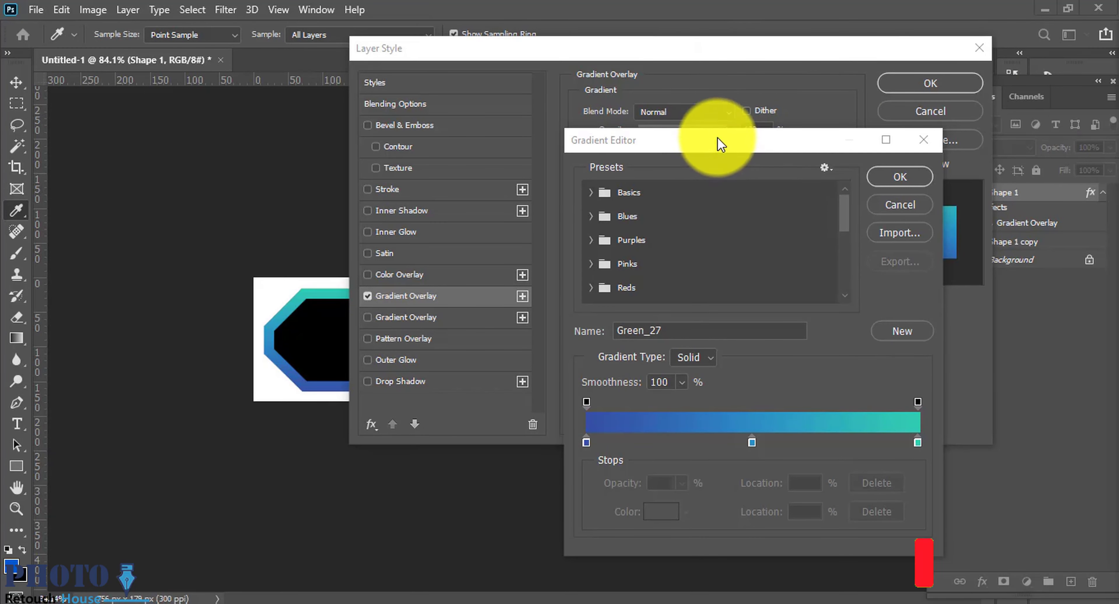
drag(717, 141, 734, 129)
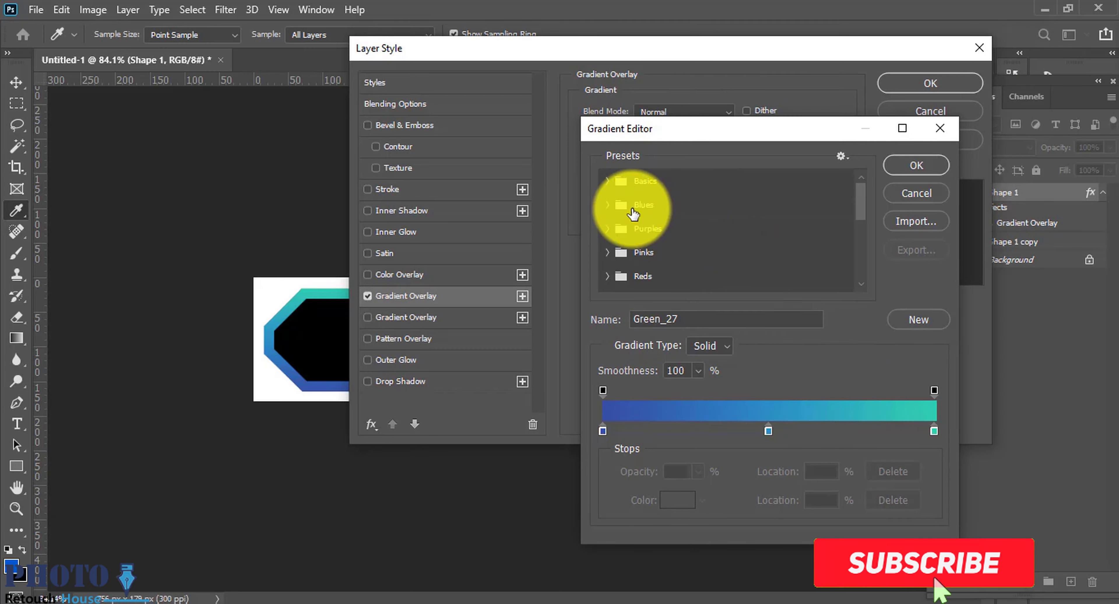
click(622, 209)
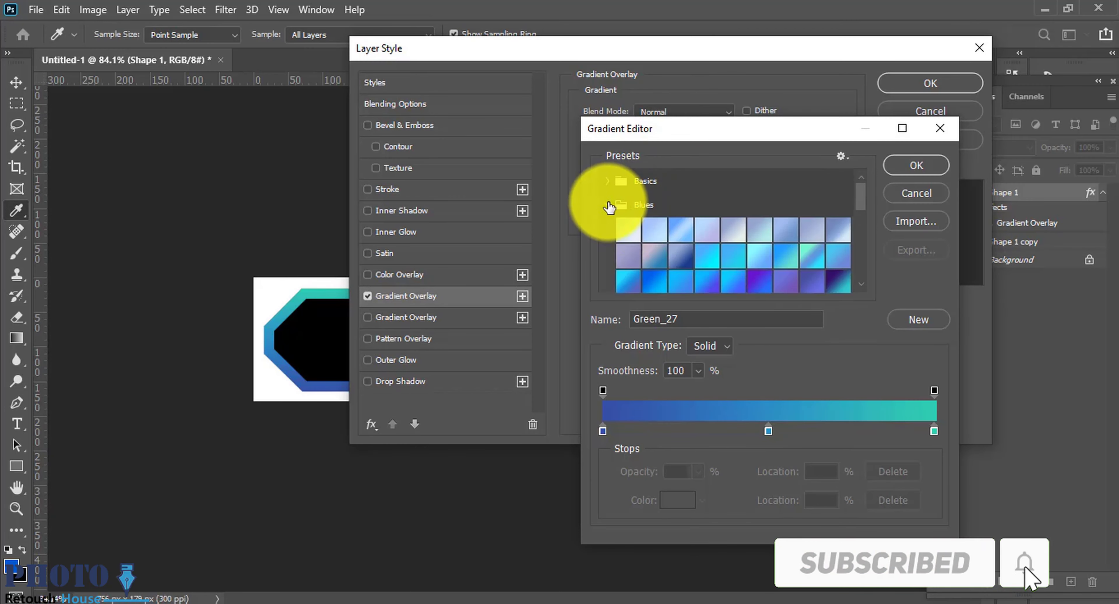
click(793, 256)
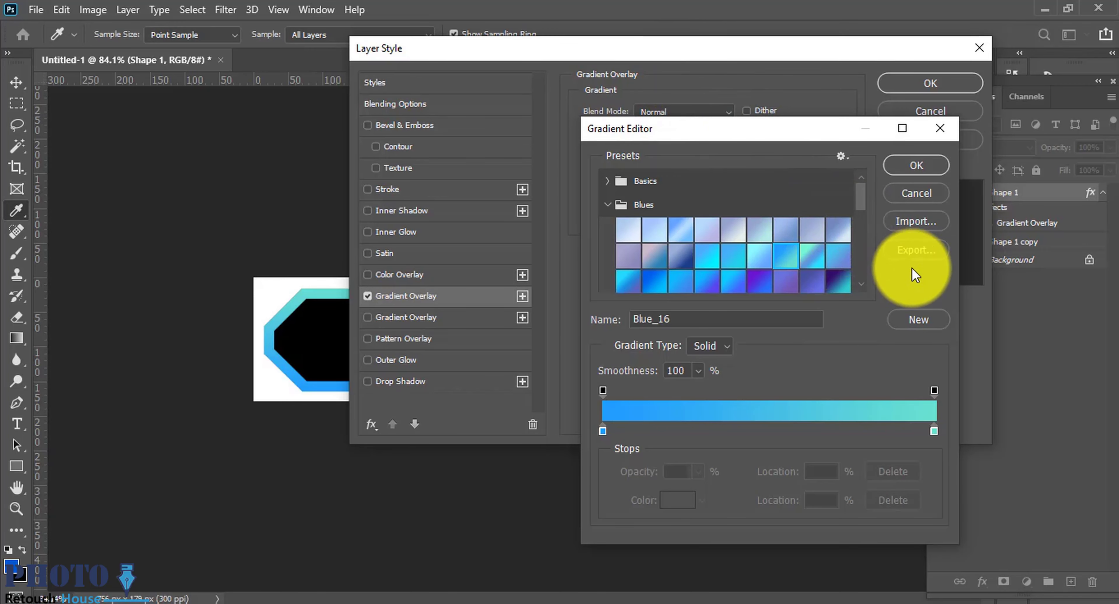
- Set the outline gradient's angle to -177° with Reverse enabled, and apply the layer style
drag(807, 53, 960, 73)
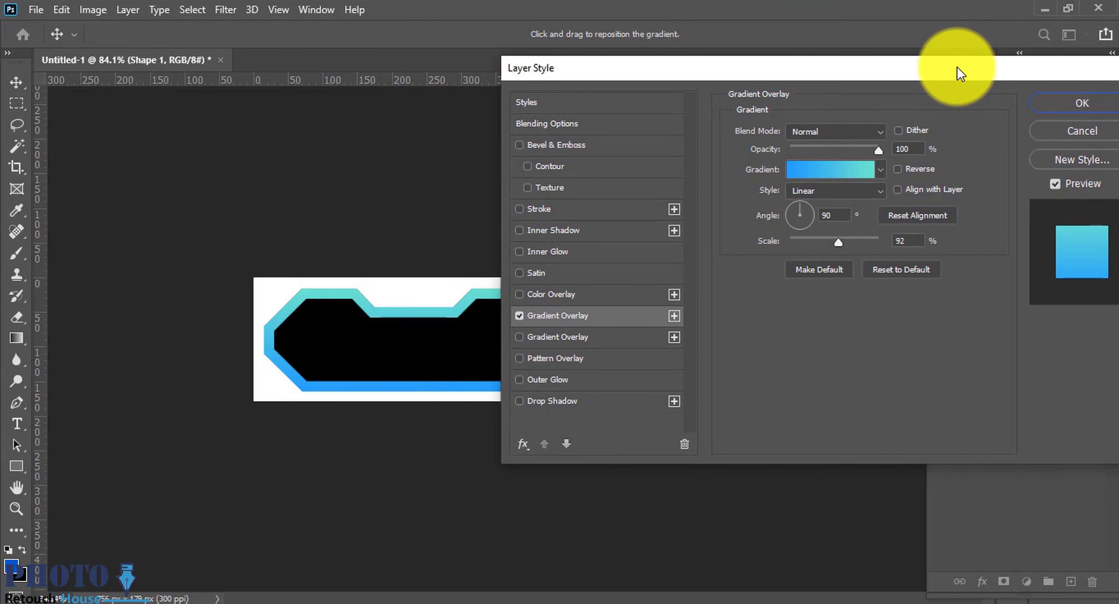
drag(796, 212, 785, 220)
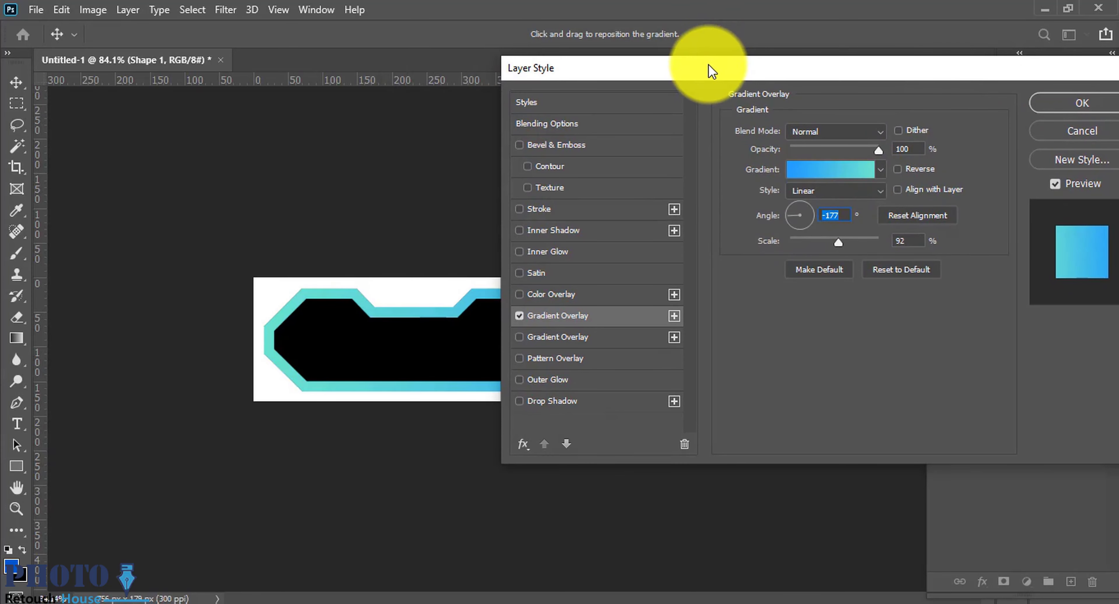
drag(710, 69, 578, 48)
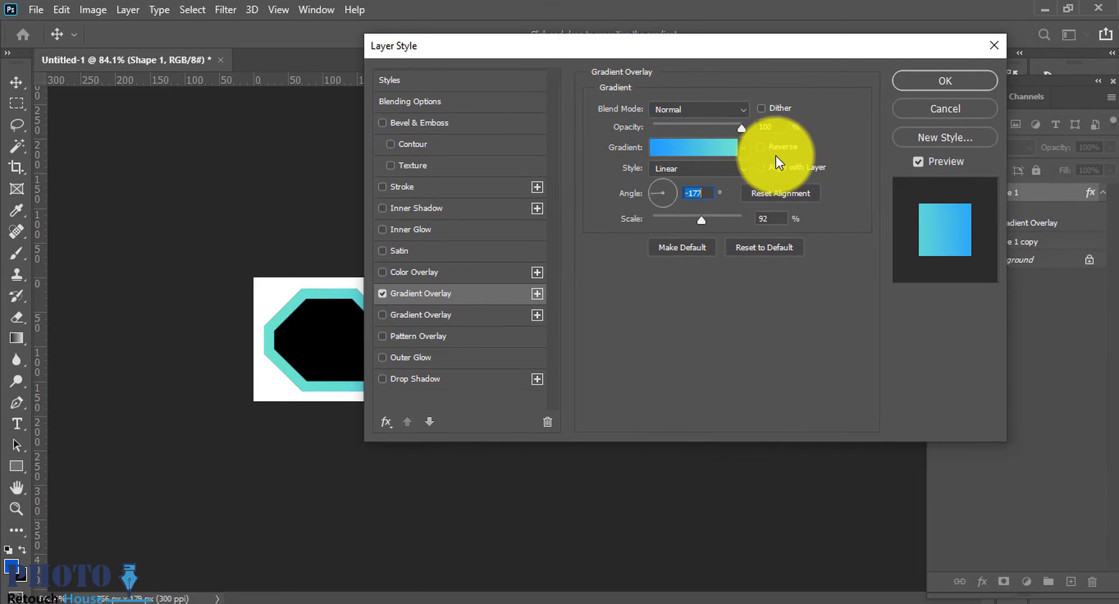
click(761, 148)
drag(671, 58, 591, 52)
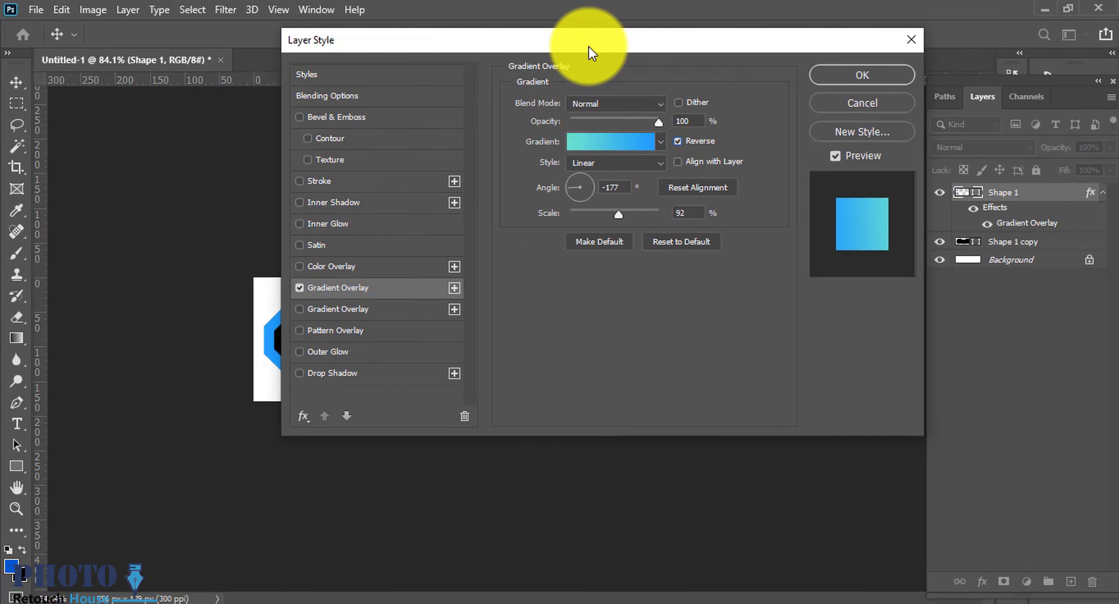
click(856, 80)
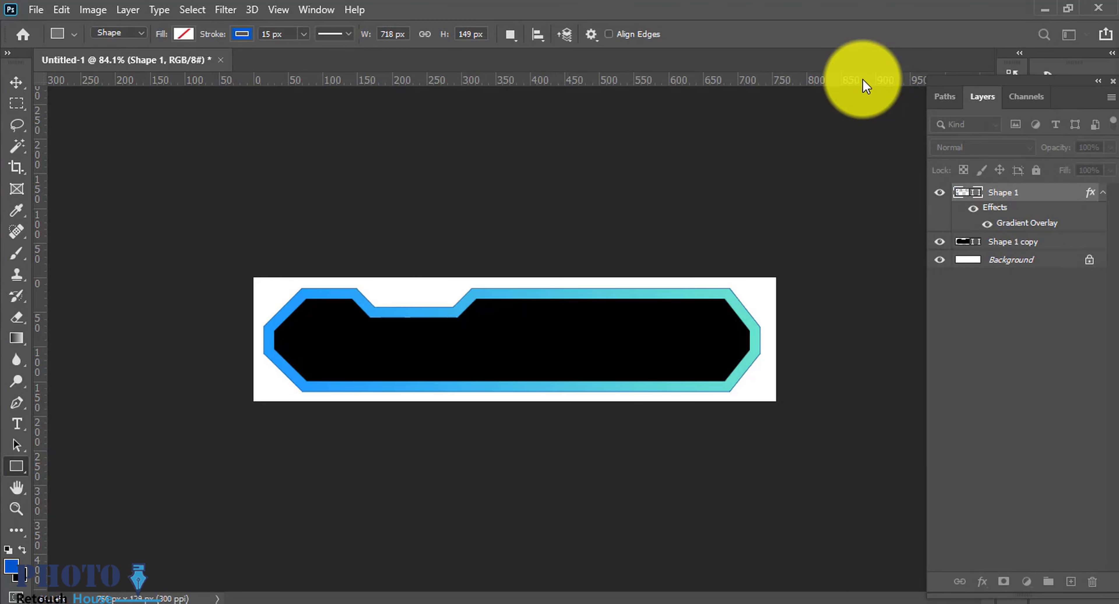
- Add the second Gradient Overlay effect, a linear black-blue-black gradient, to the black shape's layer, leaving Pattern Overlay off
right_click(1008, 249)
click(883, 28)
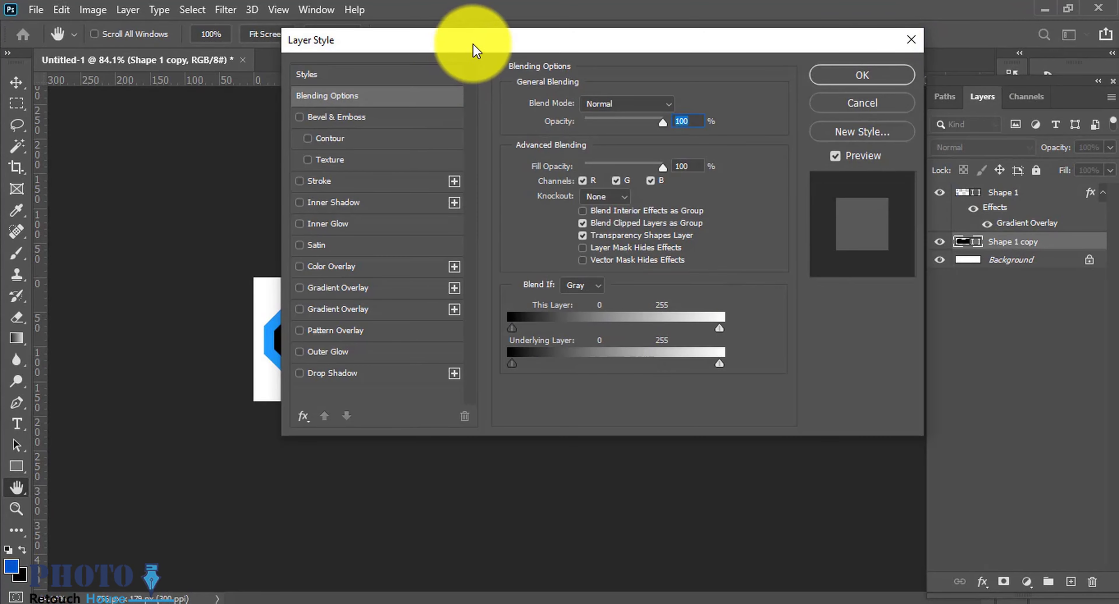
drag(475, 45, 747, 40)
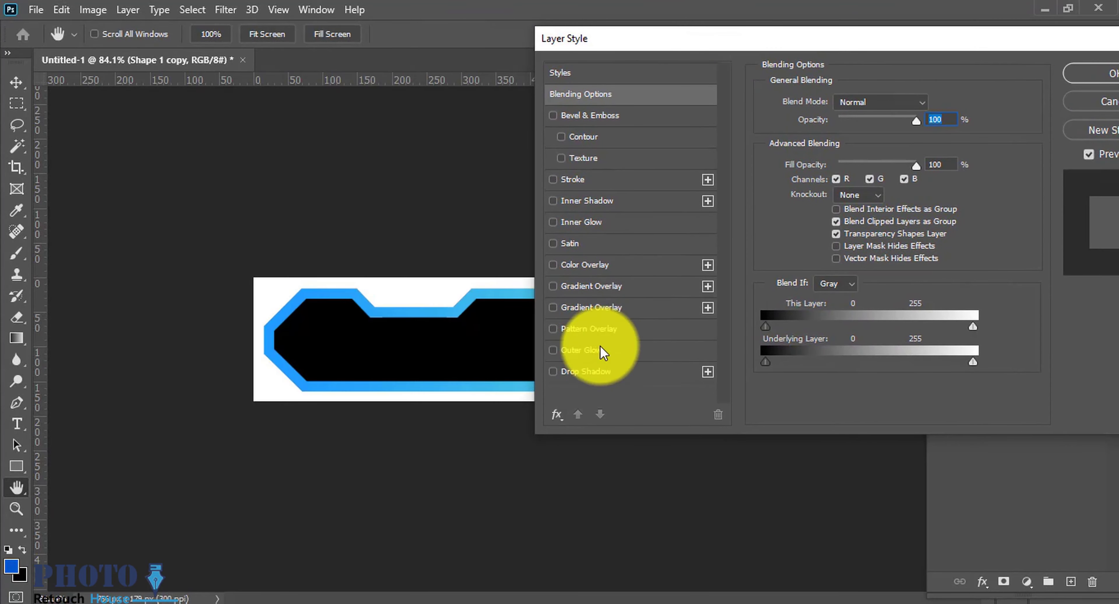
click(579, 335)
click(569, 309)
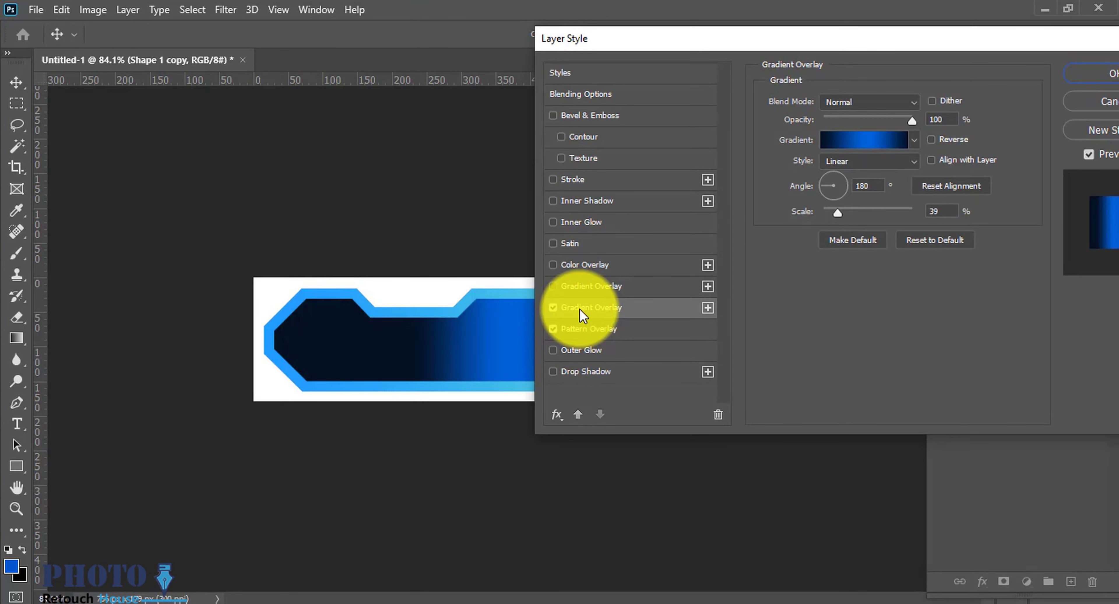
click(567, 330)
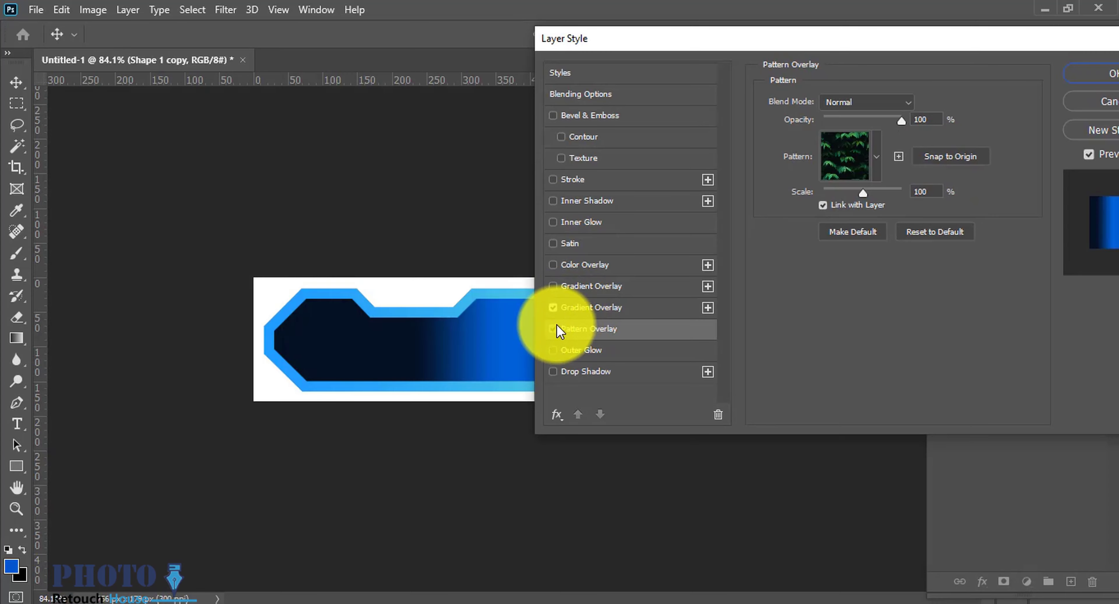
click(579, 309)
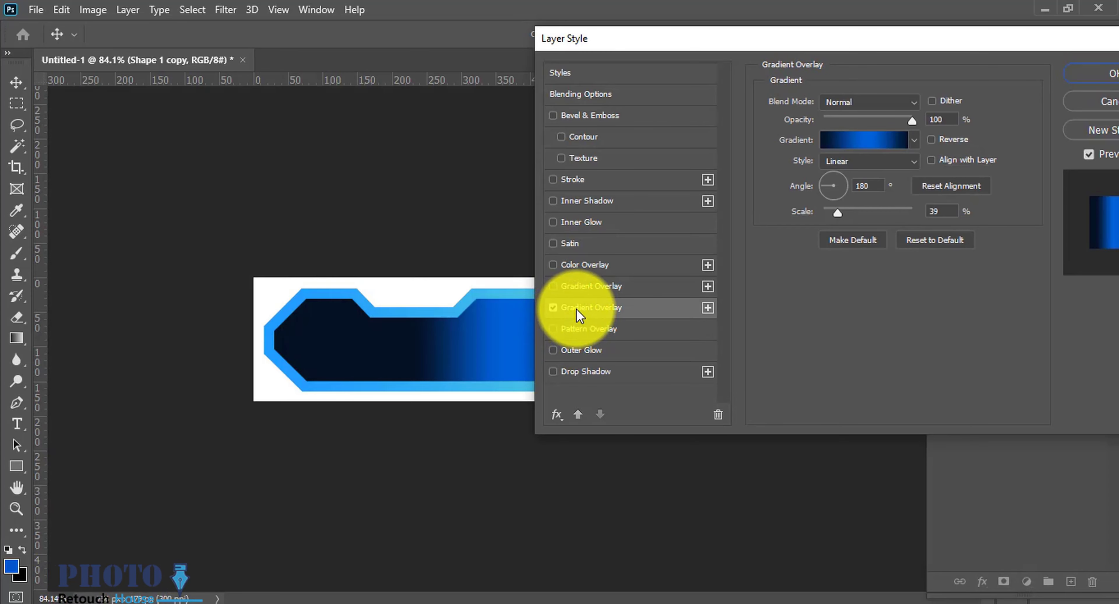
- Set the interior shape's overlay gradient to the Blue_27 preset from the Blues group and reverse it
click(855, 141)
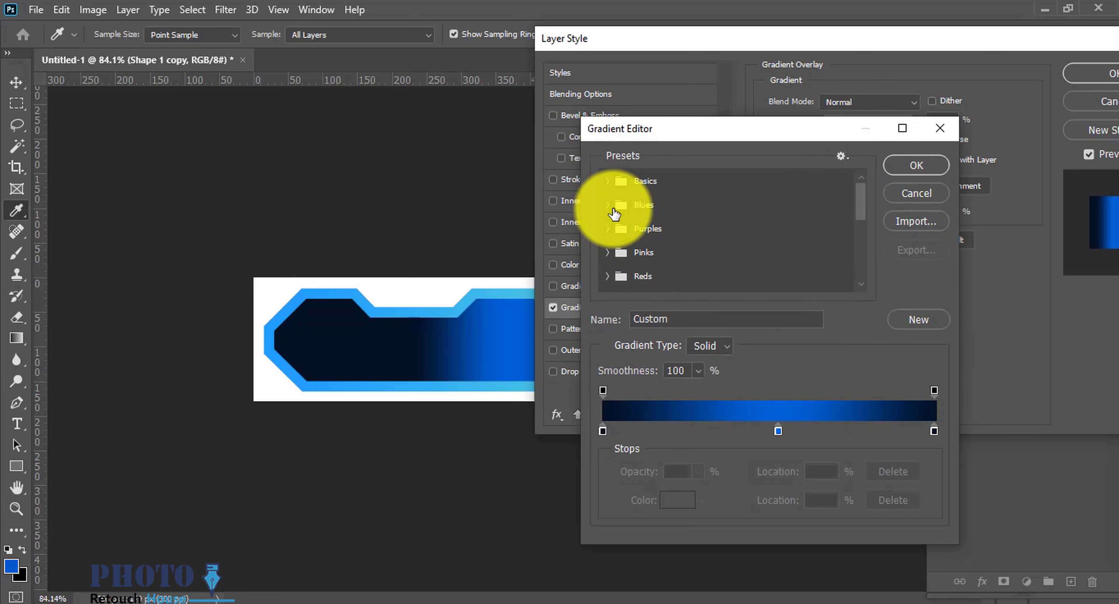
click(608, 181)
click(606, 181)
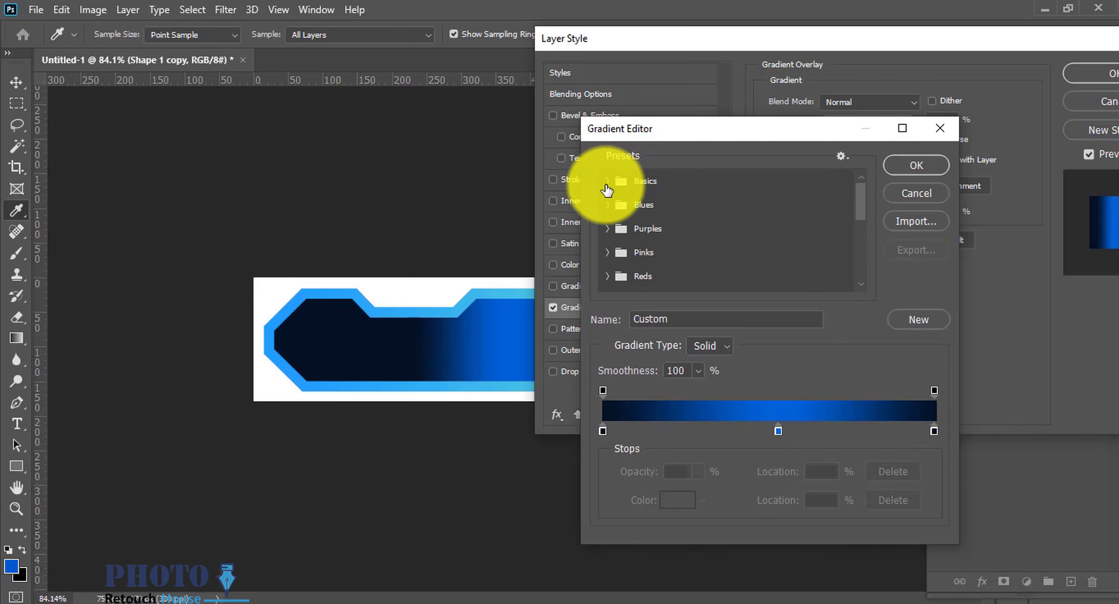
click(608, 205)
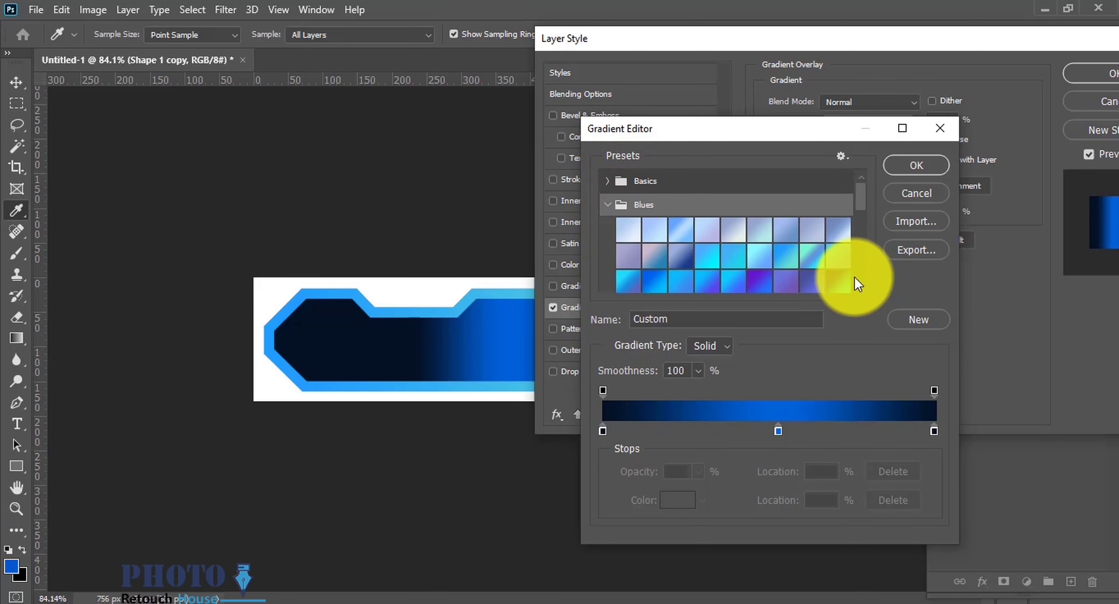
click(830, 283)
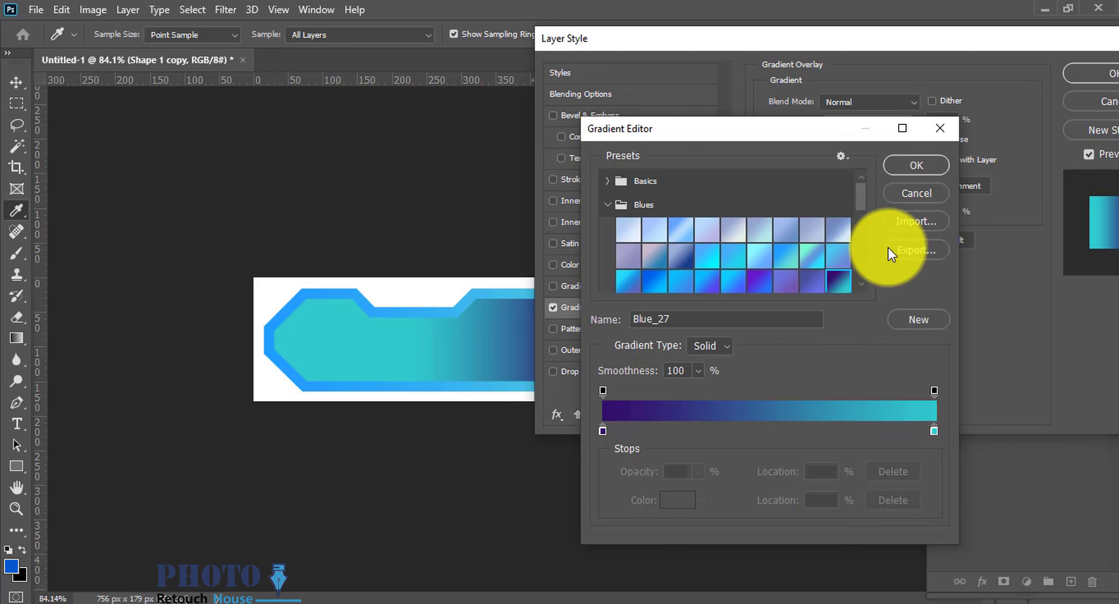
click(917, 173)
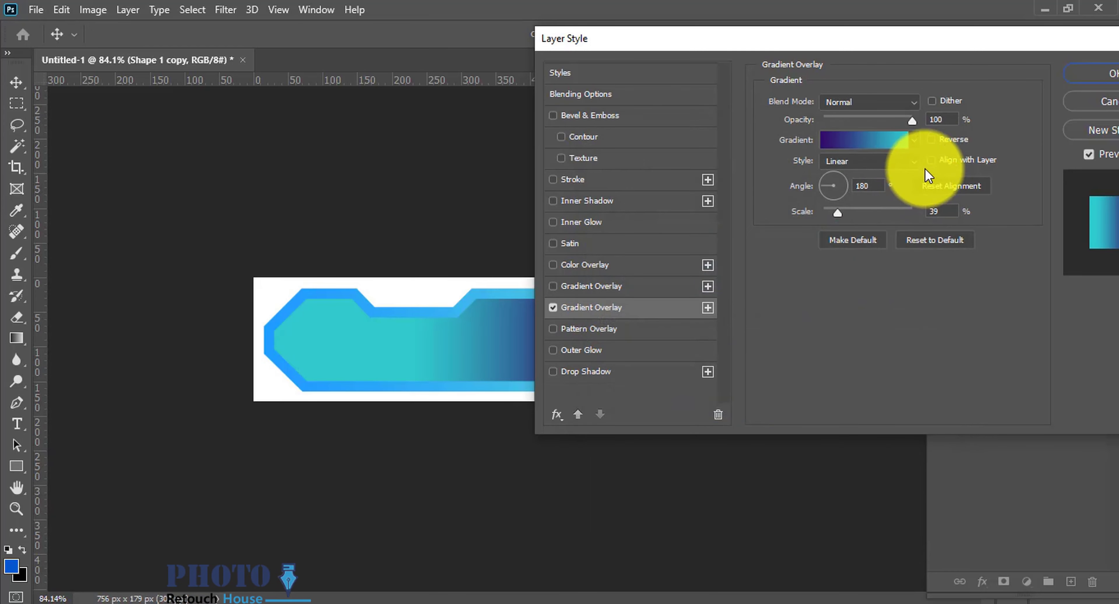
click(947, 147)
- Add an Inner Shadow with a size of 32 px to the interior shape and apply the layer style
drag(818, 52, 772, 65)
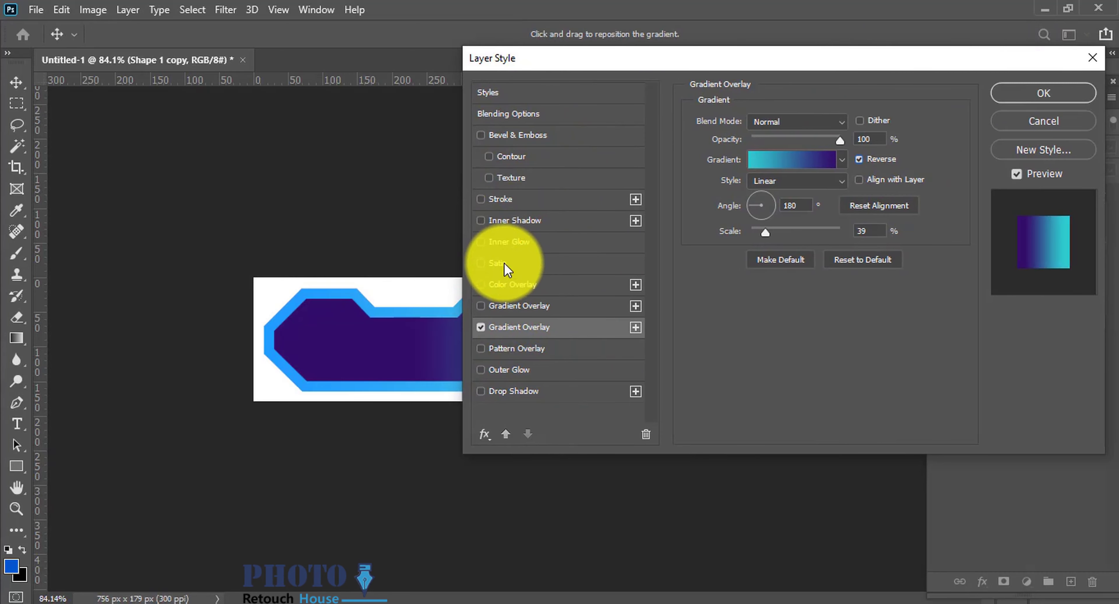
click(514, 221)
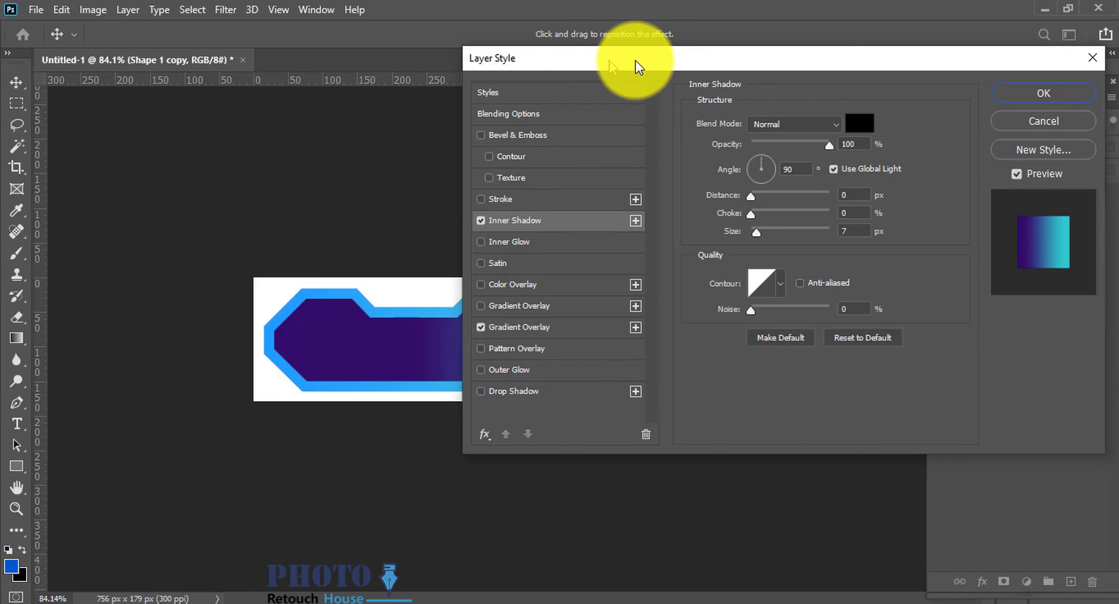
drag(604, 60, 742, 50)
mouse_move(902, 215)
mouse_down()
mouse_move(920, 217)
mouse_move(901, 216)
mouse_up()
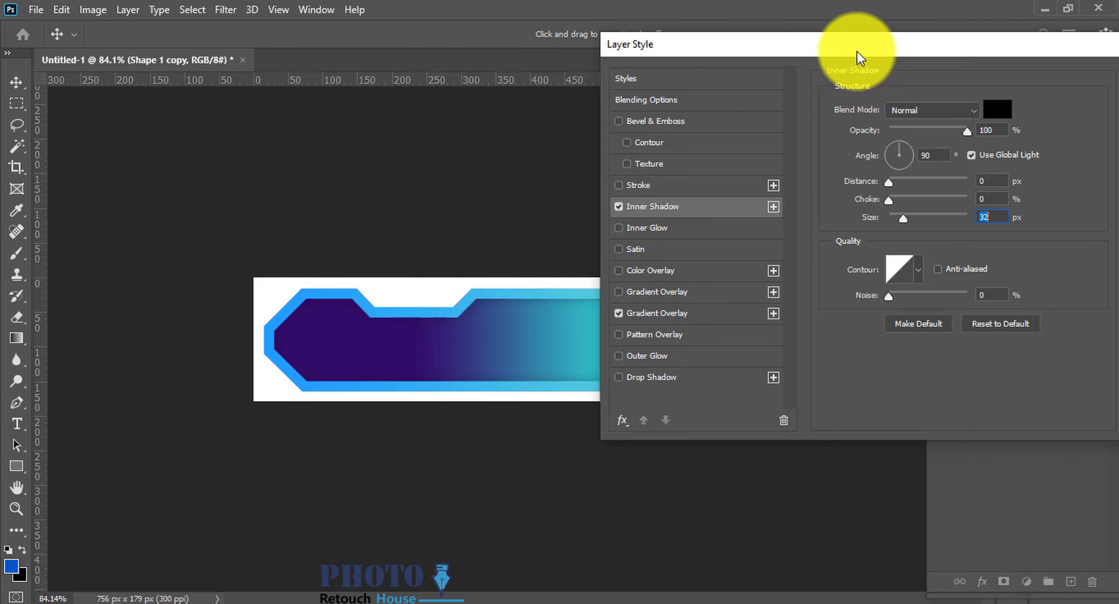
drag(857, 50, 491, 100)
click(822, 125)
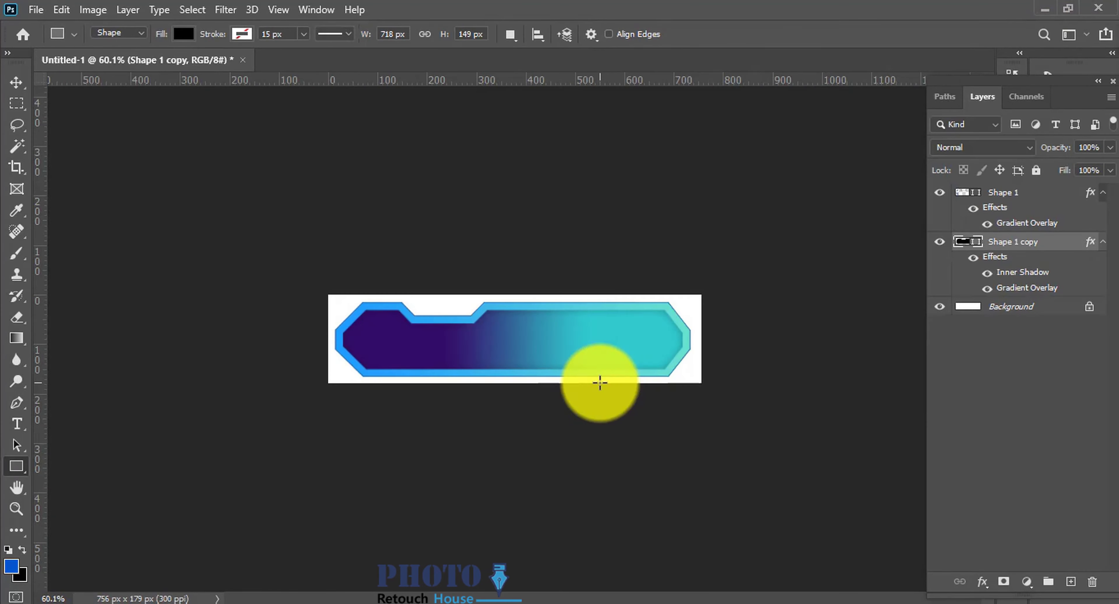
key(ctrl+plus)
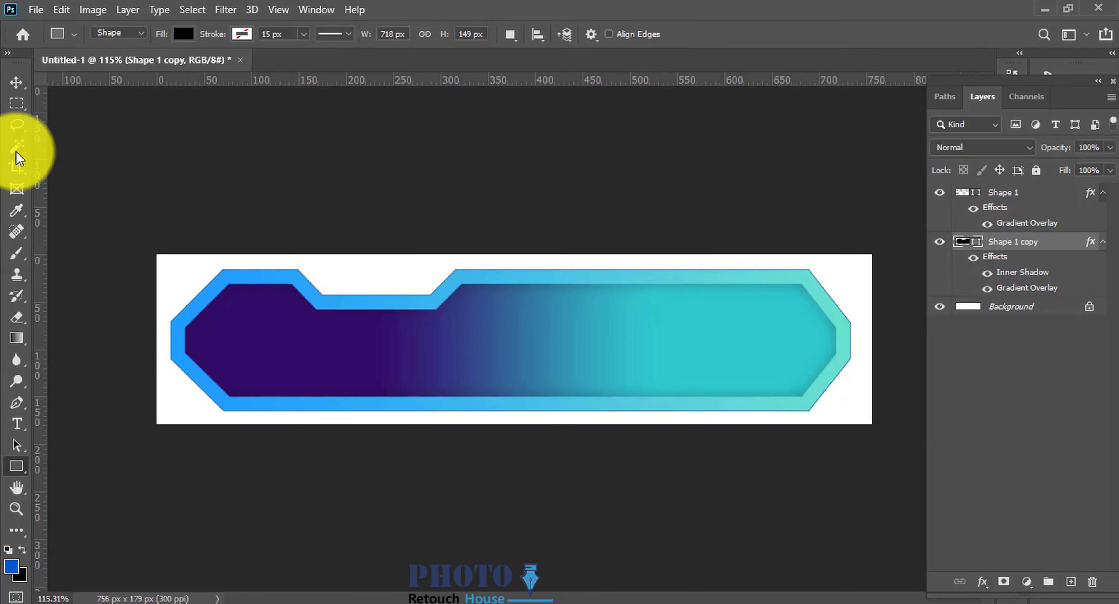
click(16, 81)
key(ctrl+minus)
drag(662, 333, 481, 305)
key(alt+Tab)
key(alt+Tab)
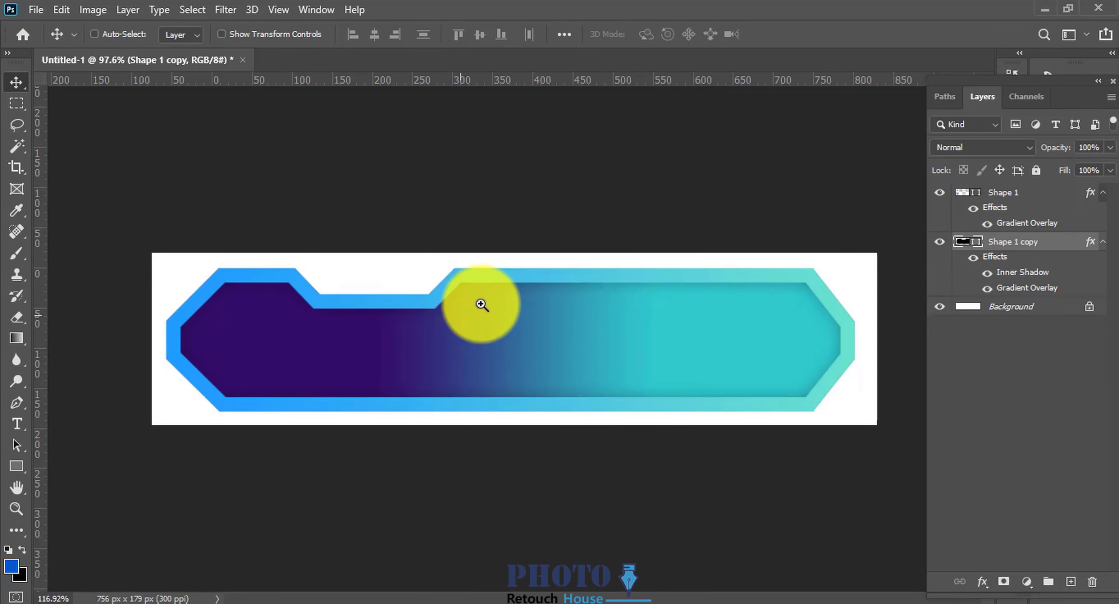
- Try to draw a small square inside the banner with the Shape 1 copy layer still selected, and undo the last change
click(19, 470)
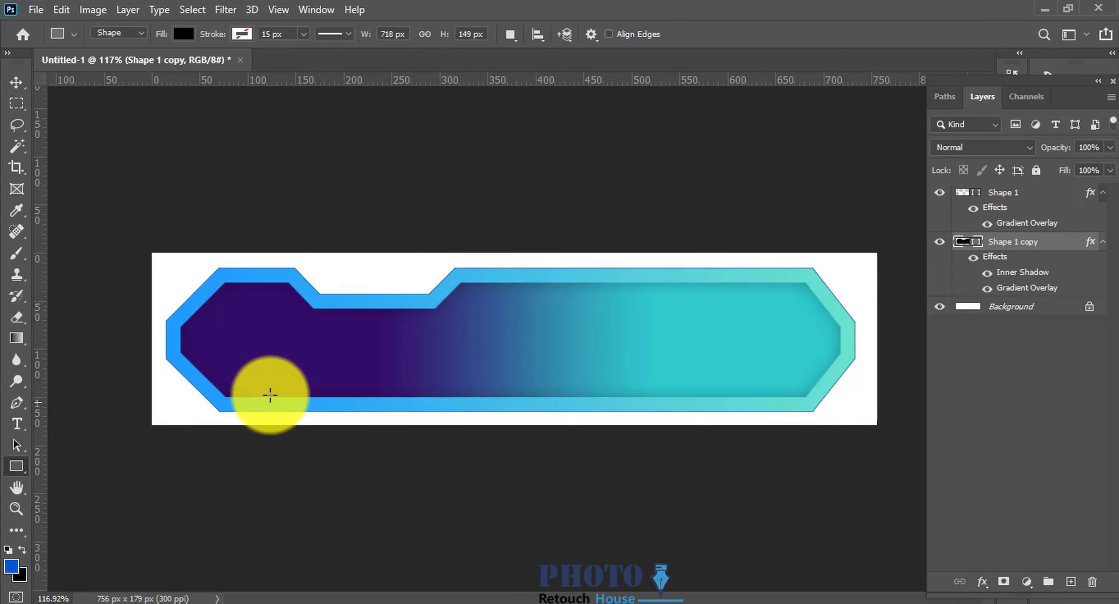
drag(267, 392, 335, 354)
drag(335, 354, 392, 410)
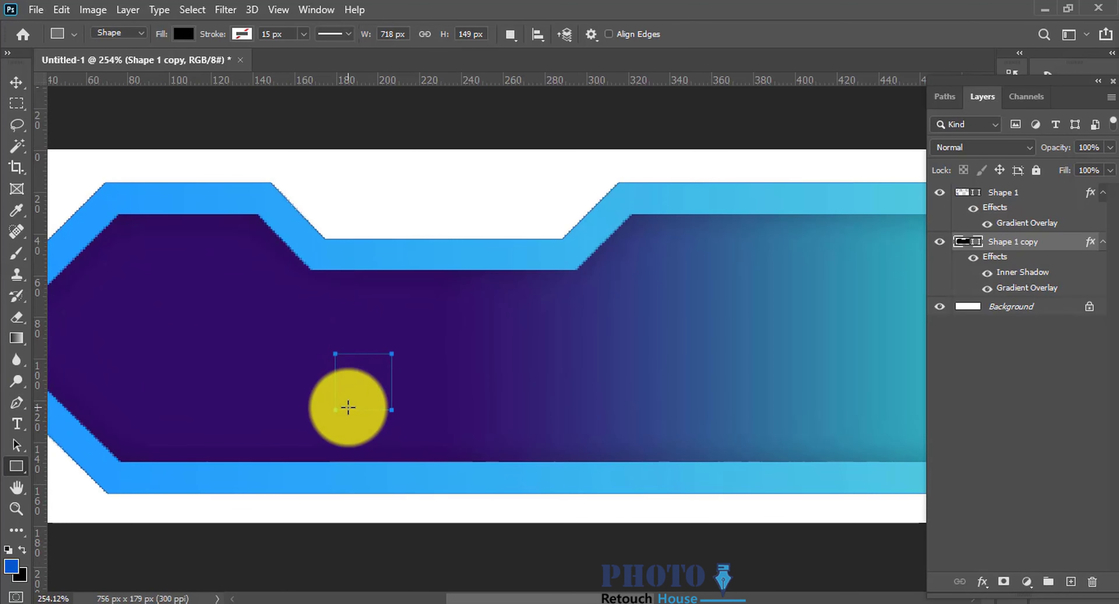
click(21, 83)
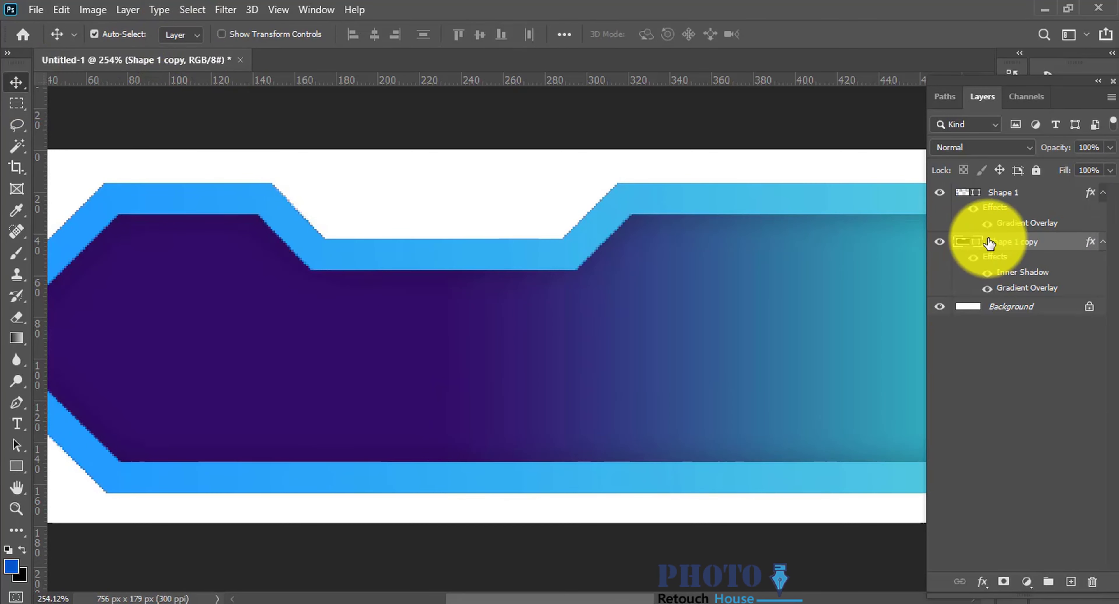
drag(987, 242, 988, 185)
key(ctrl+z)
scroll(800, 367, down, 1)
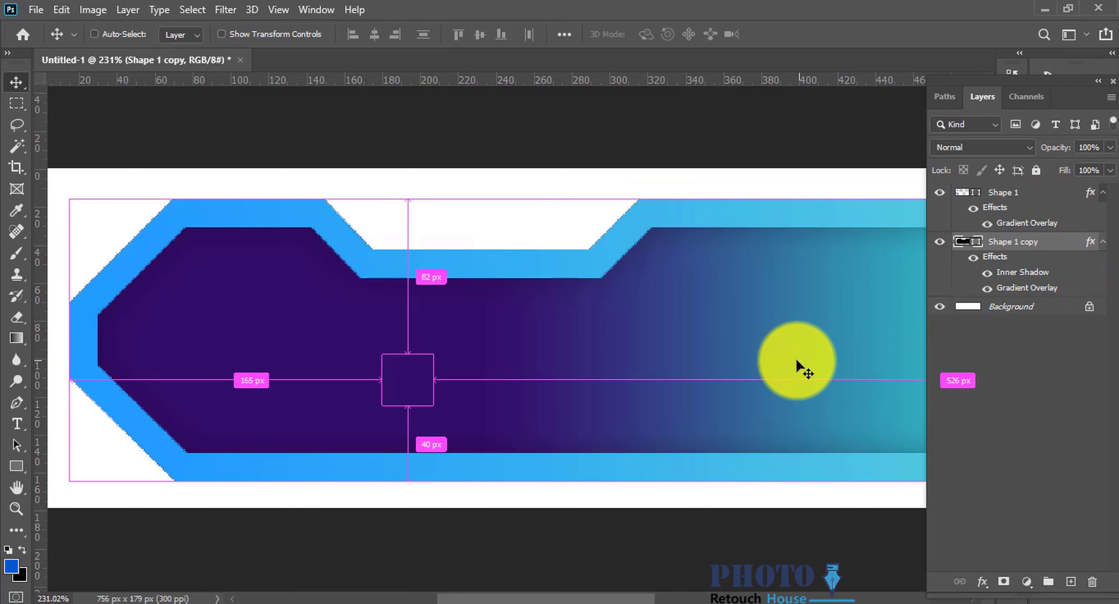
- Deselect all layers and draw a separate rectangle about 38 × 31 px inside the banner below the notch
click(1099, 383)
click(16, 466)
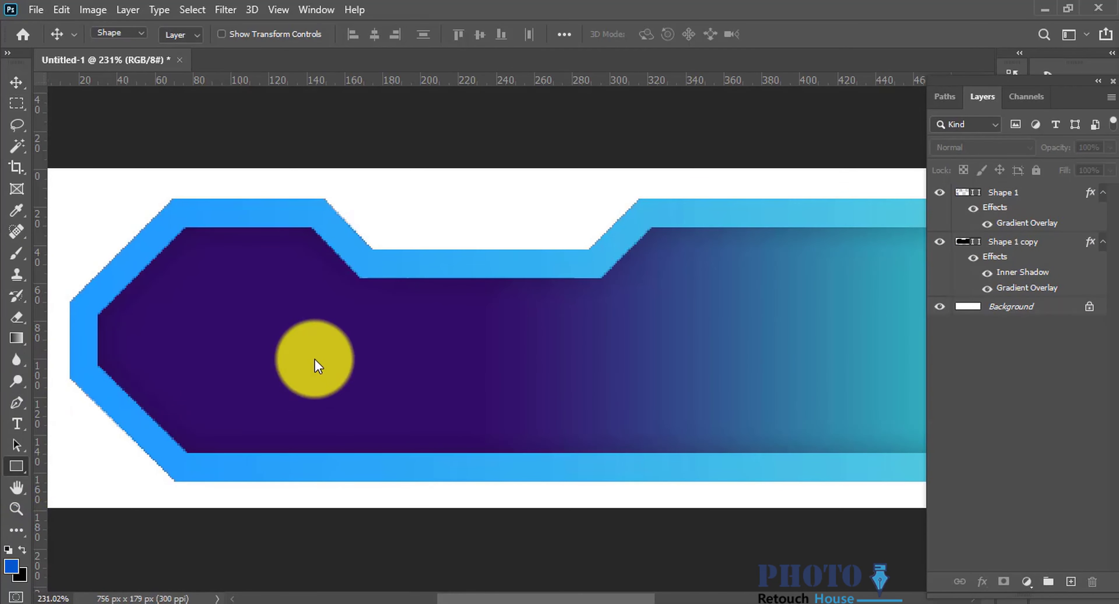
drag(384, 316, 456, 374)
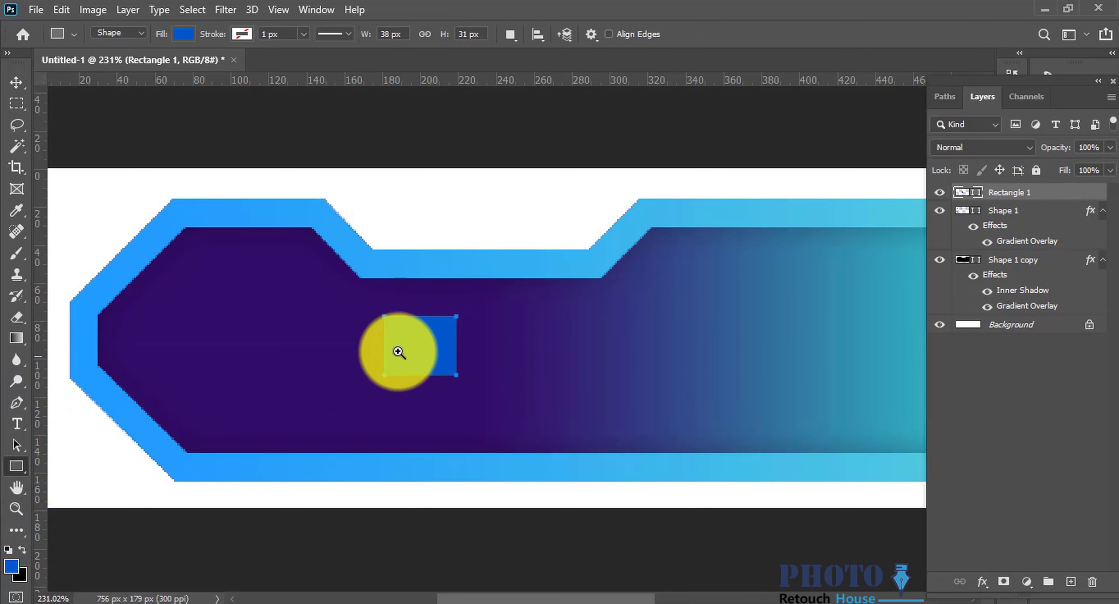
- Fill the small rectangle with the recently used purple-to-turquoise linear gradient
click(398, 352)
click(184, 35)
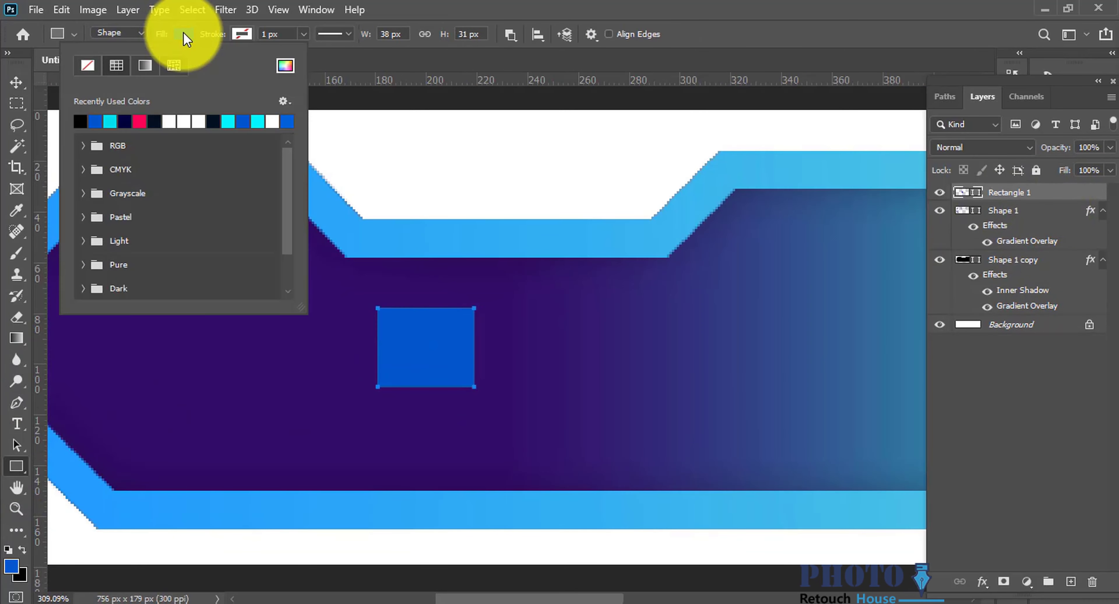
click(145, 70)
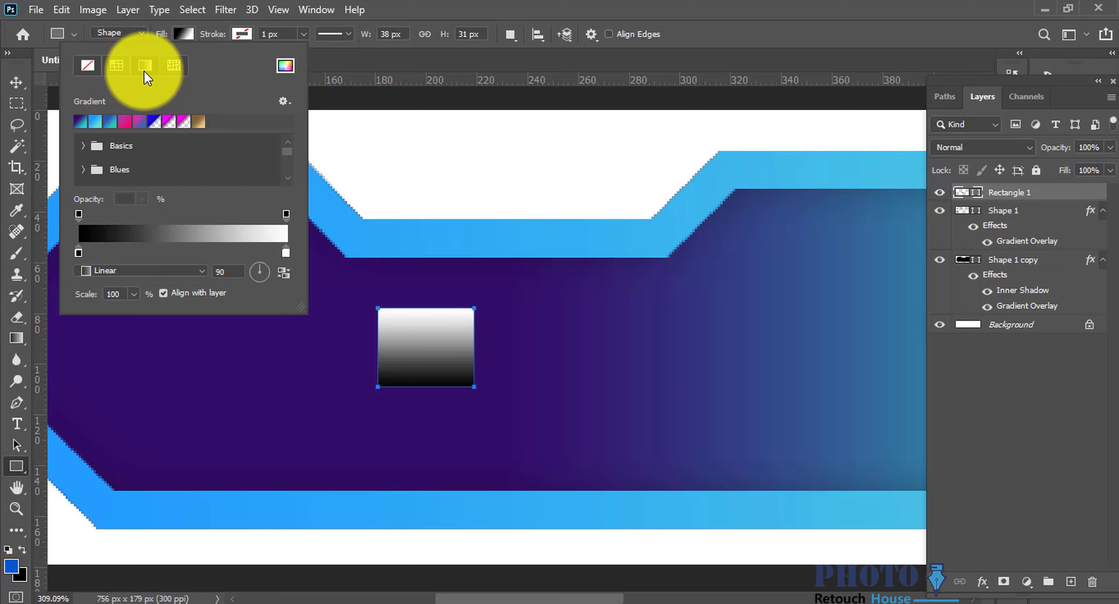
click(81, 121)
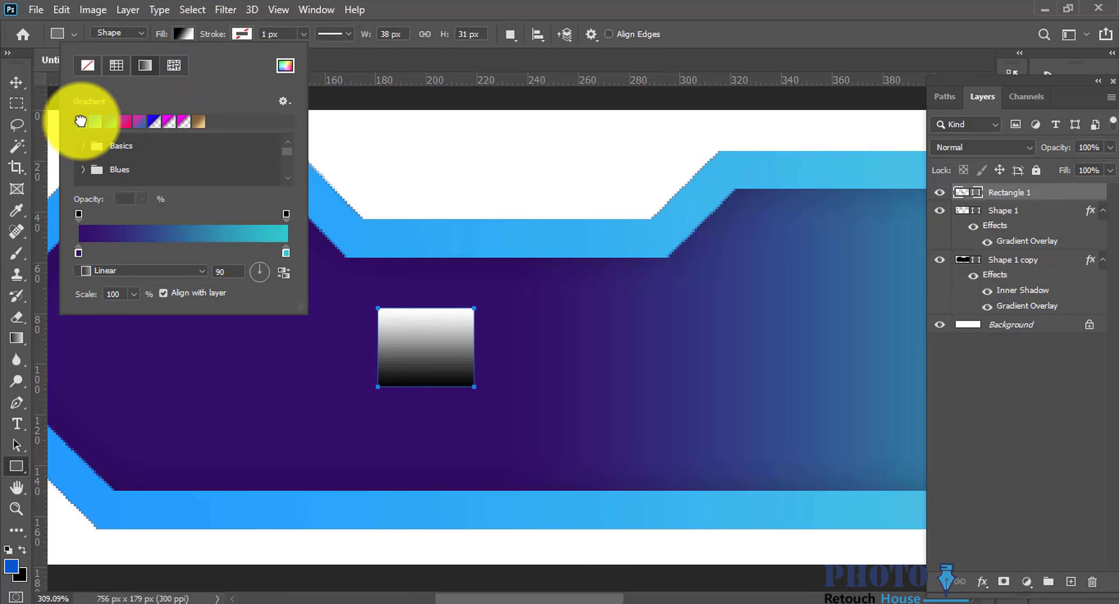
- Move the gradient rectangle about 67 px to the right and narrow it to about 28 × 31 px
click(16, 82)
drag(445, 346, 617, 363)
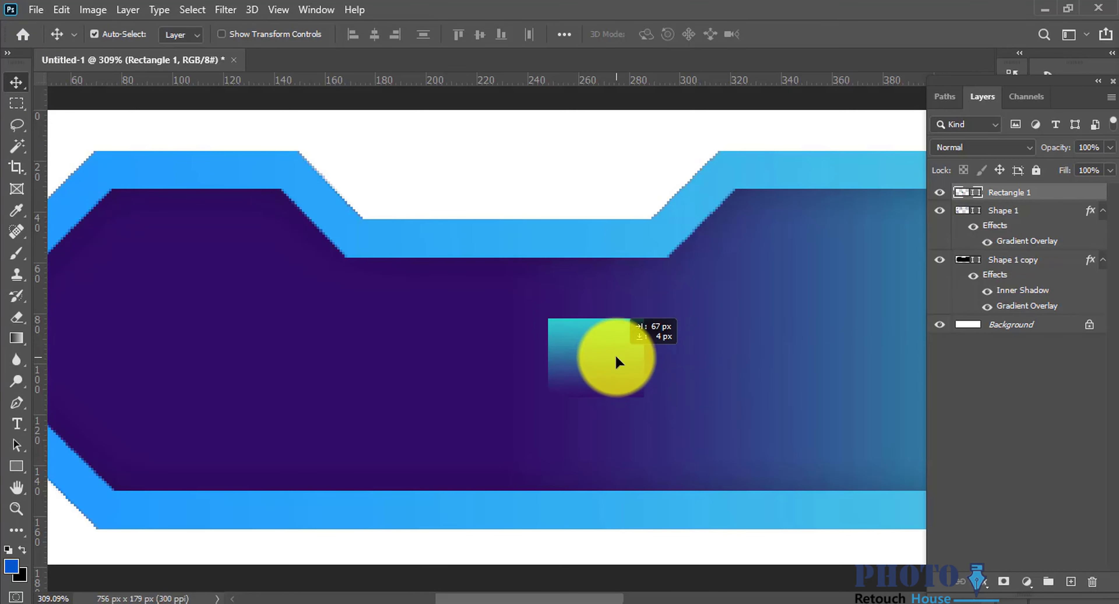
scroll(649, 369, down, 2)
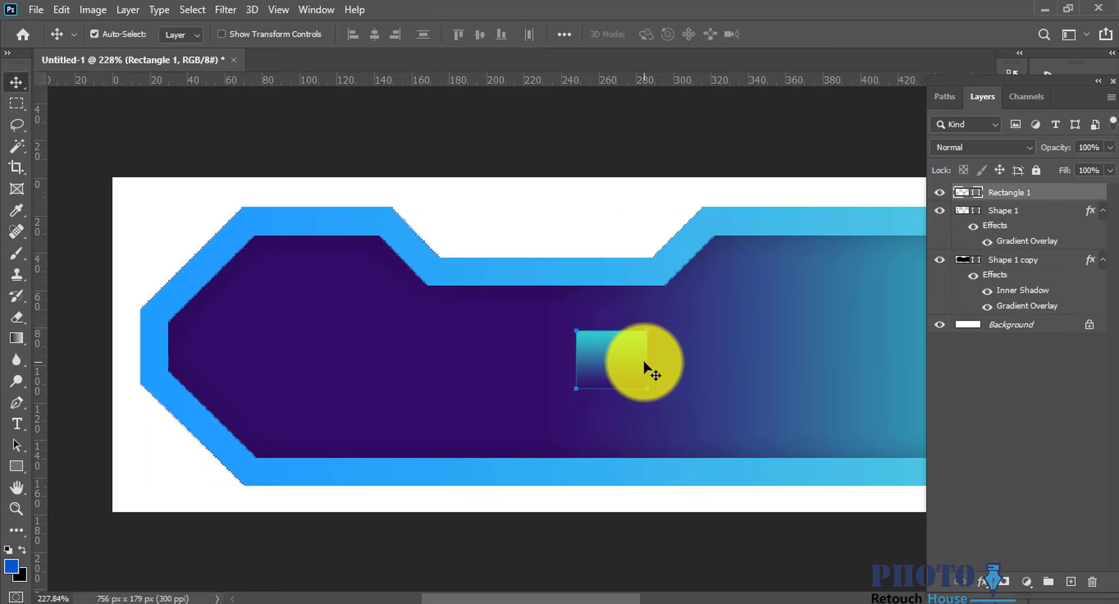
key(ctrl+t)
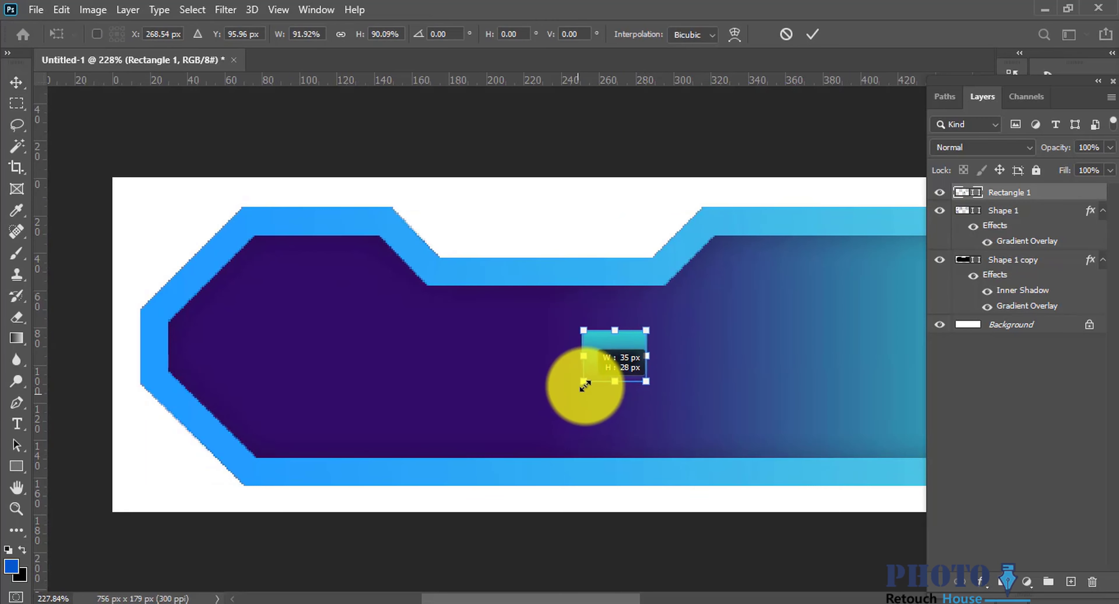
drag(600, 381, 619, 379)
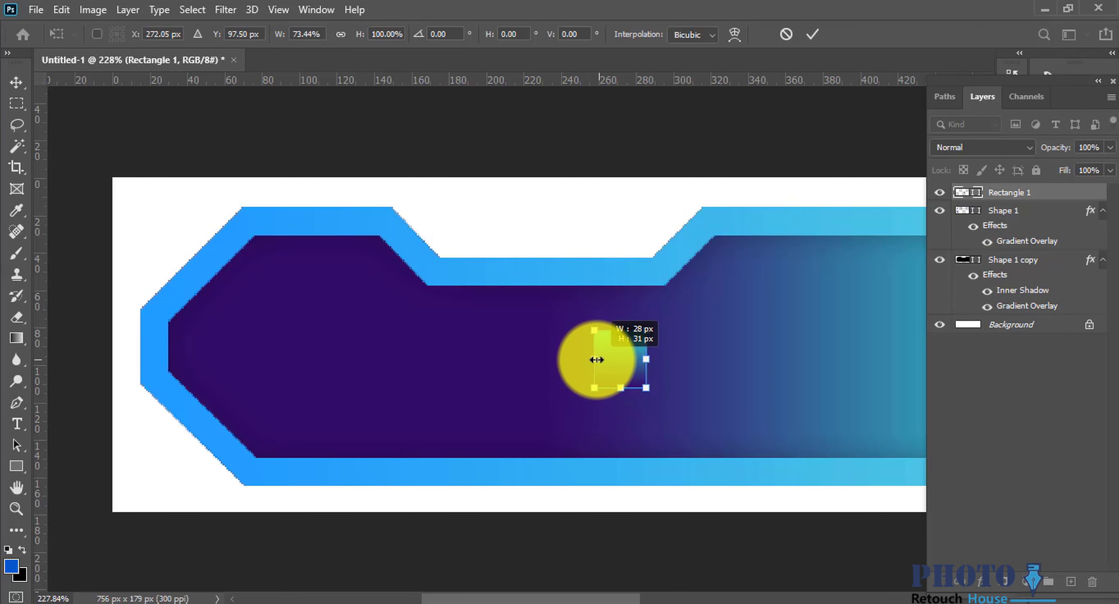
drag(594, 364, 492, 370)
key(Return)
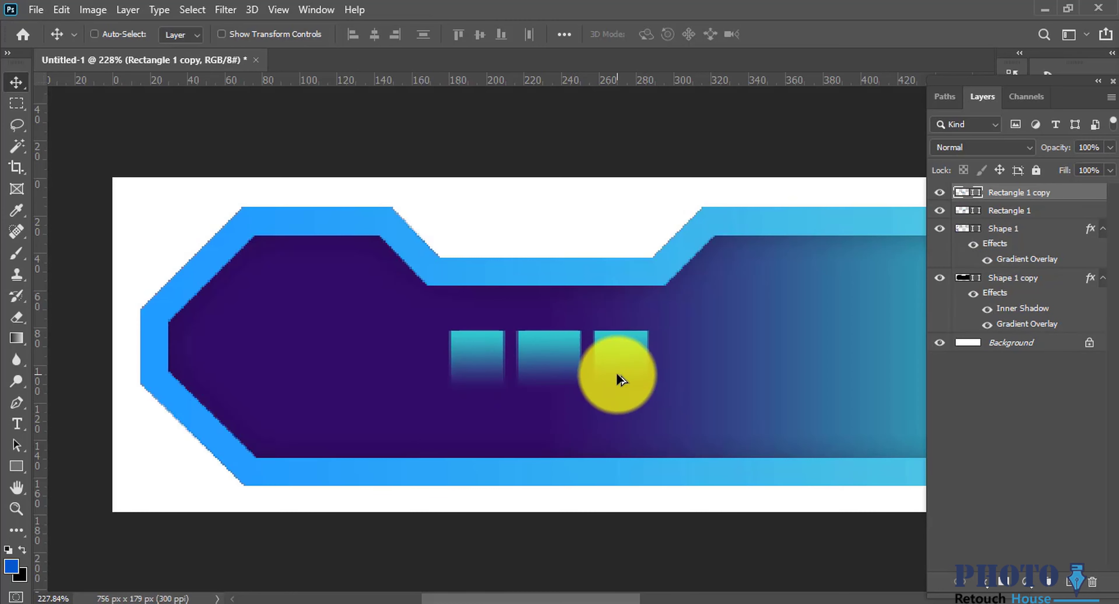
- Undo the uneven duplication and copy the rectangle twice to its left, forming an evenly spaced row of three
key(ctrl+z)
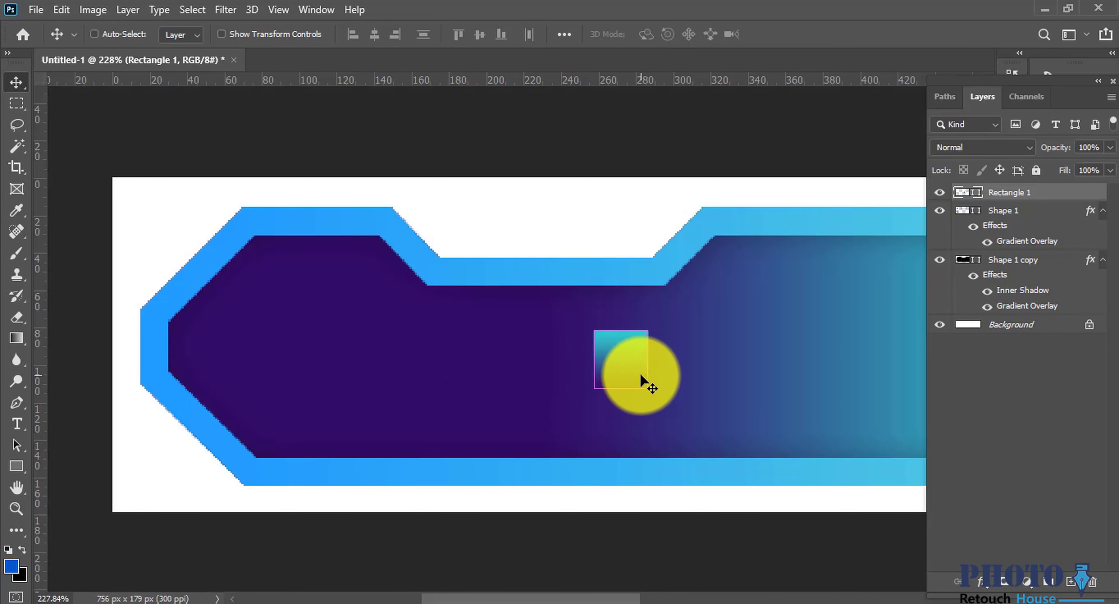
drag(613, 360, 547, 371)
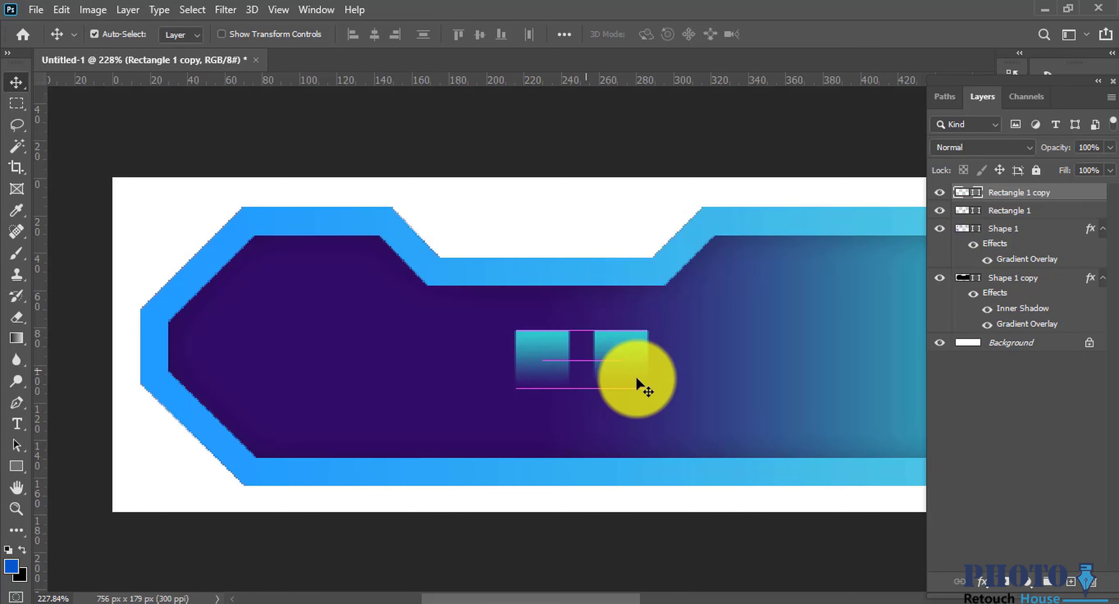
drag(640, 383, 555, 370)
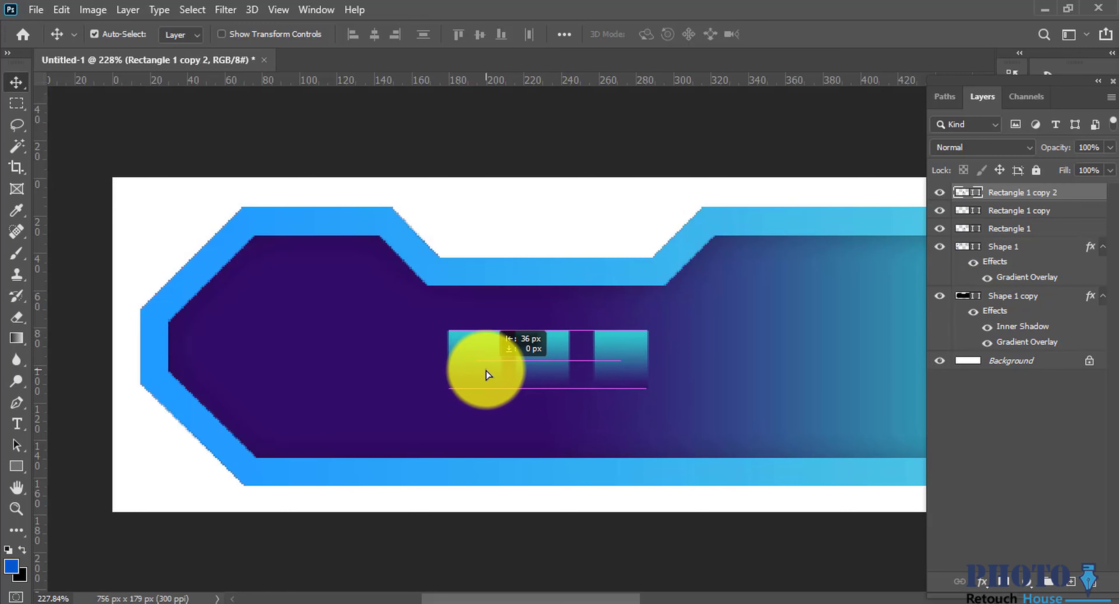
drag(486, 371, 480, 370)
- Draw a slanted parallelogram about 85 × 24 px with the Pen tool across the banner's lower border near its bottom-left corner
scroll(607, 399, down, 3)
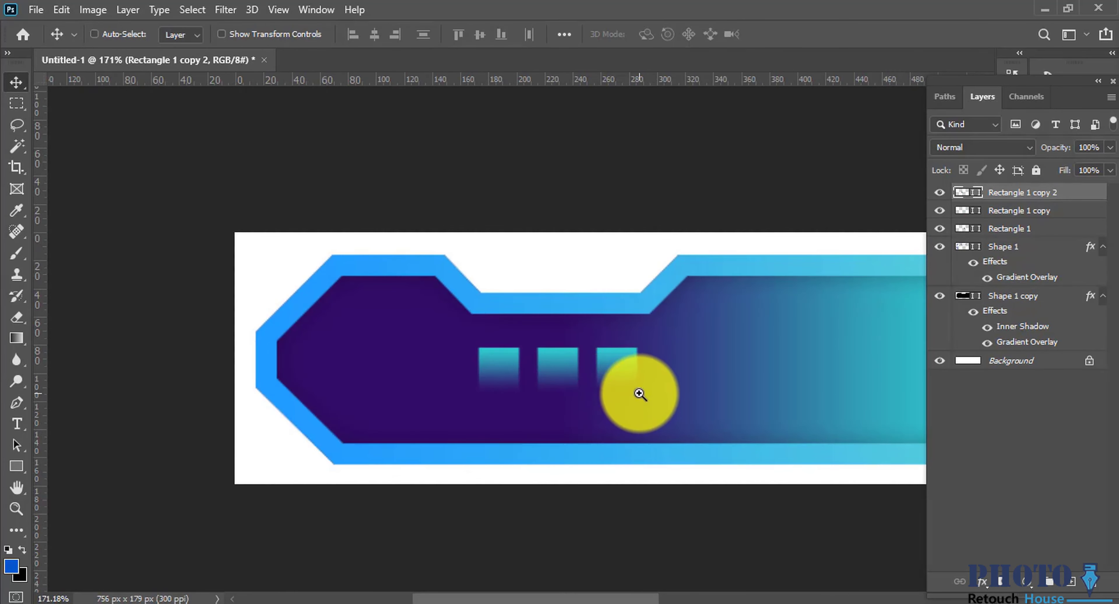
scroll(593, 295, up, 3)
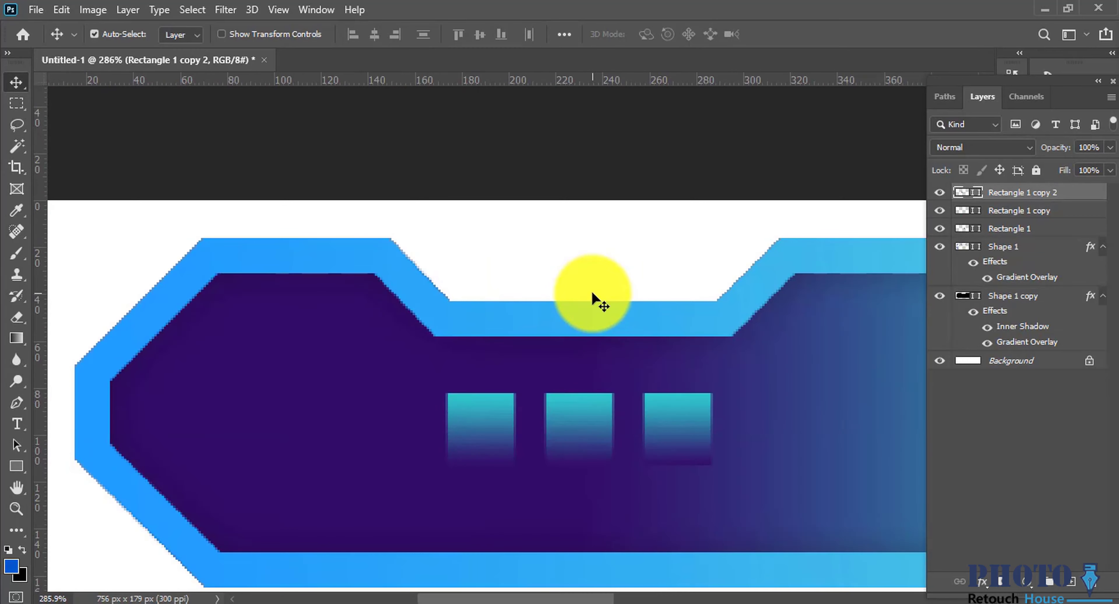
scroll(577, 412, down, 3)
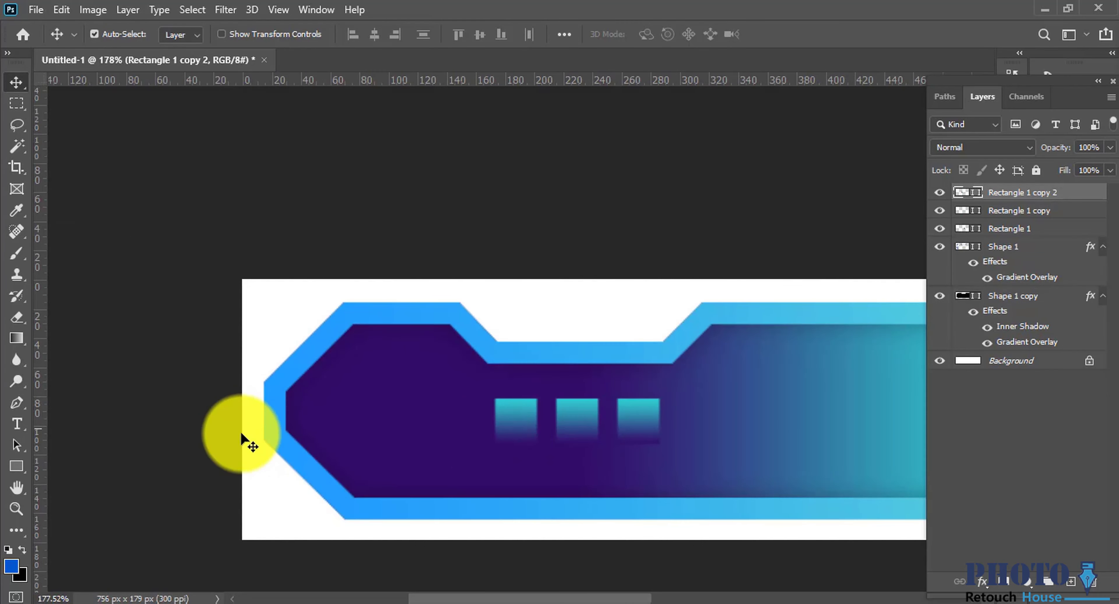
scroll(457, 492, up, 4)
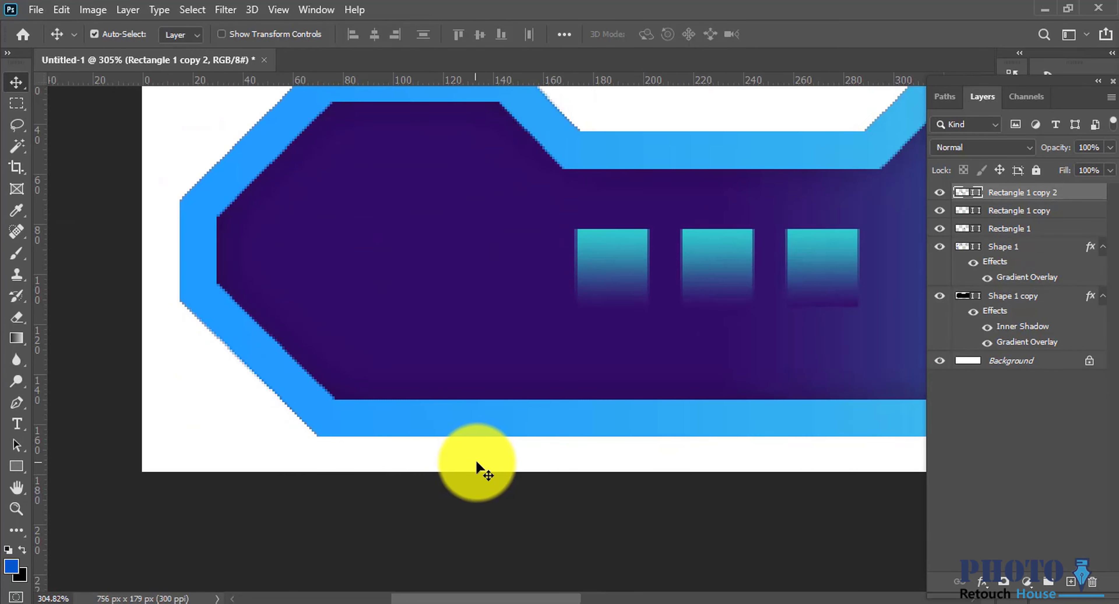
key(p)
click(532, 447)
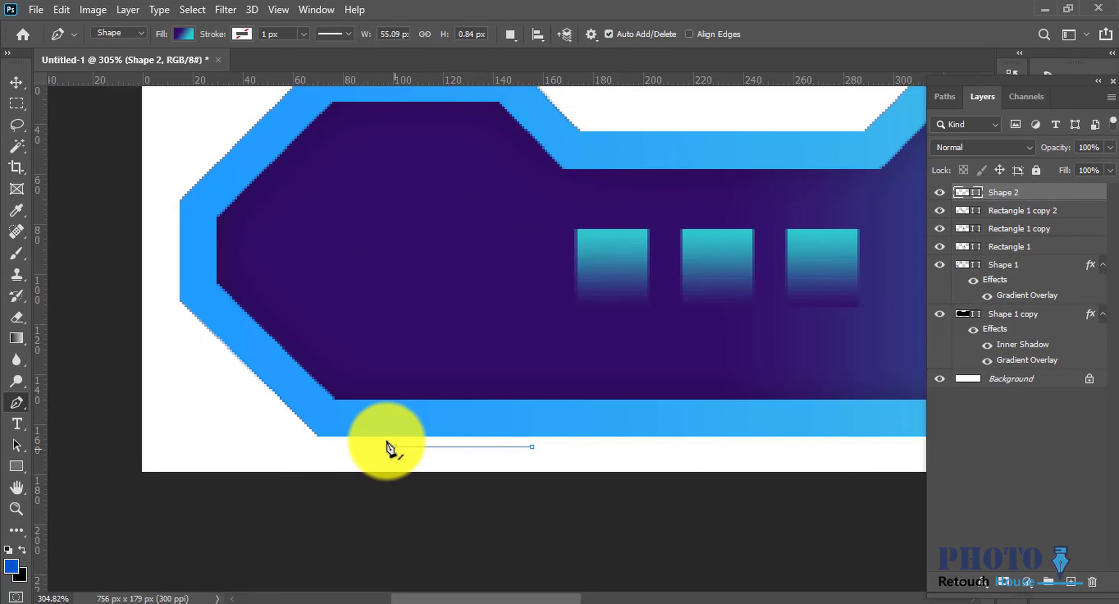
click(394, 446)
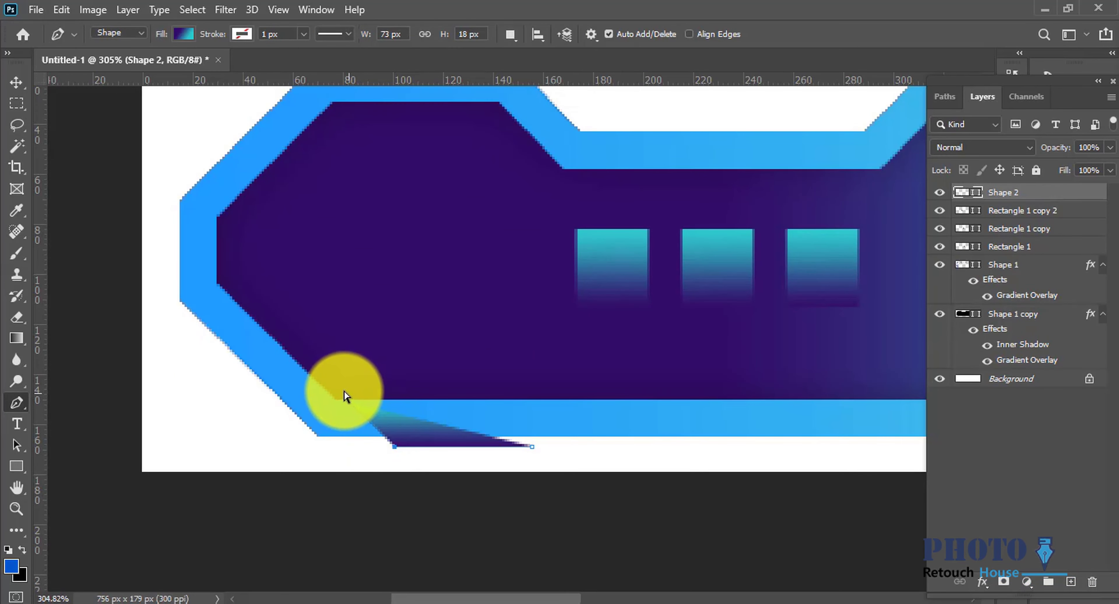
click(335, 387)
shift+click(513, 385)
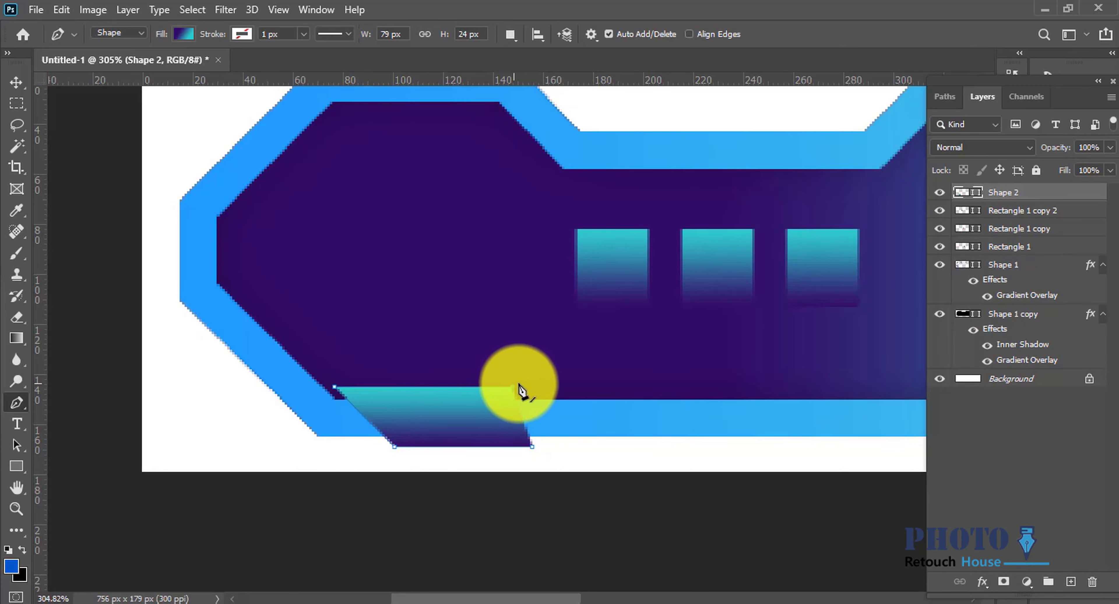
key(ctrl+z)
shift+click(487, 387)
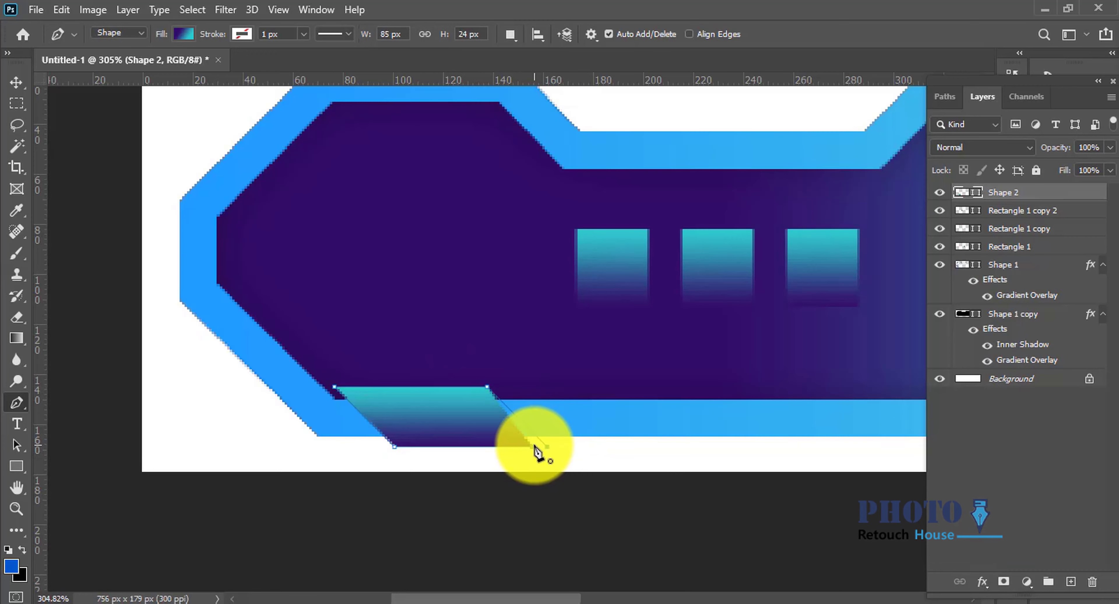
scroll(550, 450, down, 1)
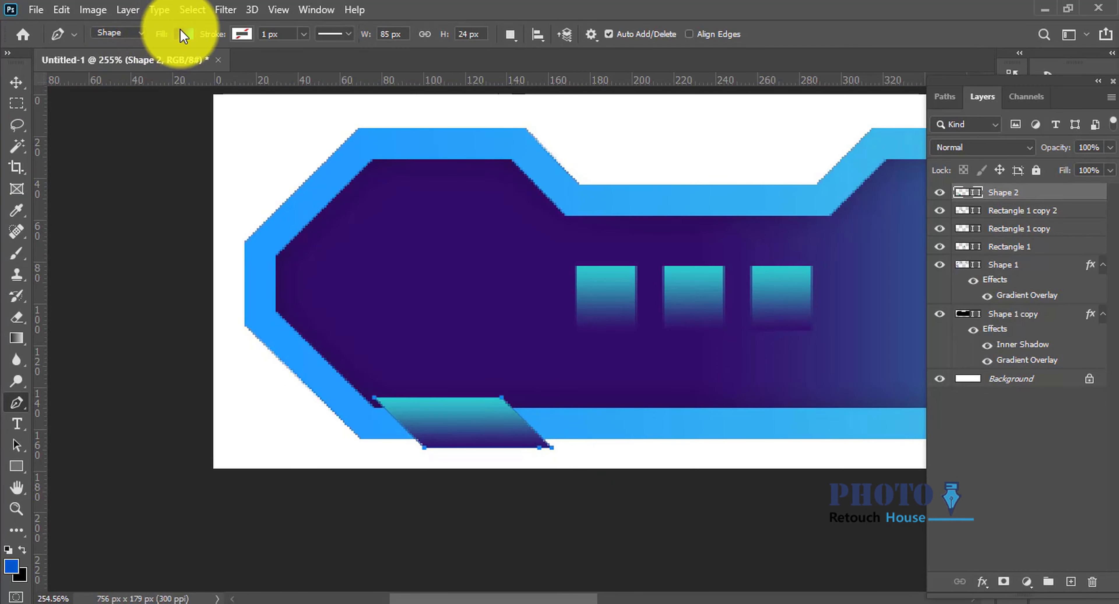
- Replace the parallelogram's gradient fill with a recently used solid cyan
click(183, 34)
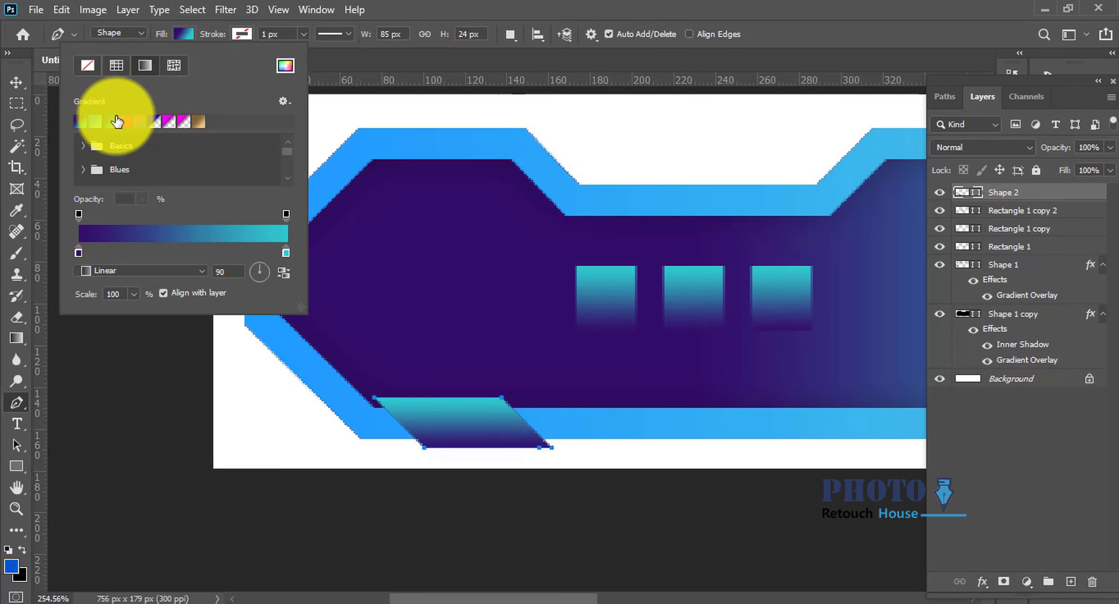
click(114, 66)
click(110, 121)
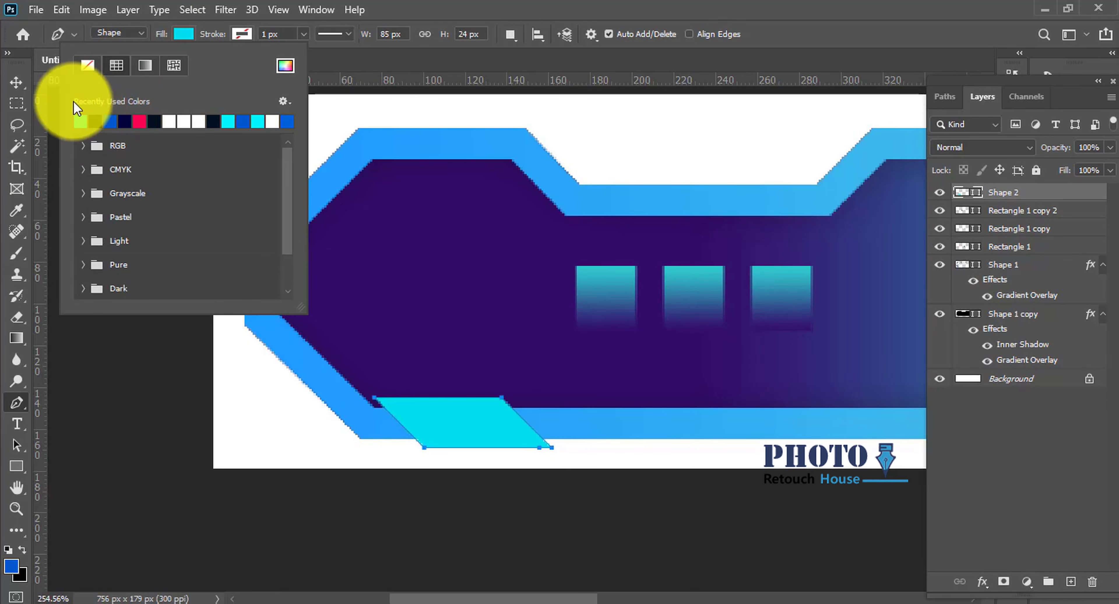
- Compress the cyan parallelogram to about 85 × 15 px so it fits within the banner's lower border
click(17, 85)
scroll(465, 370, up, 6)
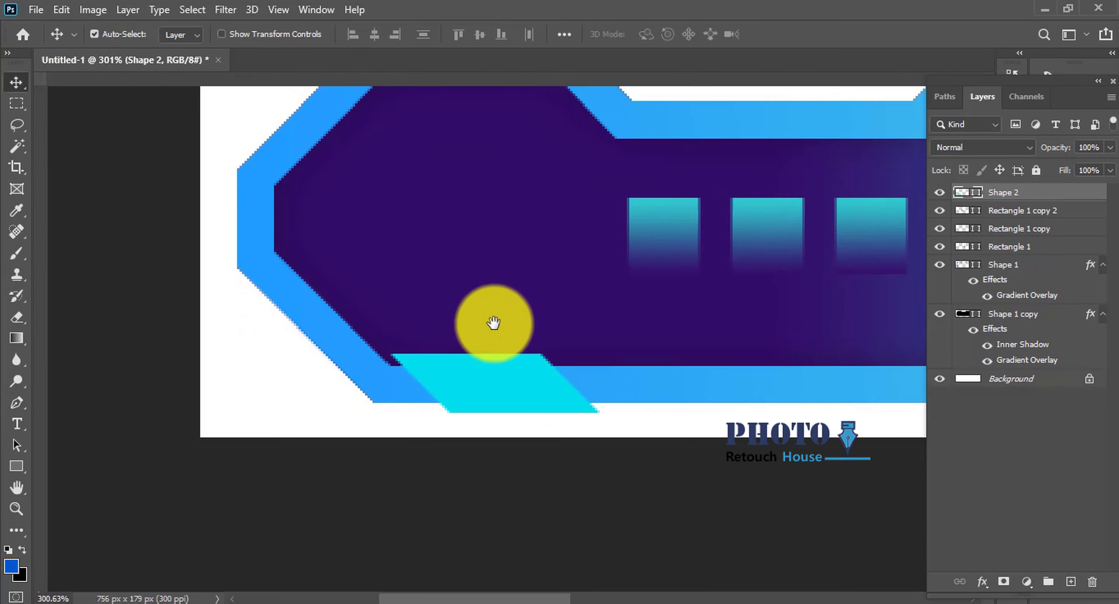
key(ctrl+t)
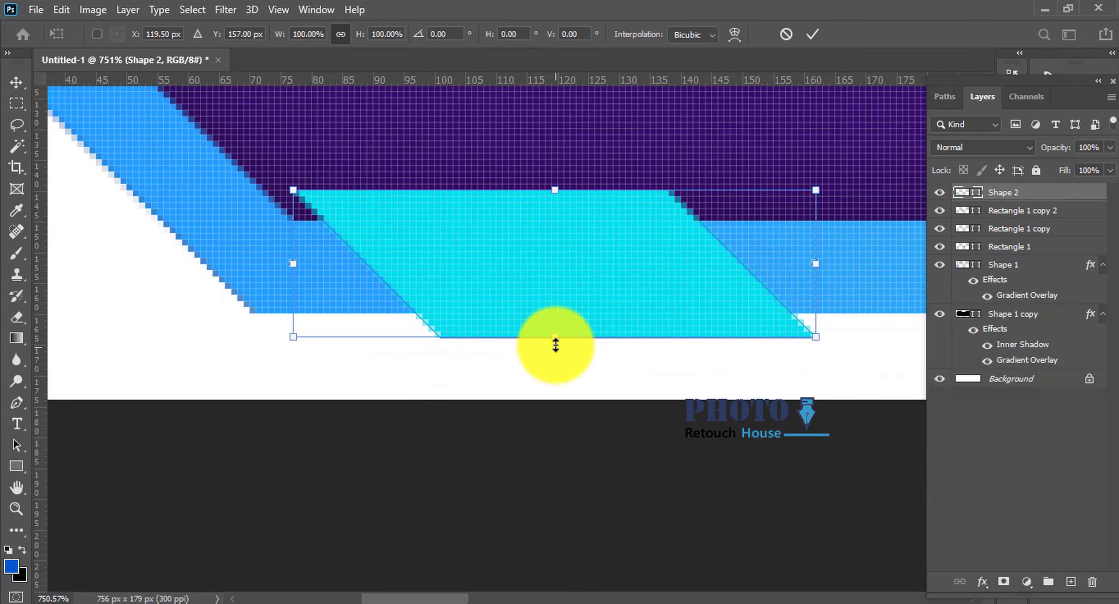
drag(555, 344, 555, 315)
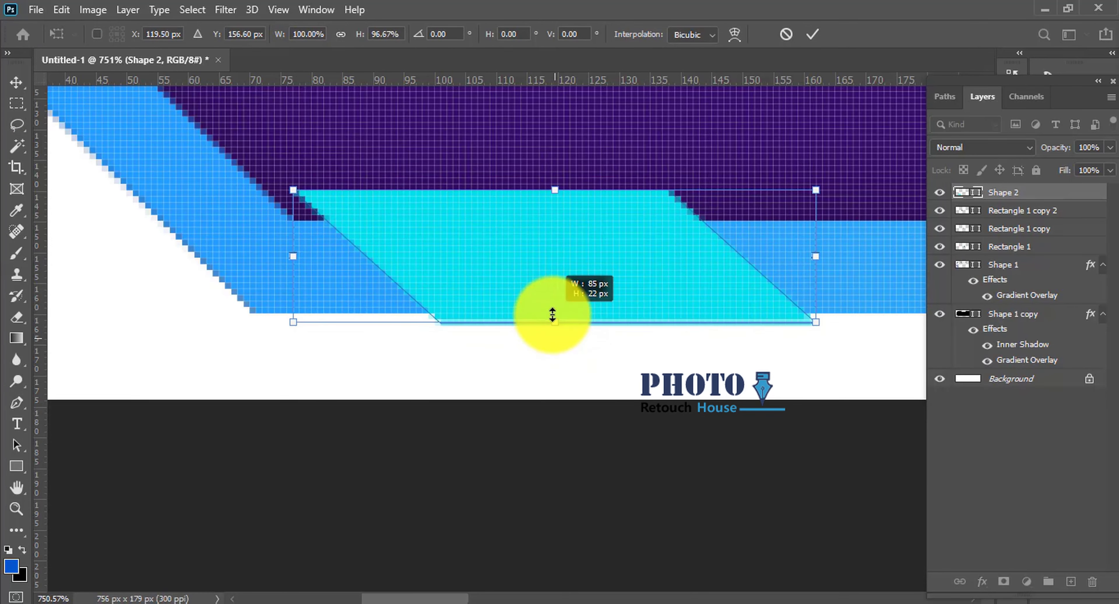
drag(554, 190, 552, 218)
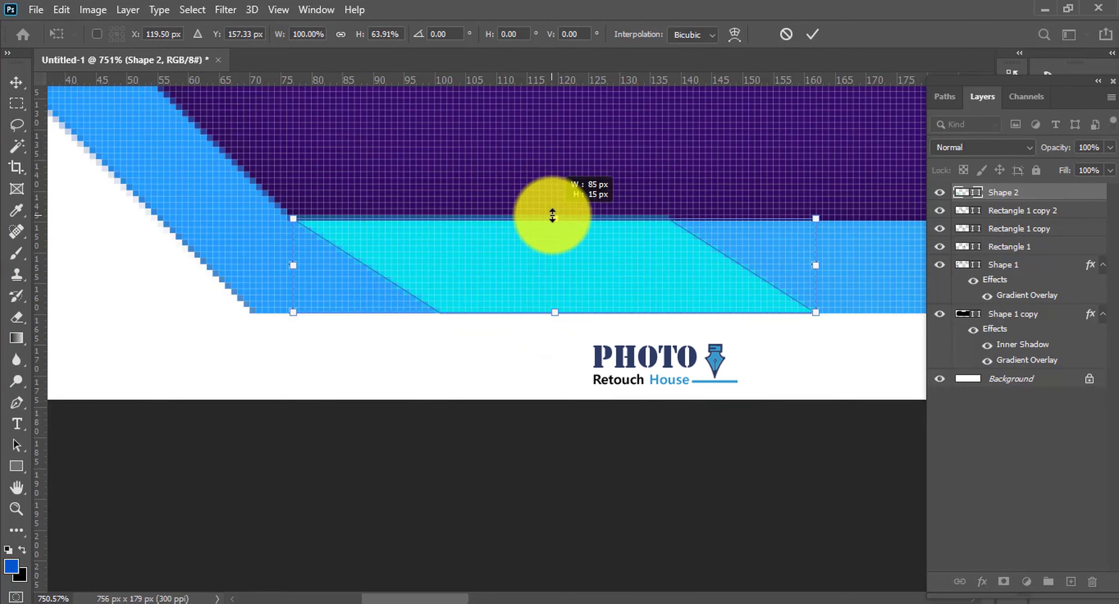
key(Return)
- Lower the parallelogram's upper edge slightly to align it with the inner edge of the banner border
scroll(648, 276, down, 4)
scroll(665, 377, up, 6)
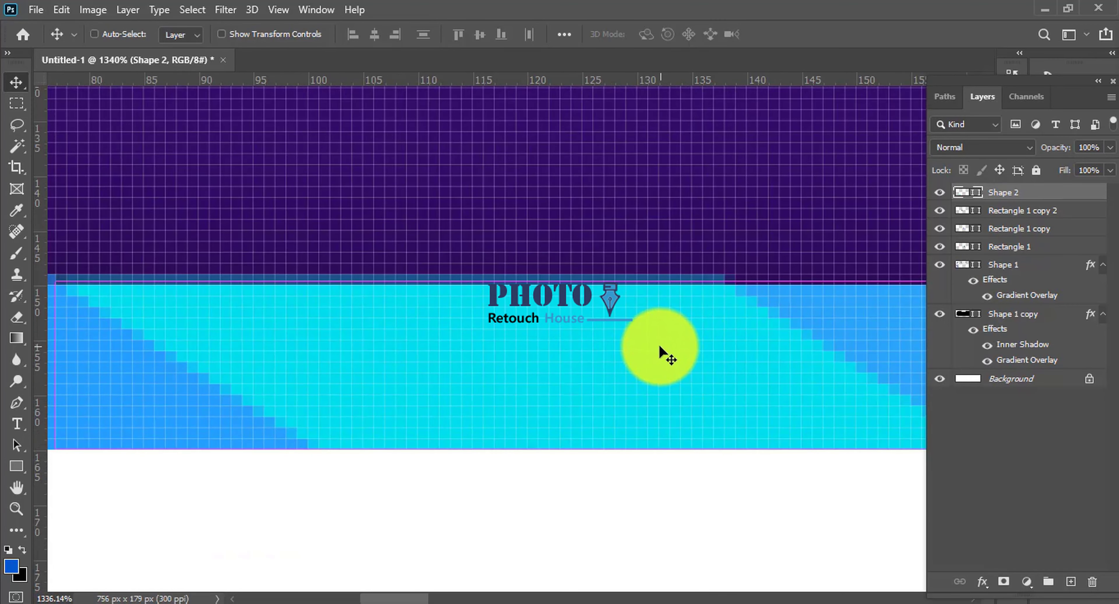
key(ctrl+t)
drag(521, 275, 522, 286)
scroll(520, 308, down, 3)
key(Return)
- Add the white text "Infoo" in Myriad Pro Regular at 105 pt, starting on the turquoise side of the banner
scroll(513, 302, down, 4)
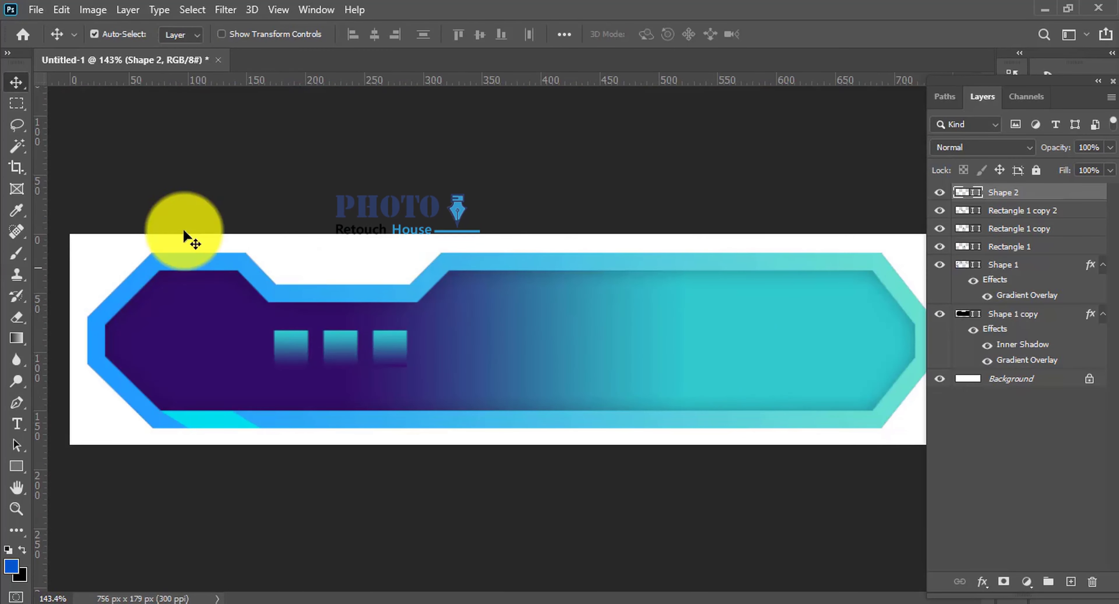
scroll(710, 217, down, 3)
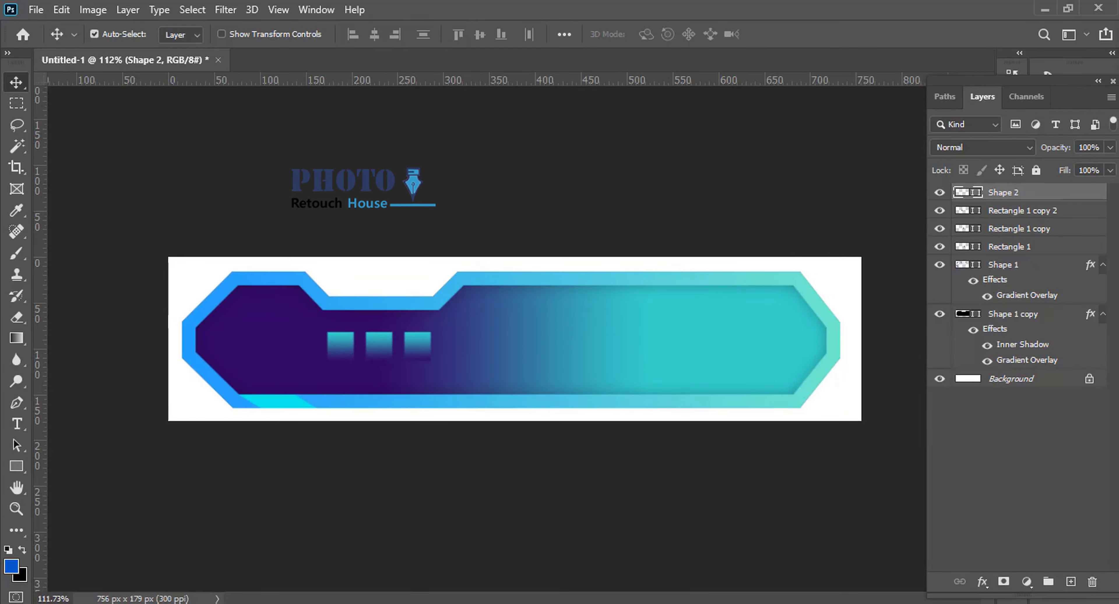
key(t)
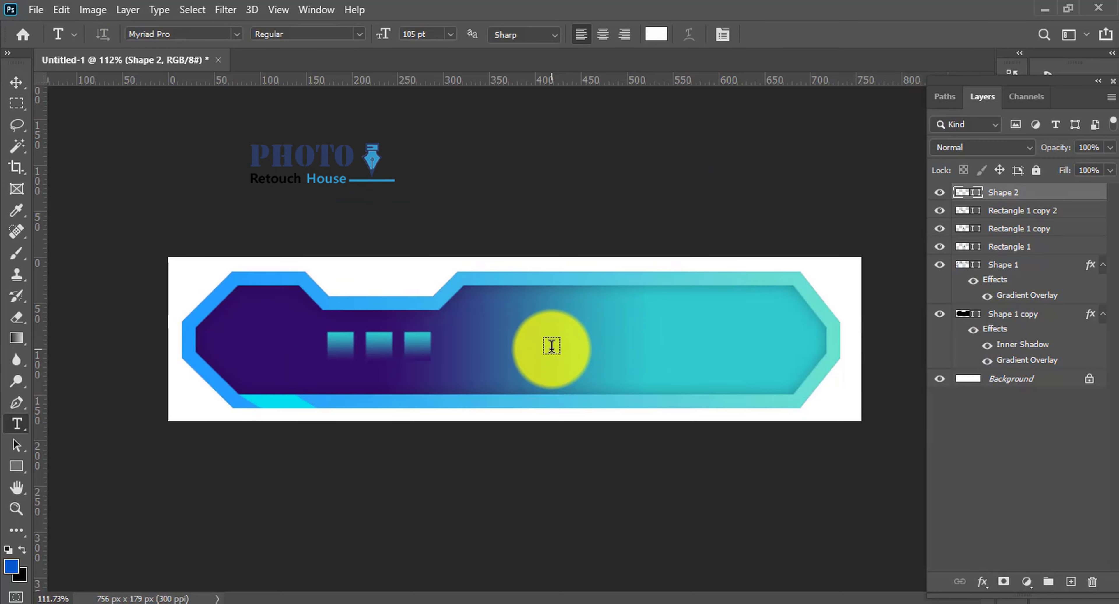
click(552, 347)
scroll(527, 377, down, 10)
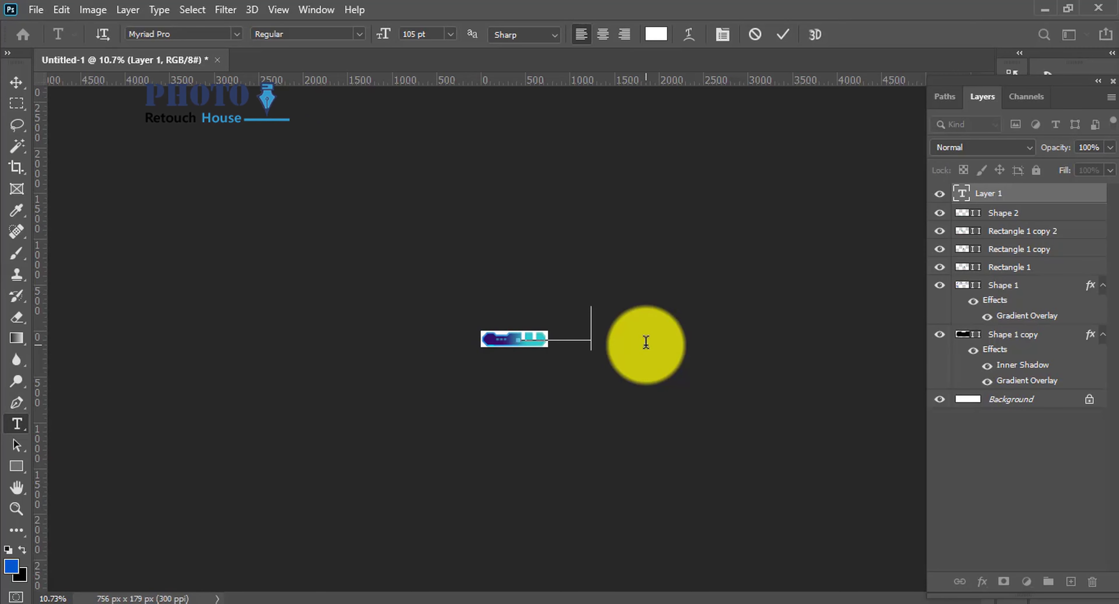
click(16, 82)
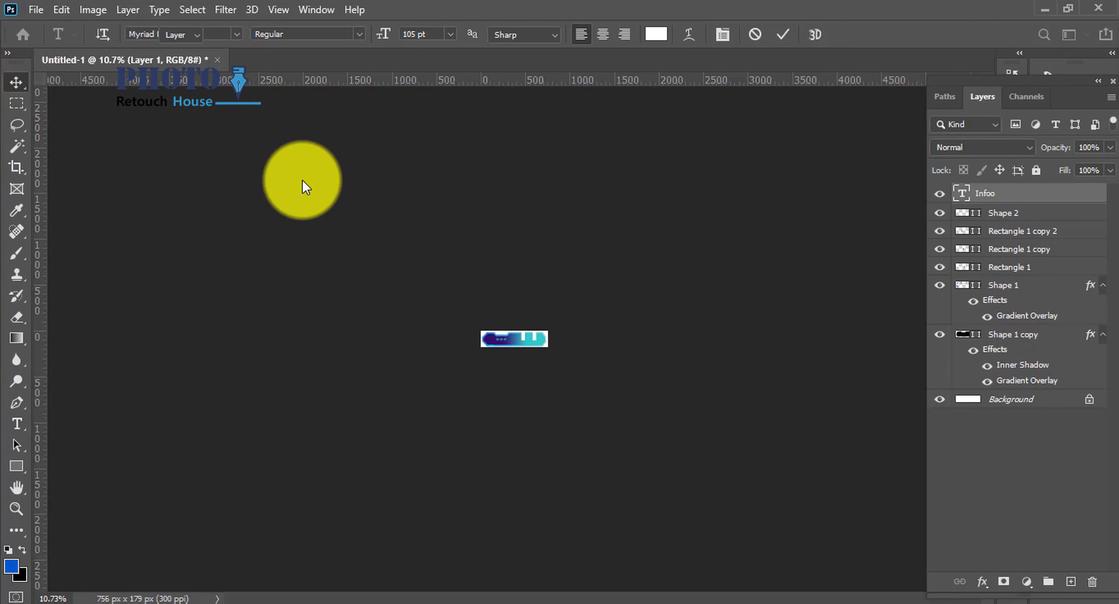
- Scale the oversized "Infoo" text down to about 14% of its size
scroll(665, 273, up, 3)
key(ctrl+t)
scroll(665, 274, up, 5)
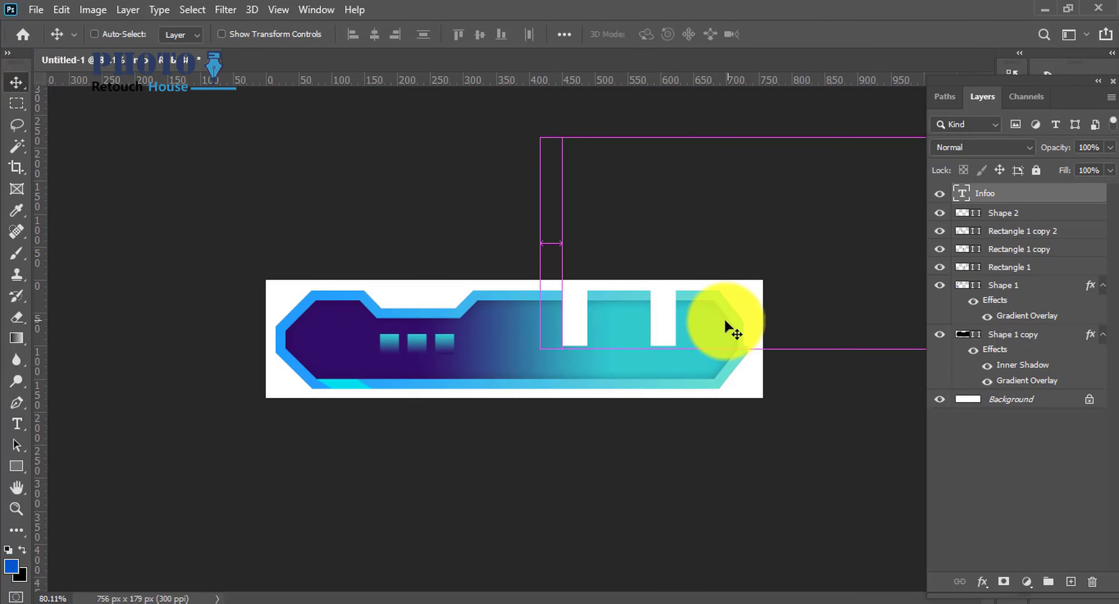
drag(840, 155, 835, 258)
scroll(821, 253, down, 3)
scroll(784, 242, down, 3)
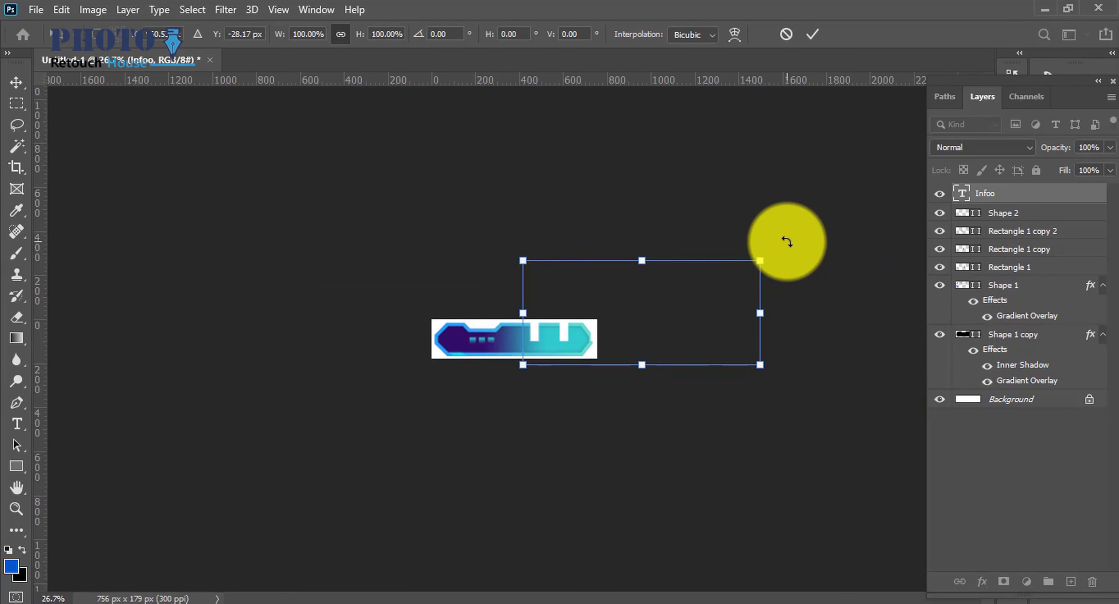
drag(760, 266, 654, 306)
scroll(770, 300, up, 6)
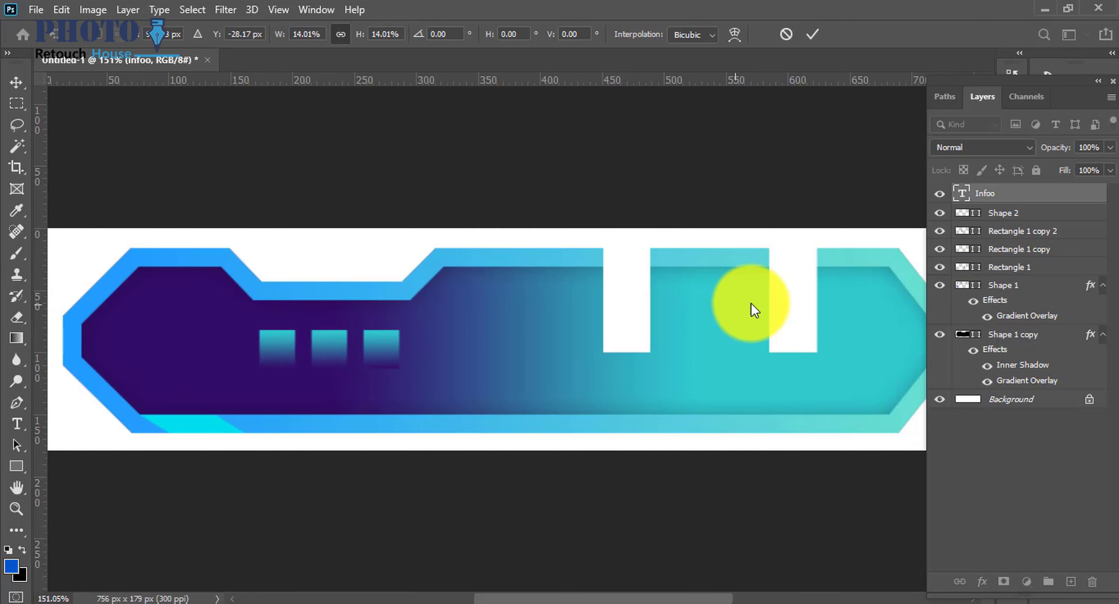
- Move the reduced "Infoo" text onto the turquoise half of the banner and finish the transform
scroll(849, 289, down, 5)
drag(782, 292, 603, 335)
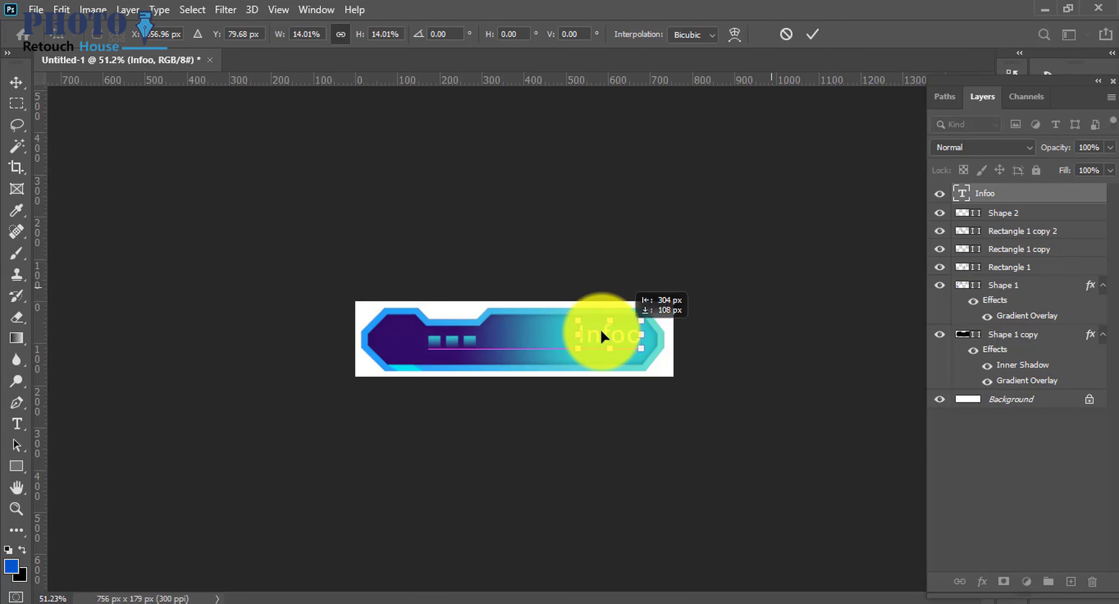
scroll(604, 343, up, 3)
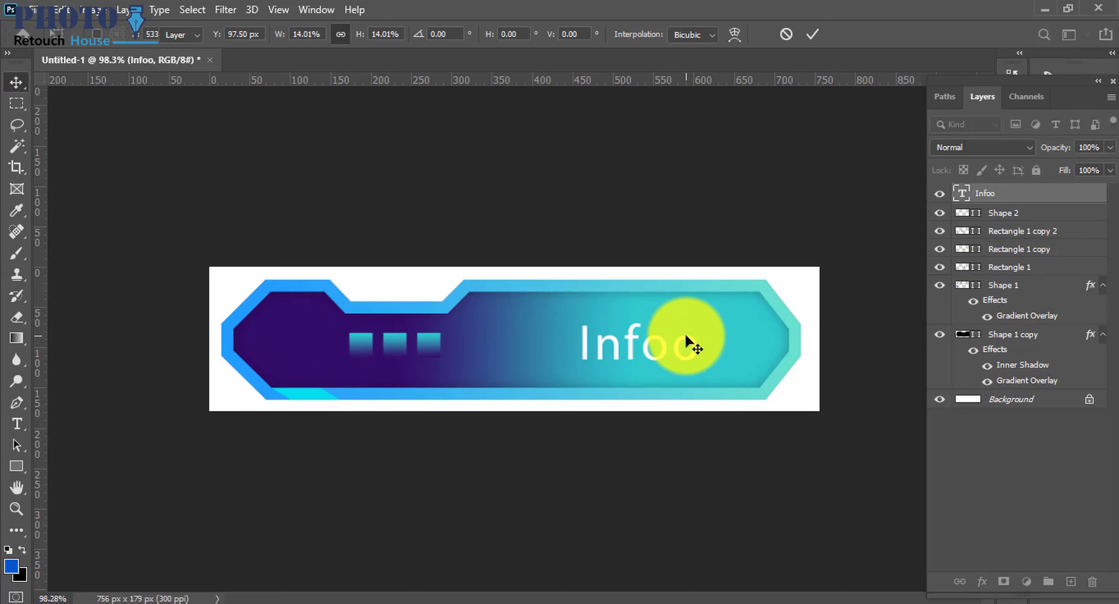
key(Return)
- Correct the banner text to "Info" and format it in all caps
double_click(689, 346)
key(BackSpace)
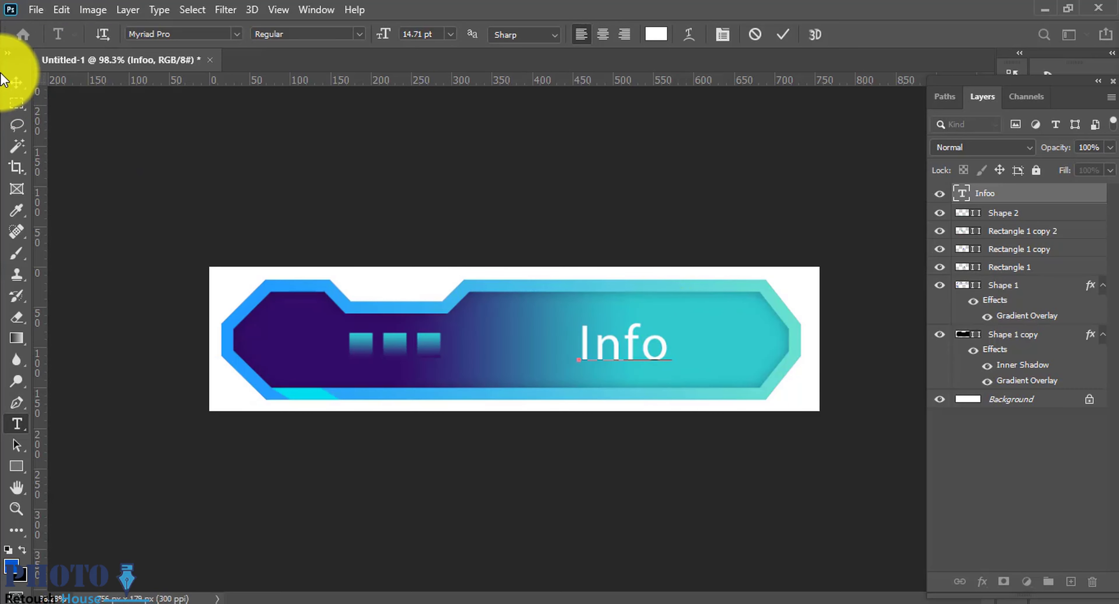
click(16, 82)
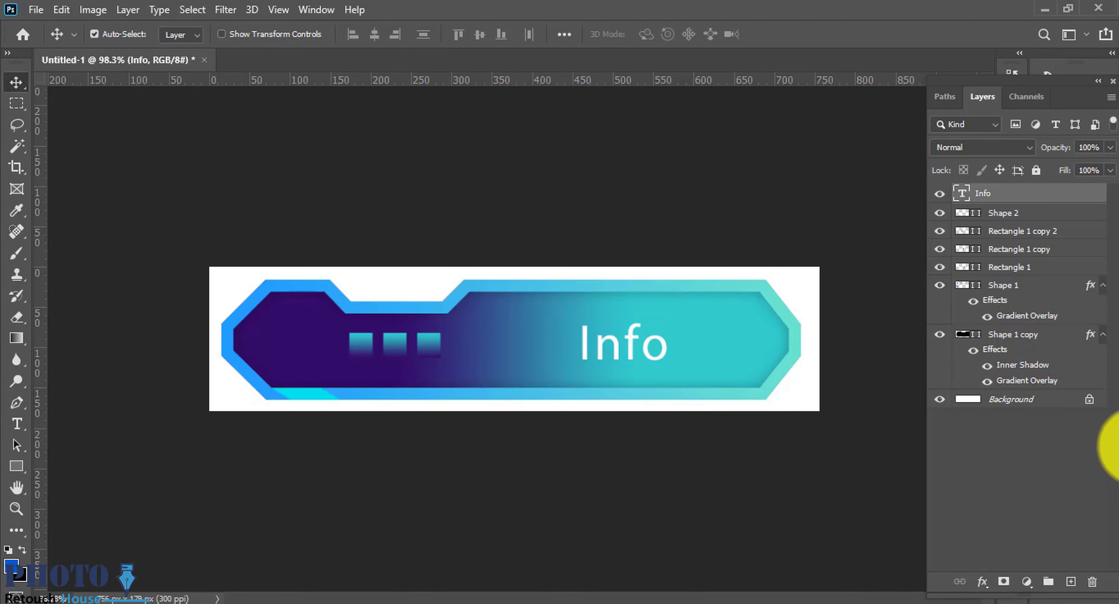
key(ctrl+shift+k)
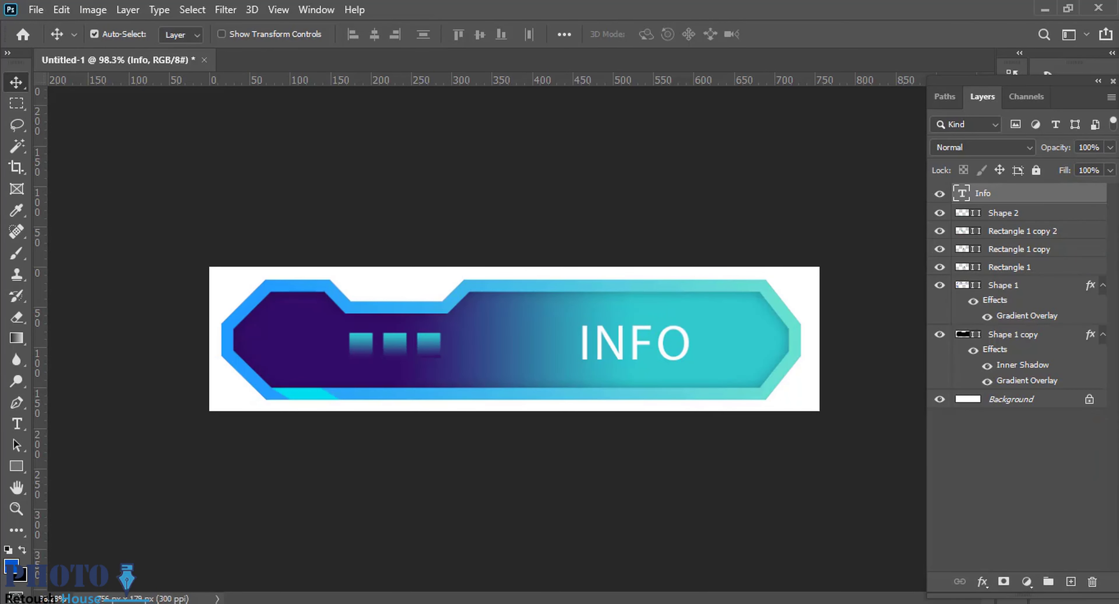
- Open the text layer's properties and set its font to Nike Combat Stencil
drag(1117, 16, 147, 67)
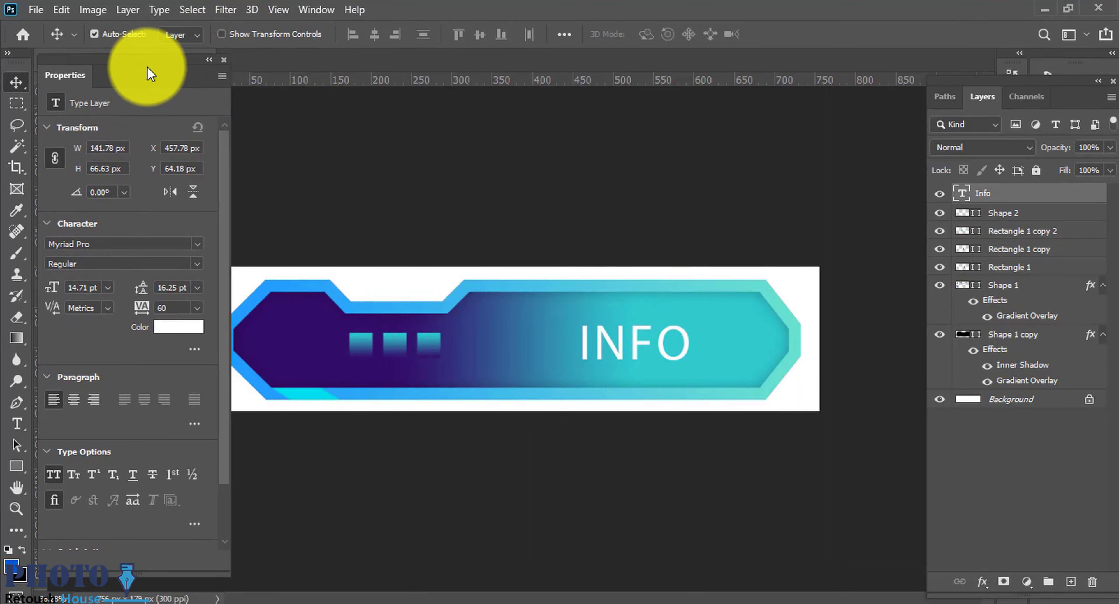
click(196, 244)
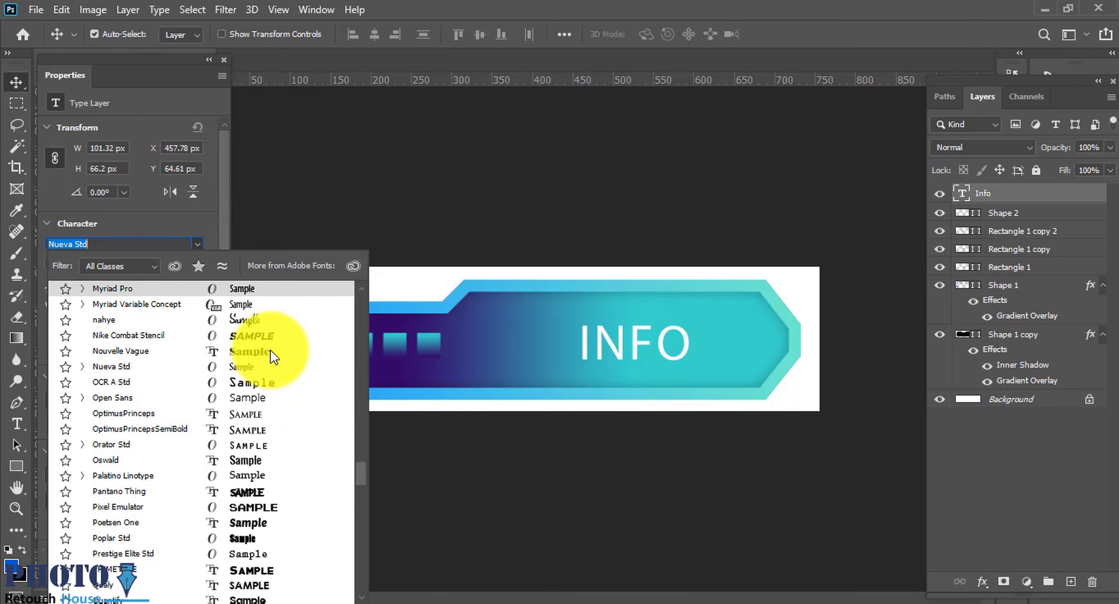
click(264, 339)
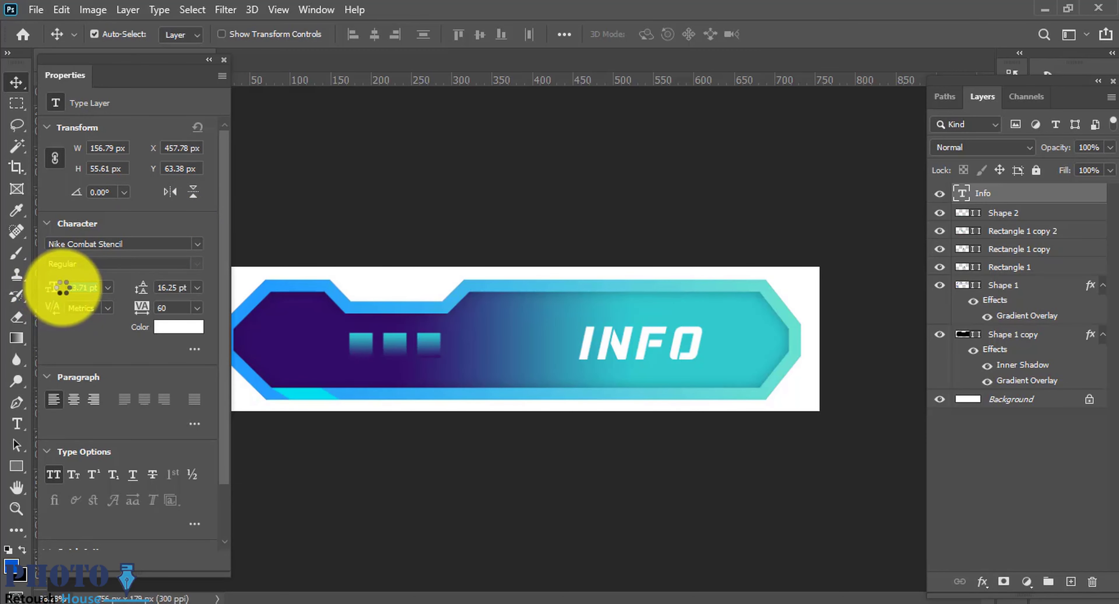
- Enlarge the INFO text to 23.71 pt and shift it about 58 px toward the banner's centre
drag(700, 332, 638, 334)
scroll(685, 366, down, 4)
scroll(737, 365, up, 5)
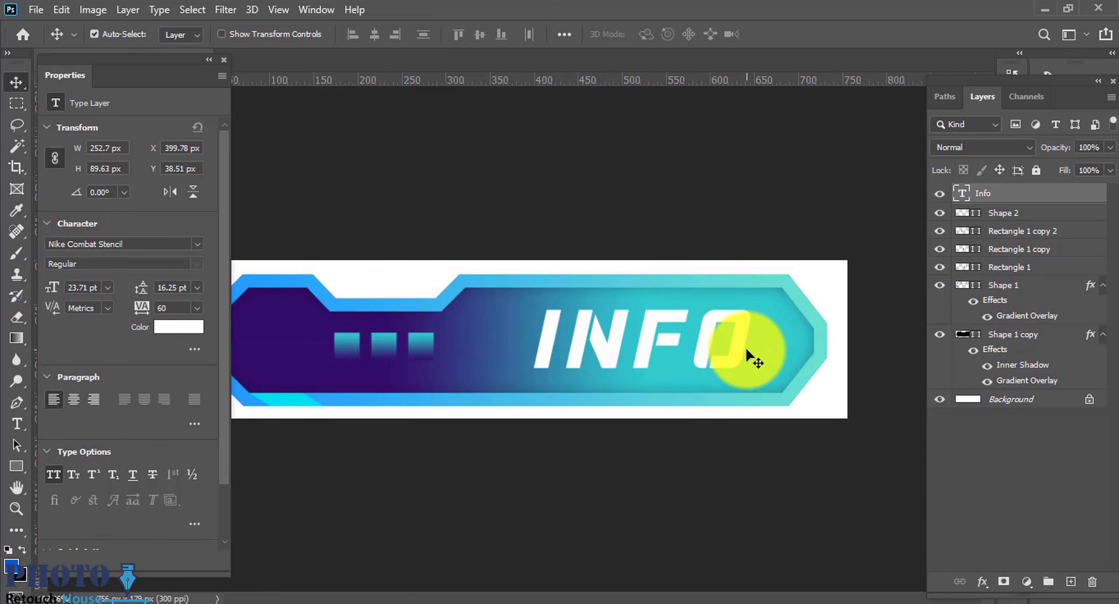
- Browse the font list for the INFO text layer and change its font to Couture Bold
click(197, 243)
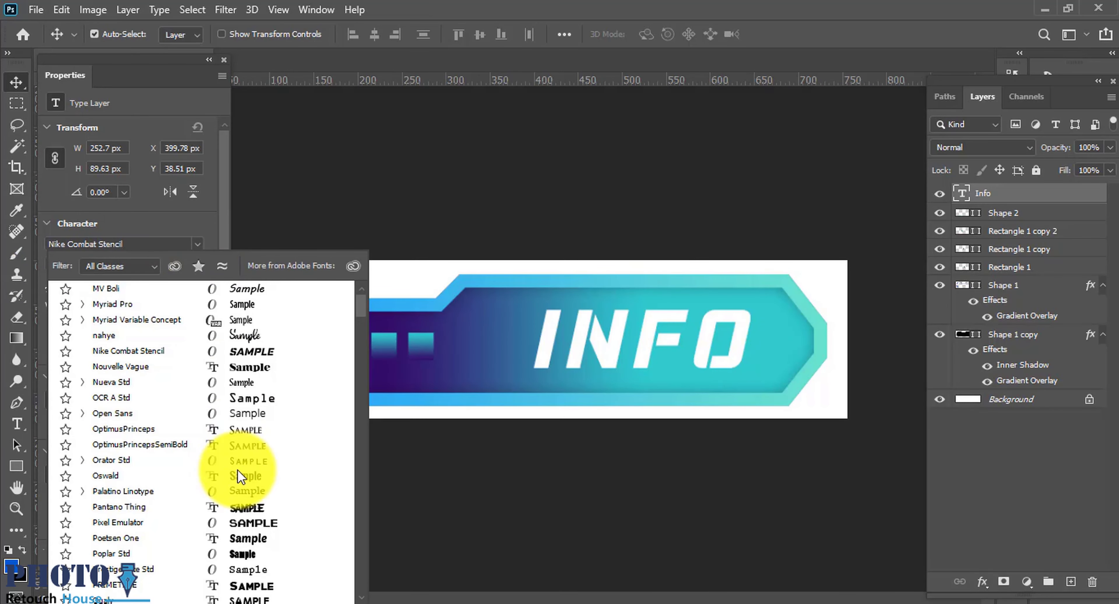
scroll(239, 487, up, 15)
scroll(257, 482, down, 1)
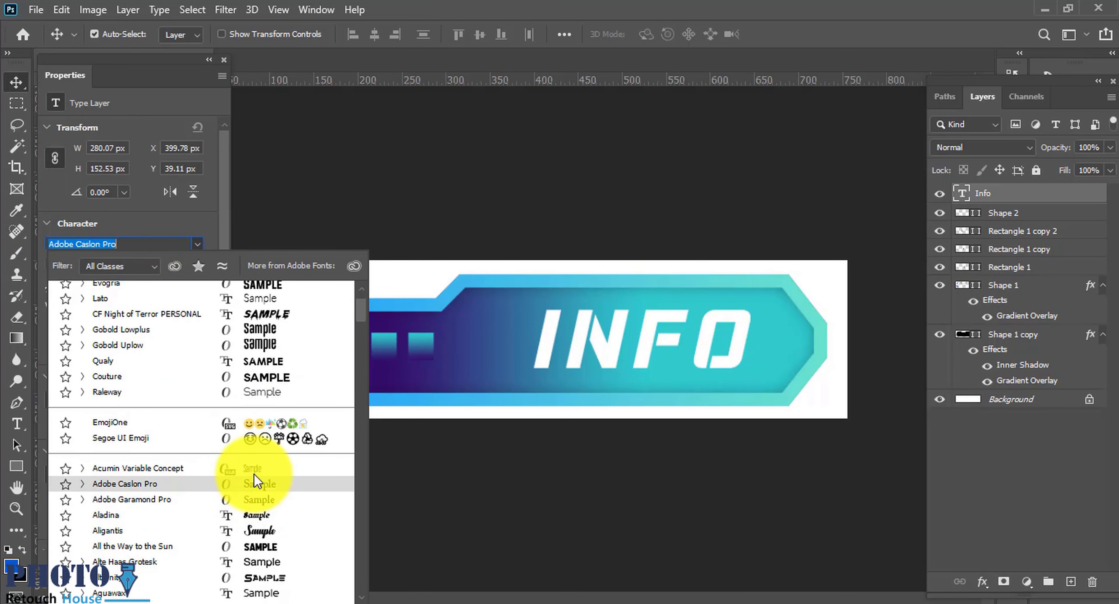
scroll(250, 383, up, 3)
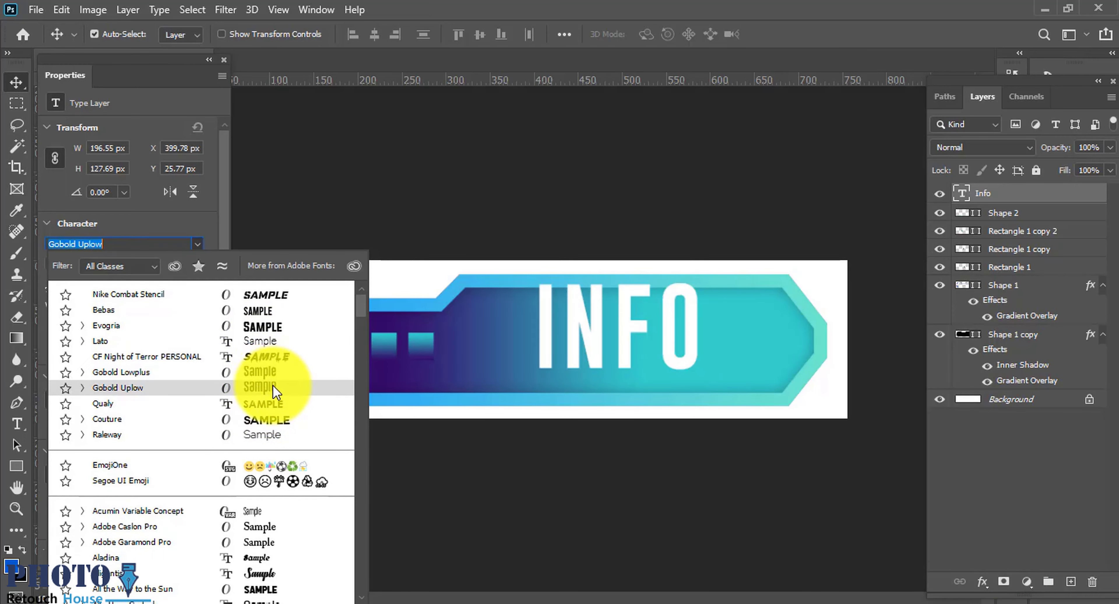
scroll(294, 553, down, 4)
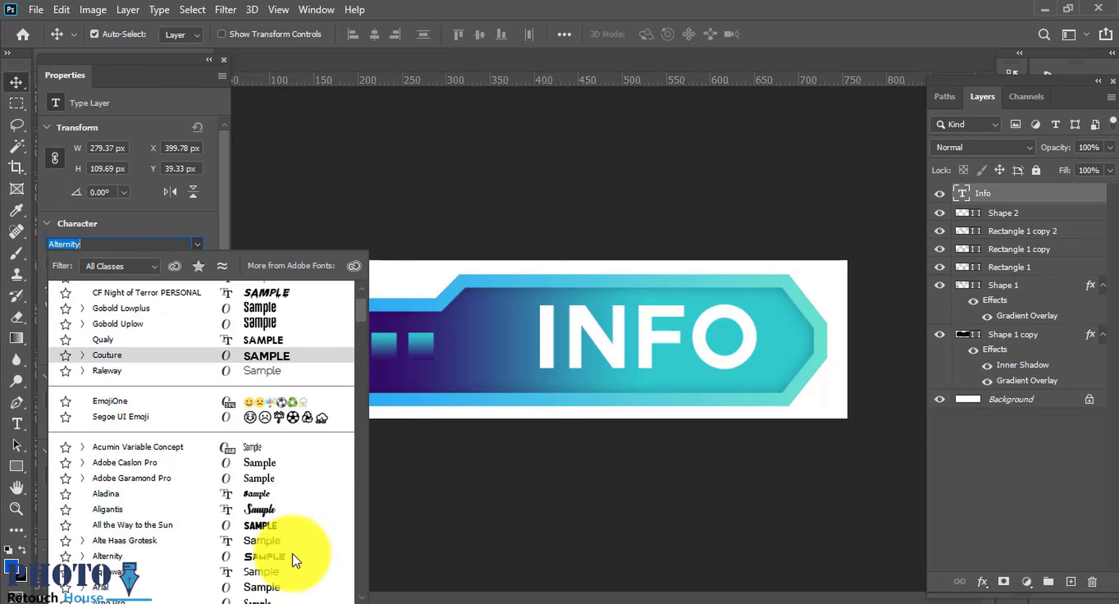
scroll(292, 549, down, 7)
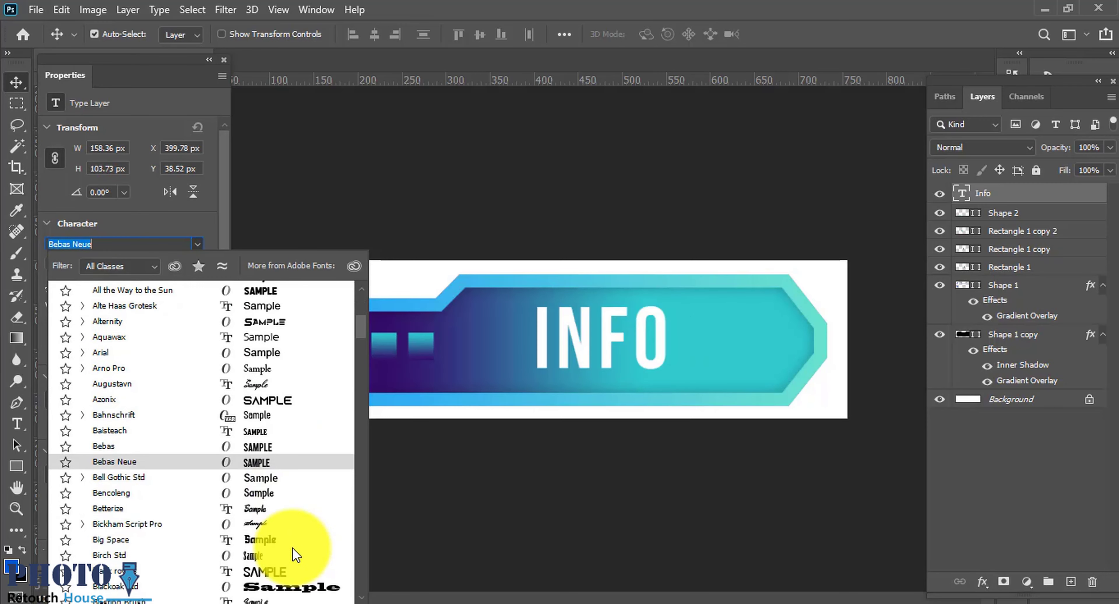
scroll(292, 547, down, 5)
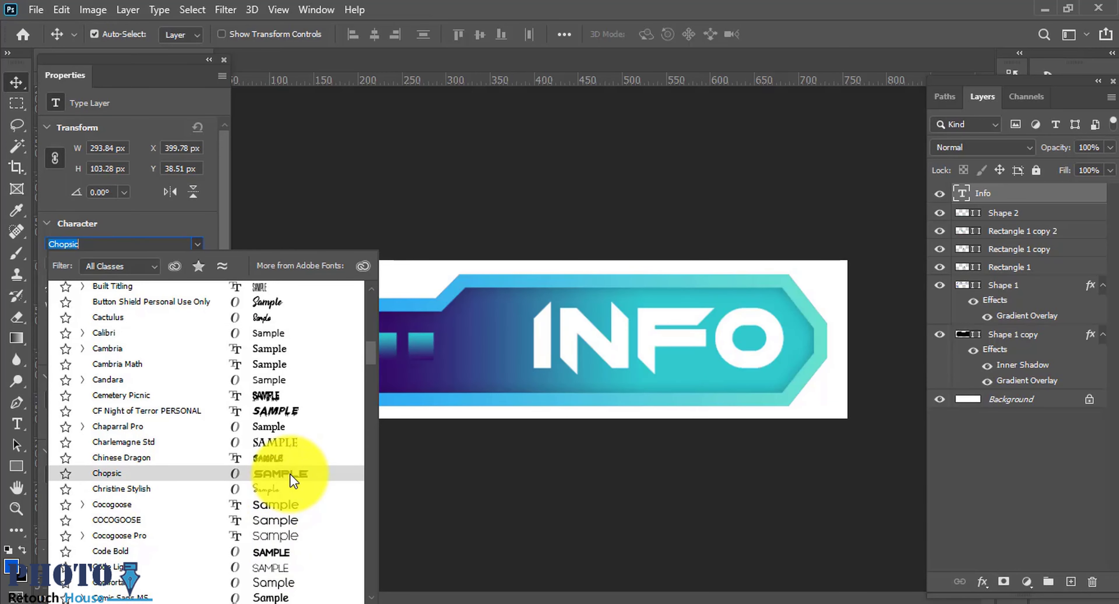
scroll(274, 558, down, 4)
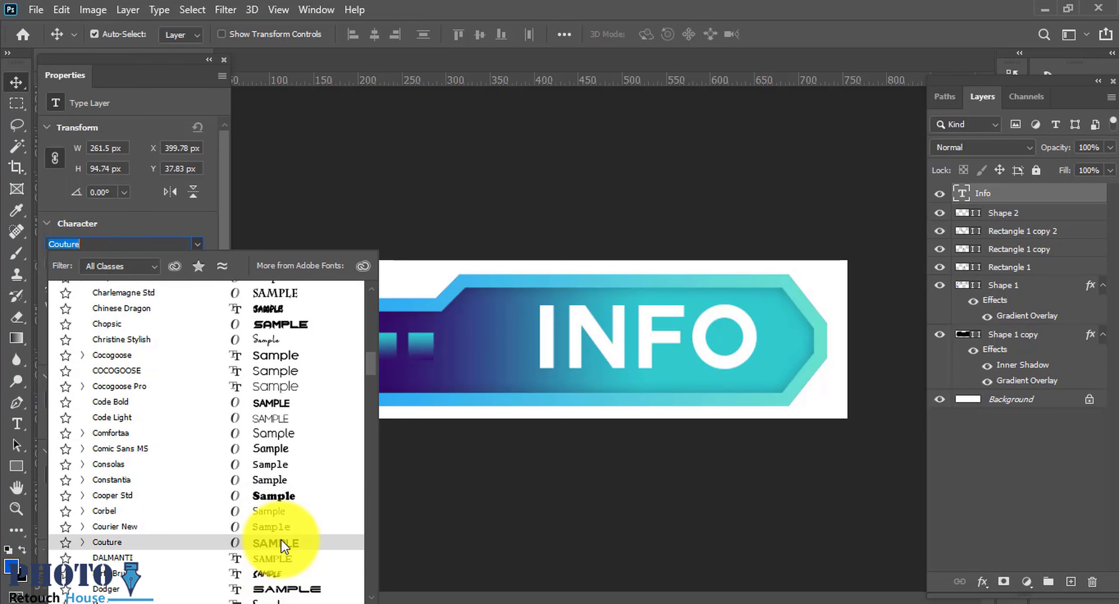
click(282, 545)
- Set the INFO text size to 22.71 pt and reposition it at X 399.78 px, Y 42.4 px on the turquoise half
drag(670, 346, 657, 350)
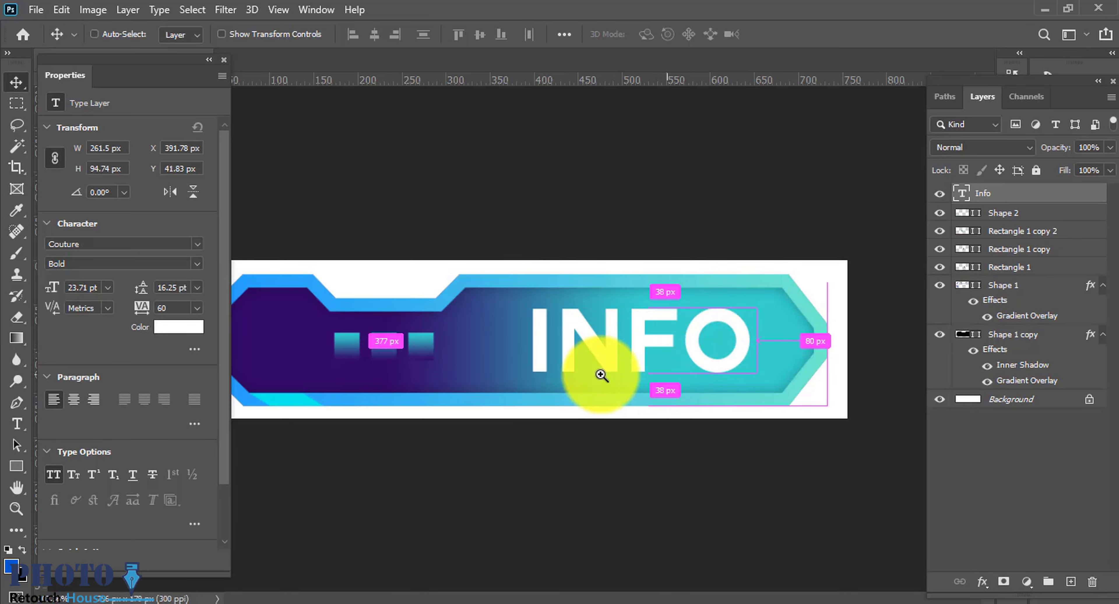
key(ctrl+minus)
key(ctrl+minus)
drag(45, 287, 58, 286)
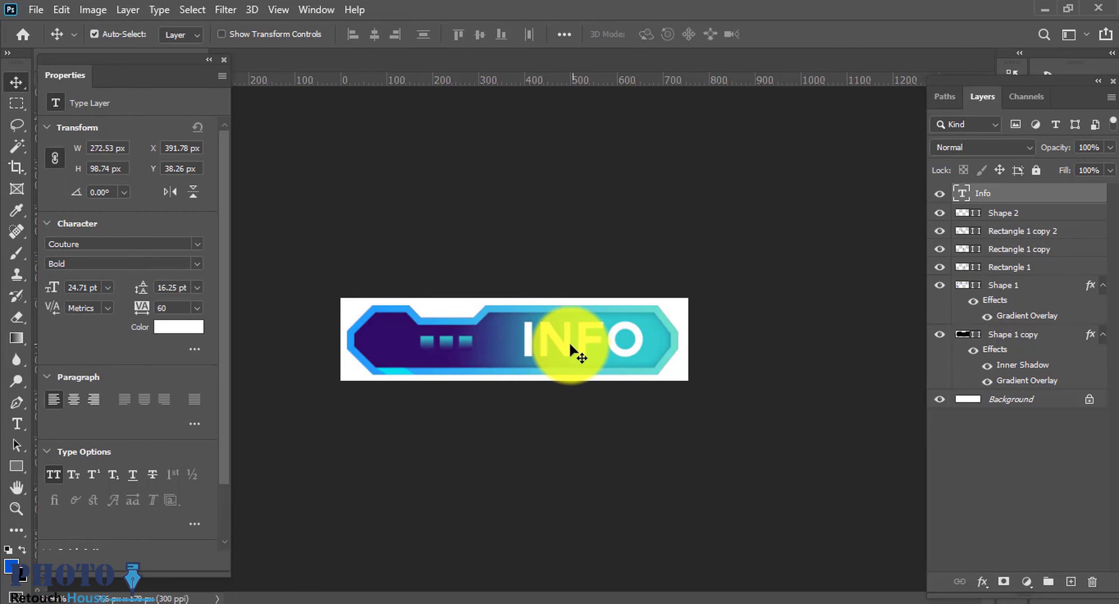
drag(55, 291, 52, 287)
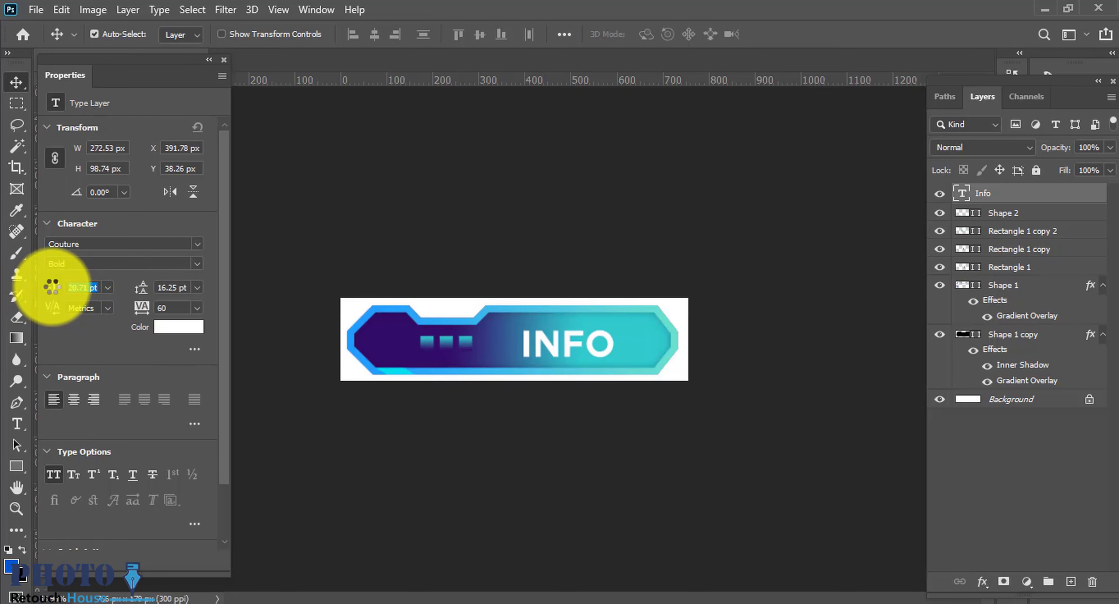
drag(564, 347, 568, 345)
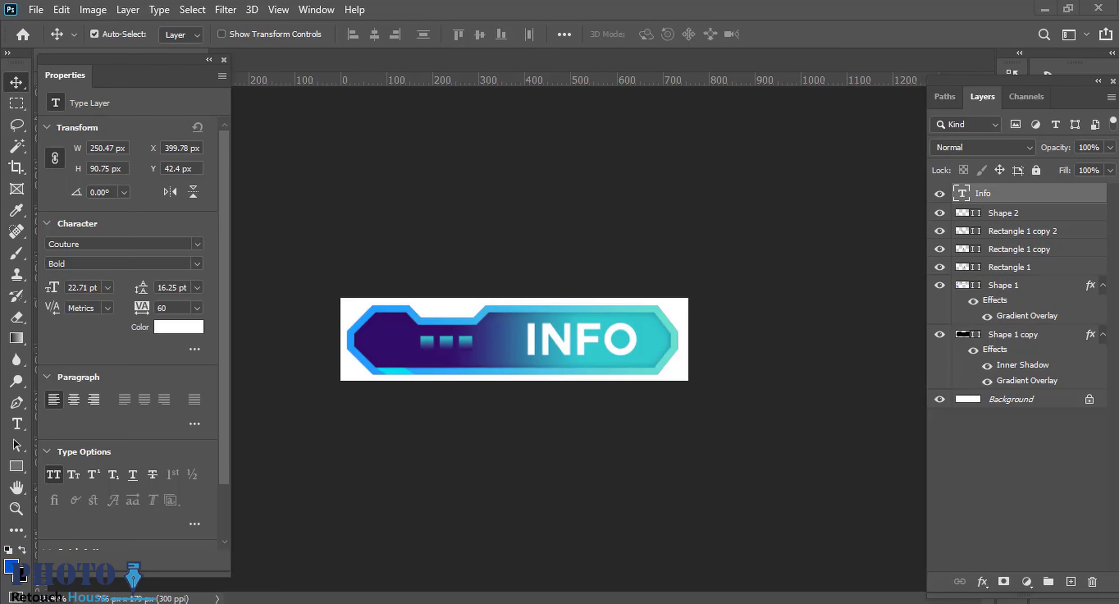
drag(674, 338, 729, 329)
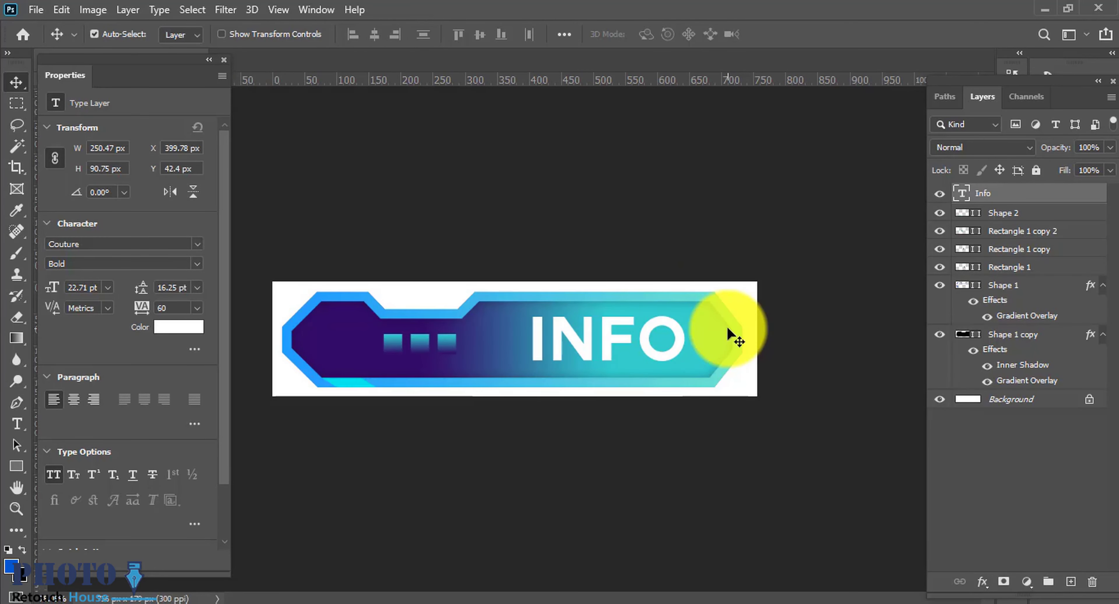
mouse_move(661, 334)
mouse_down()
mouse_move(683, 332)
mouse_move(667, 334)
mouse_up()
- Add a black drop shadow with 0 px distance to the INFO text layer, leaving its outer glow off
right_click(1006, 191)
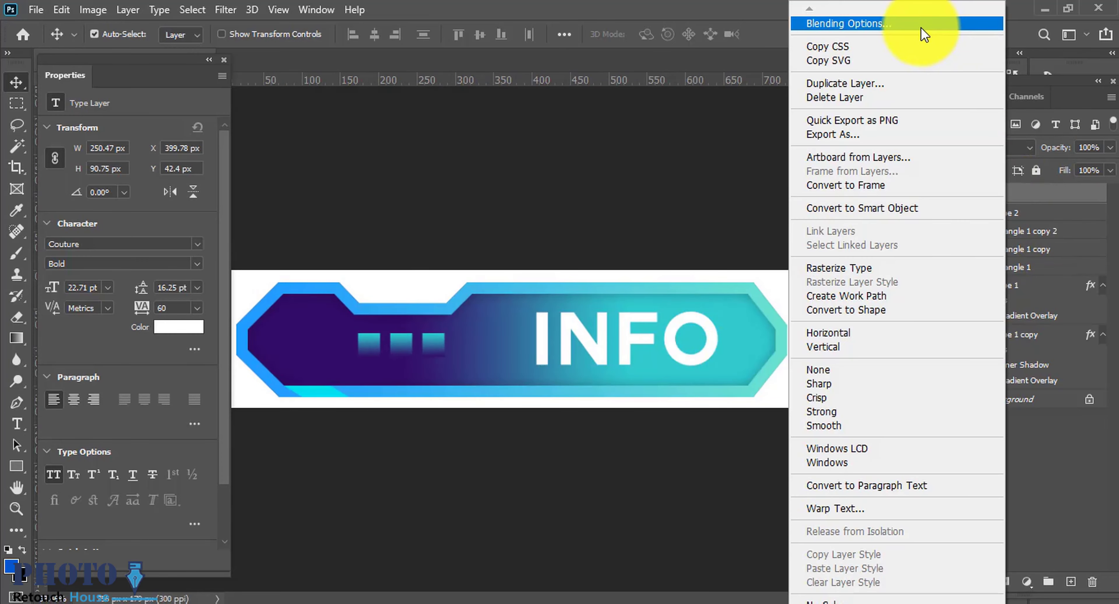
click(921, 27)
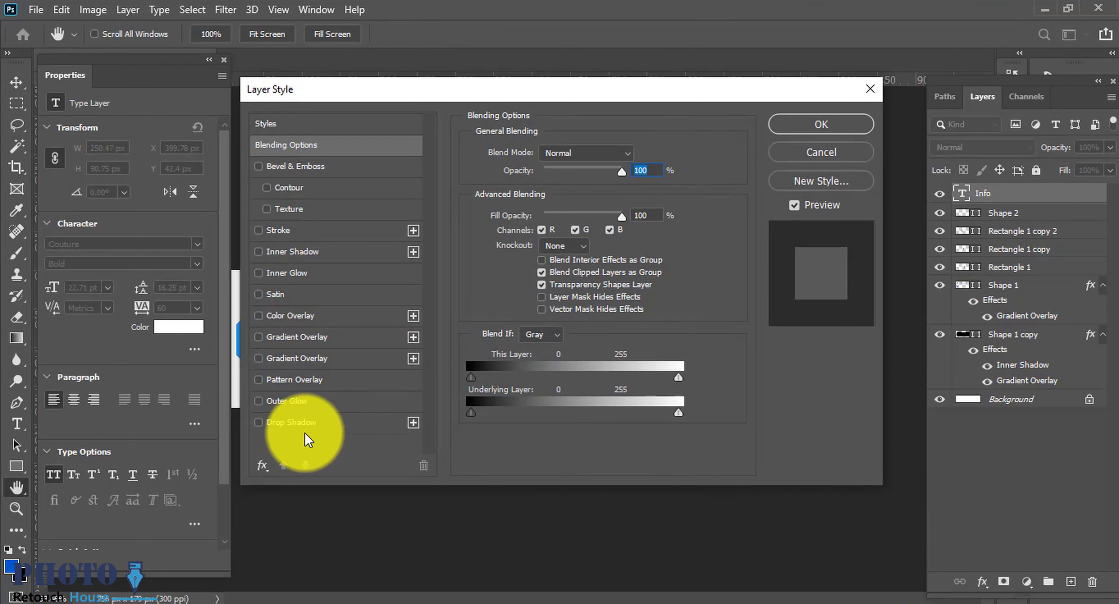
drag(362, 89, 630, 106)
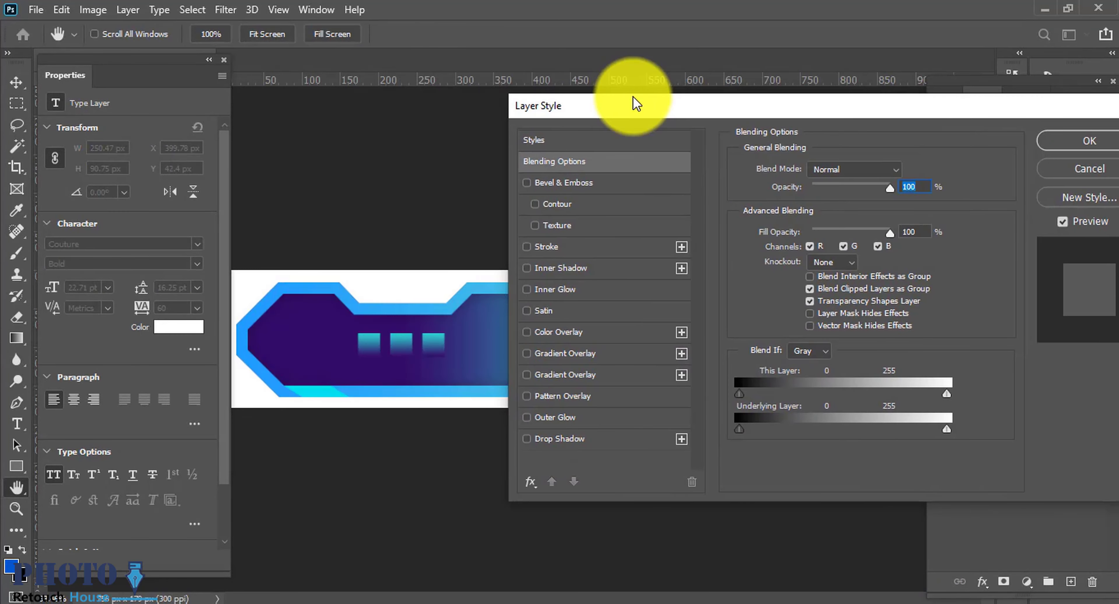
drag(713, 124, 276, 59)
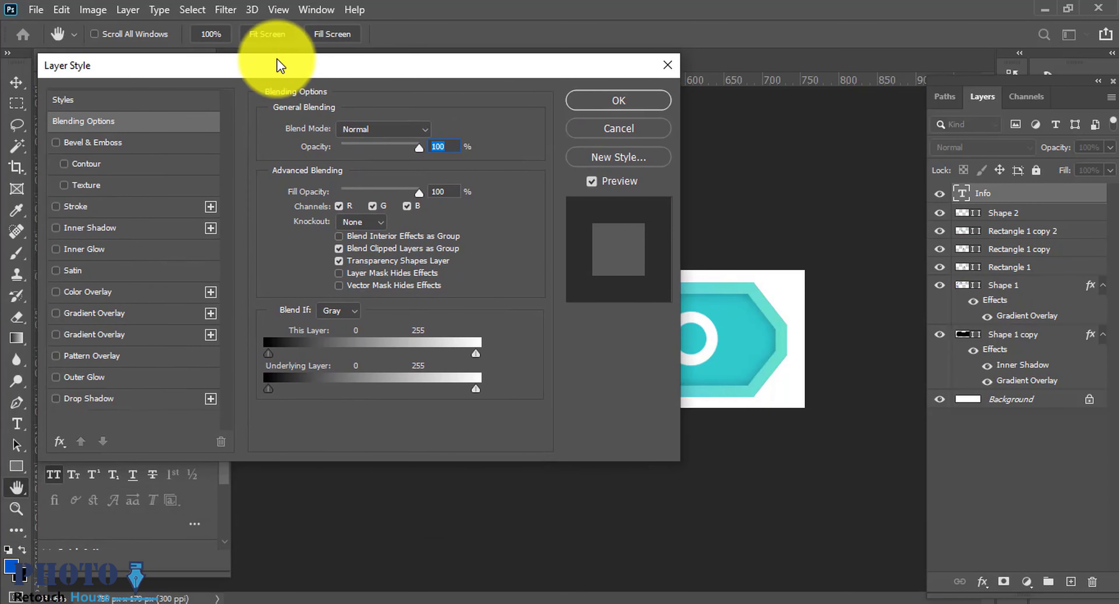
click(84, 377)
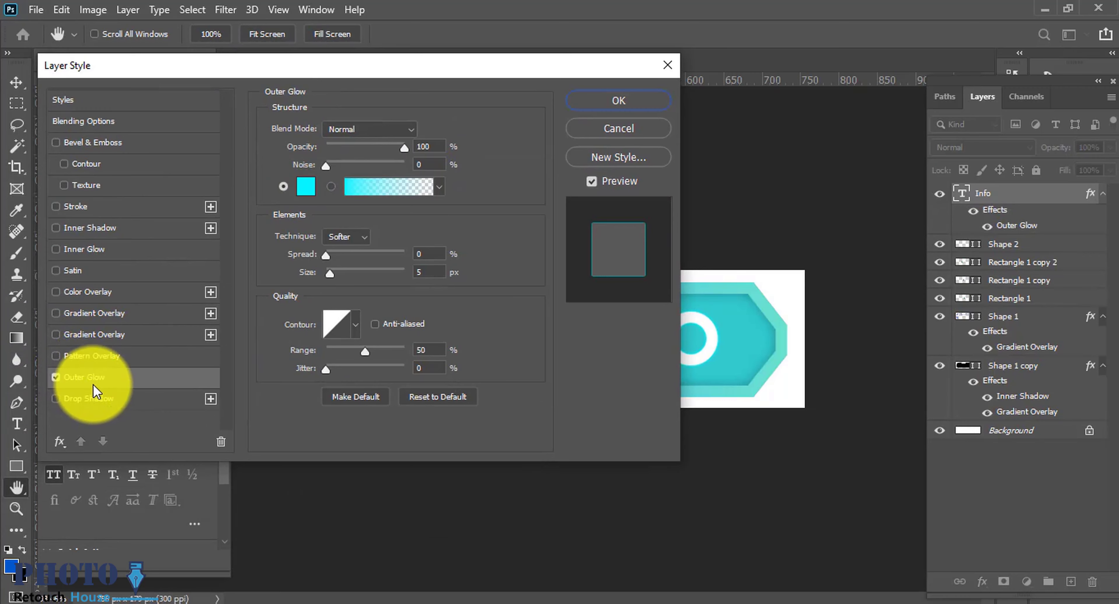
click(55, 377)
click(74, 399)
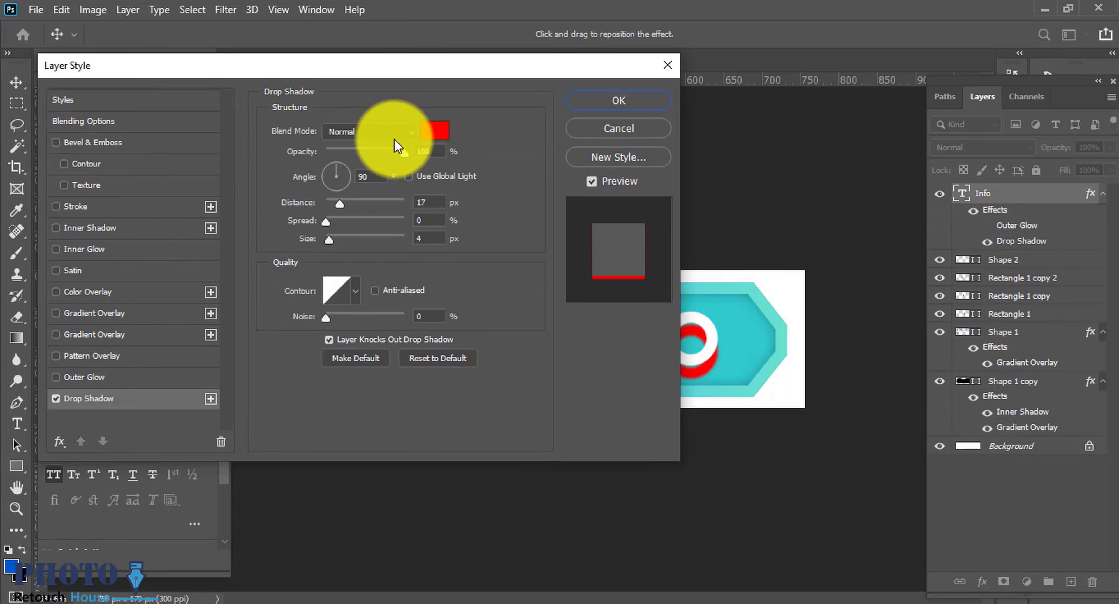
drag(339, 203, 311, 201)
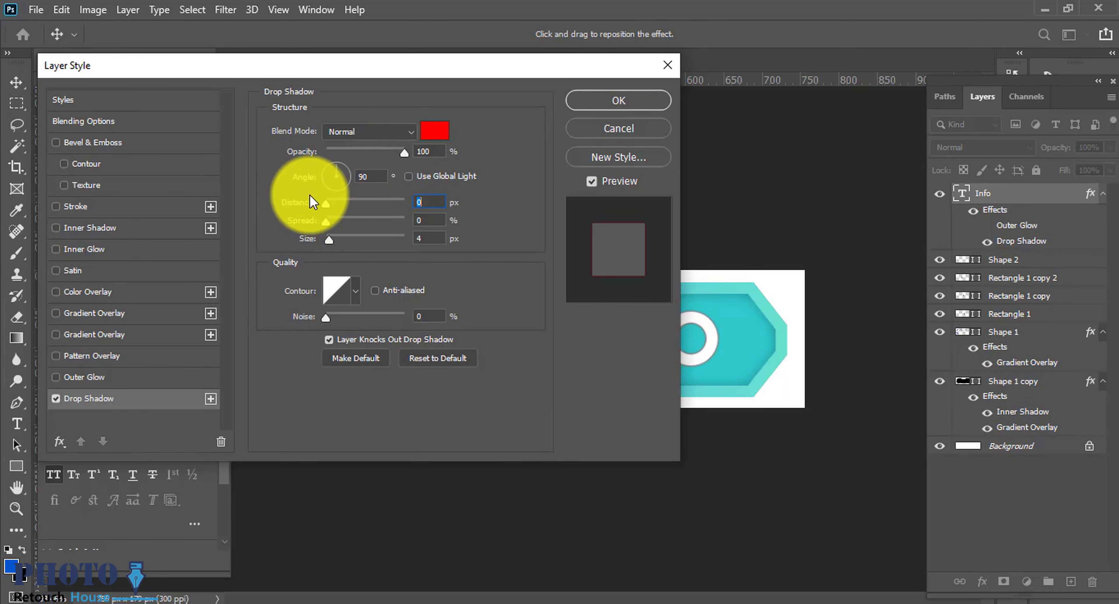
click(428, 129)
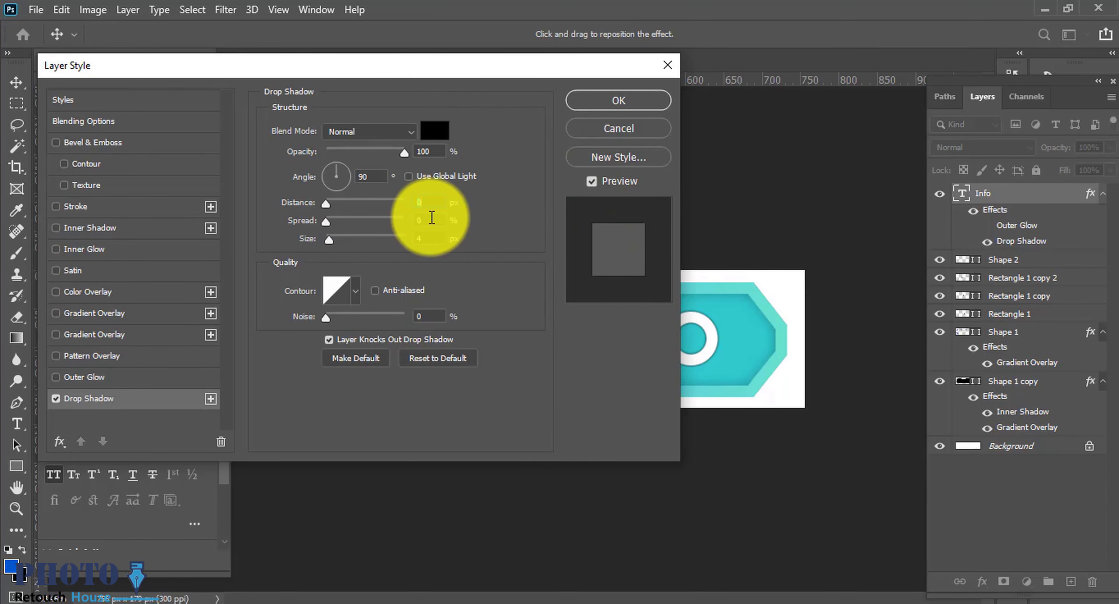
- Set the INFO drop shadow's size to 7 px and opacity to 76%, and apply the layer style
drag(475, 67, 319, 65)
drag(180, 237, 177, 238)
drag(238, 162, 233, 155)
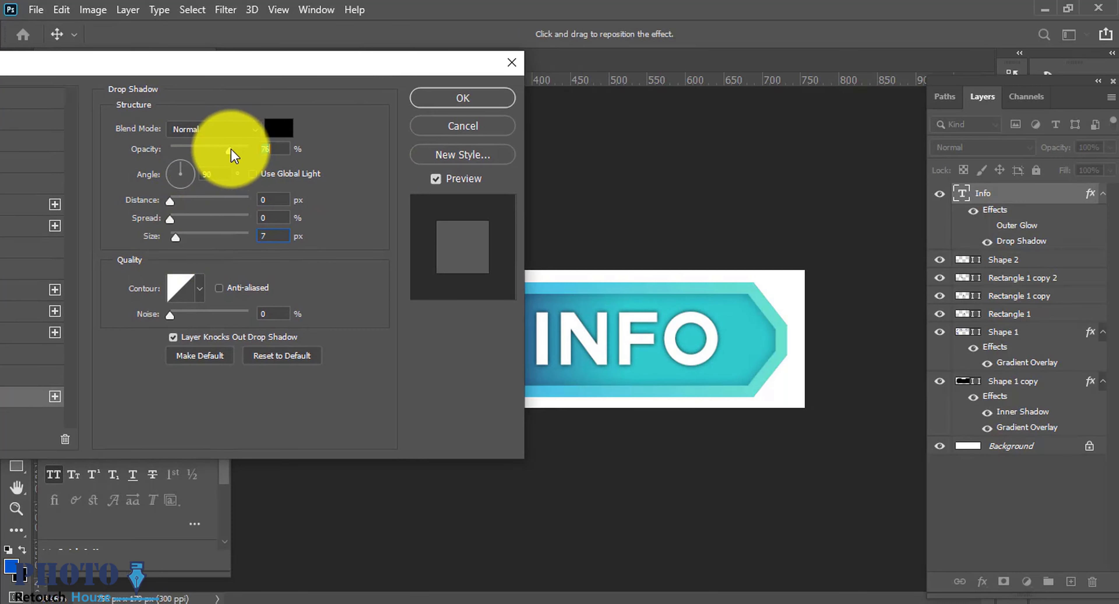
key(ctrl+minus)
key(ctrl+minus)
key(ctrl+minus)
key(ctrl+minus)
key(ctrl+minus)
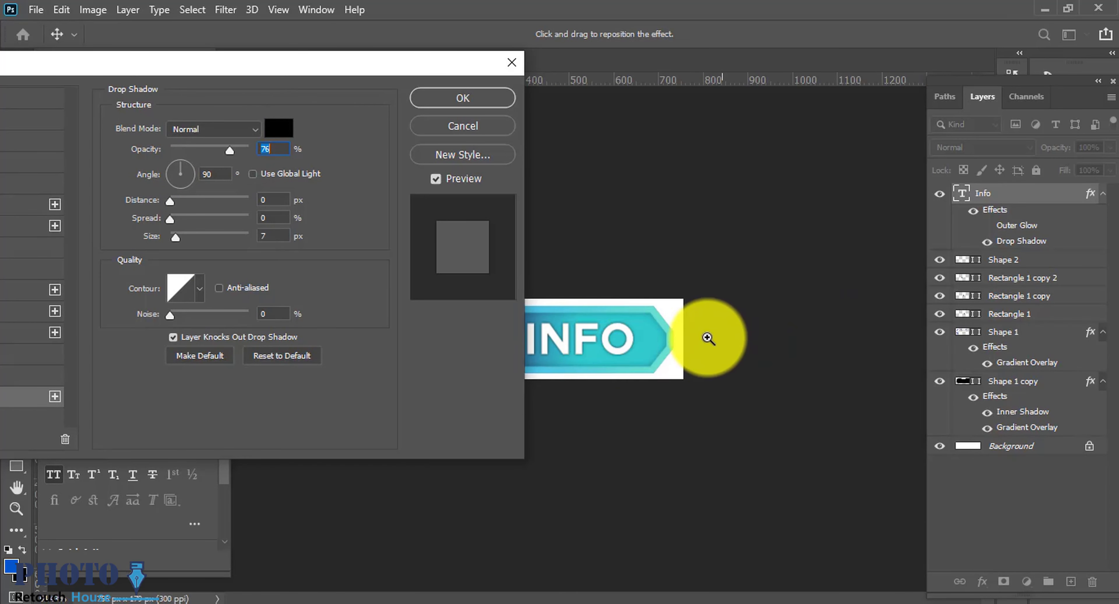
key(ctrl+plus)
key(ctrl+plus)
key(ctrl+plus)
click(480, 100)
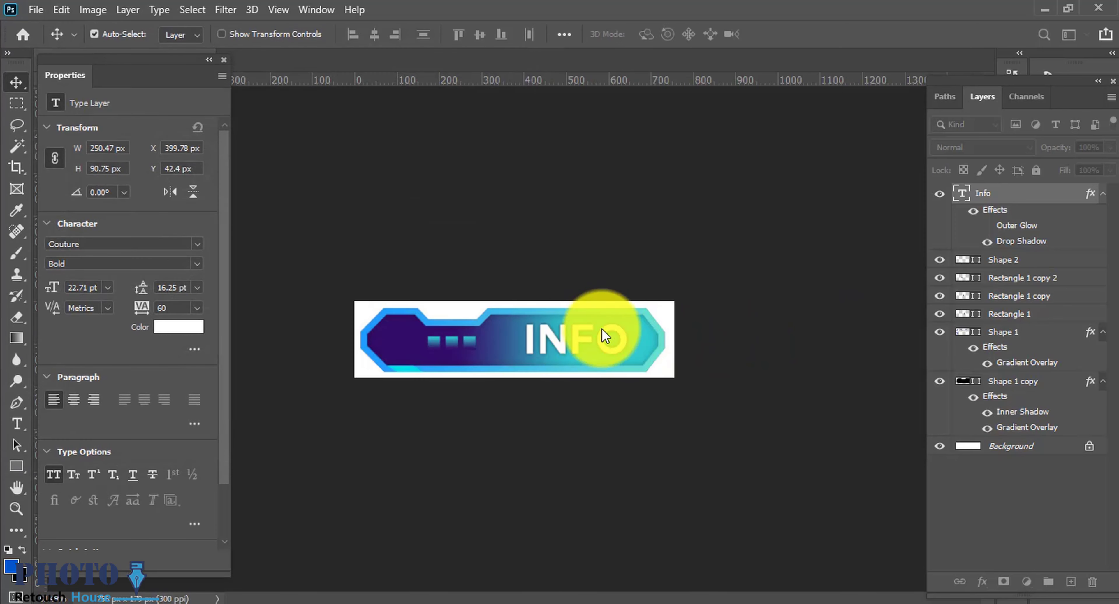
click(579, 352)
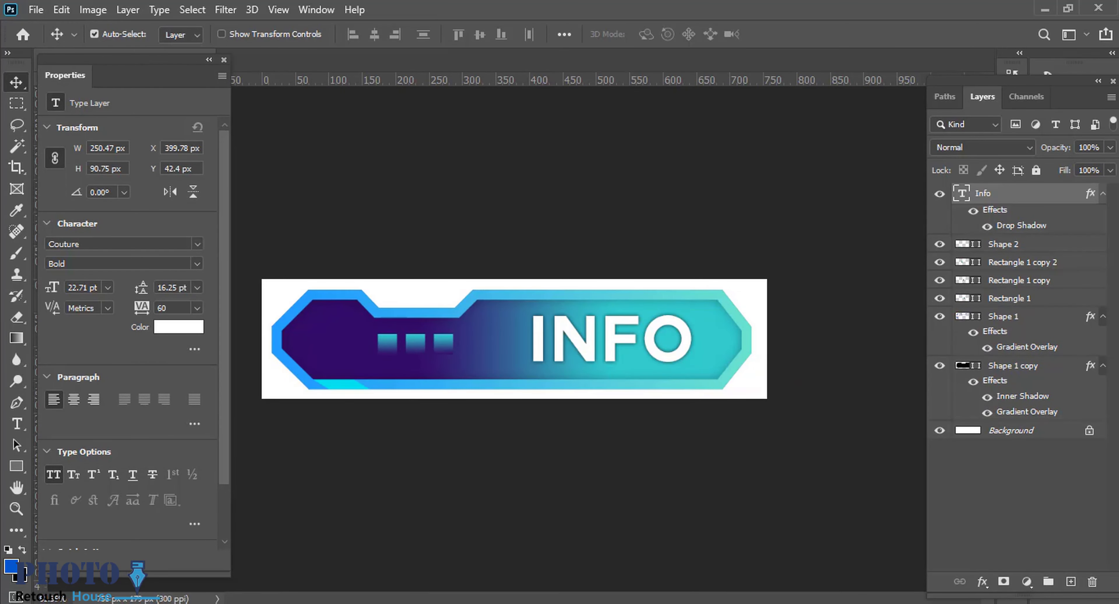
- Bring the cyan "i" icon from Illustrator onto the banner's dark purple section as a vector smart object
click(368, 331)
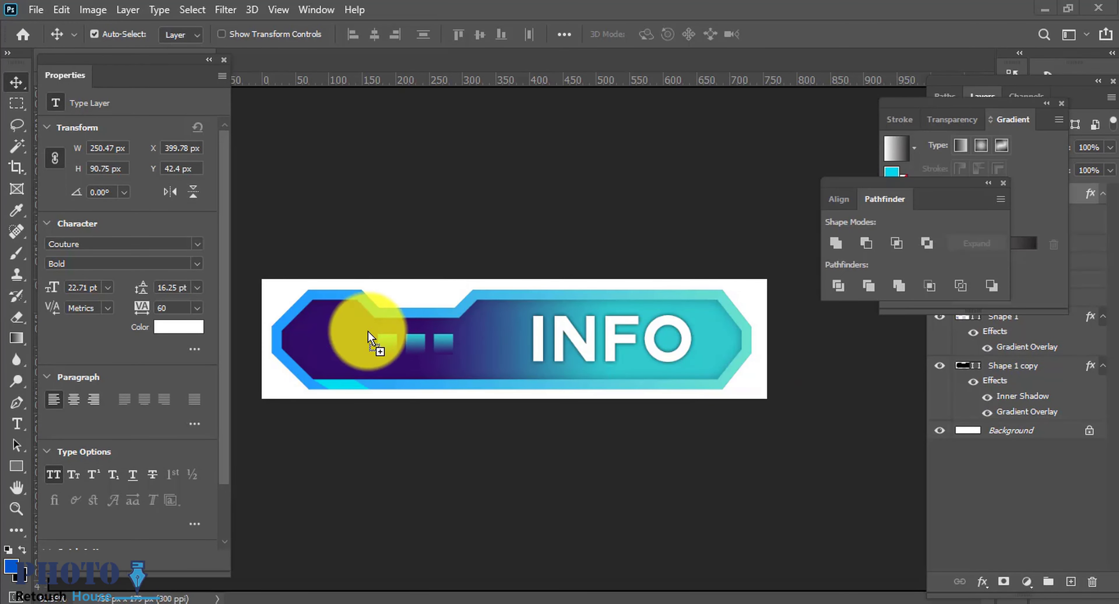
drag(340, 352, 341, 353)
ctrl+click(329, 357)
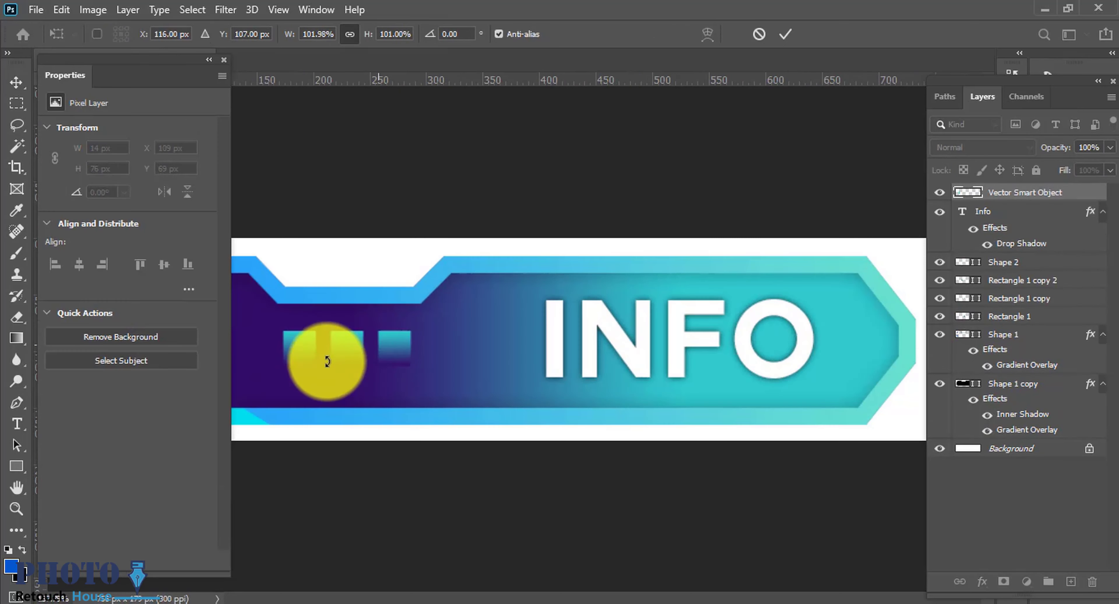
click(504, 342)
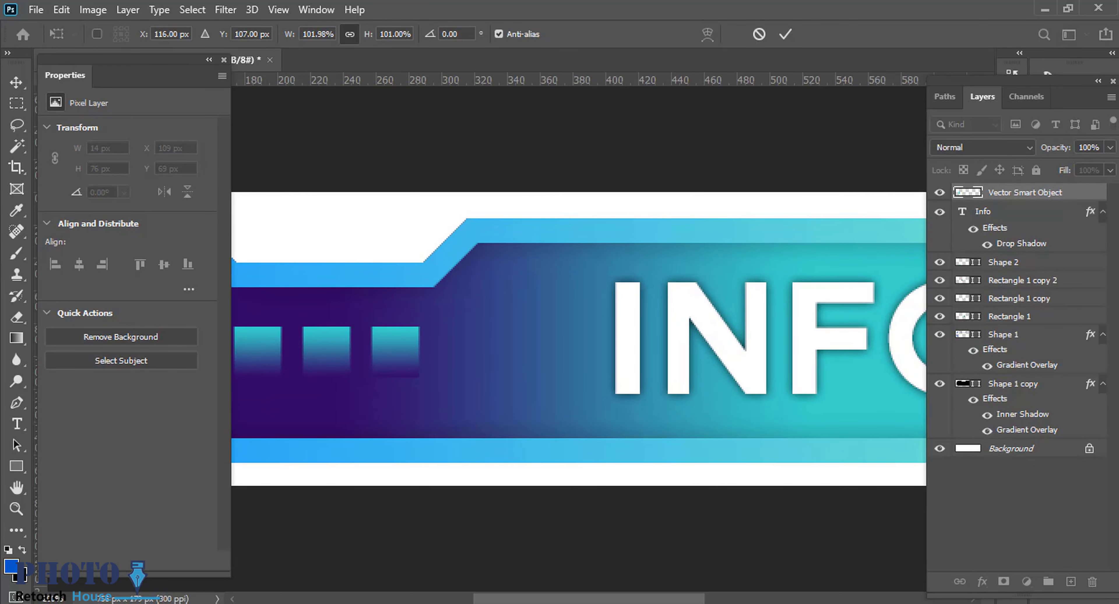
click(670, 449)
drag(260, 356, 759, 349)
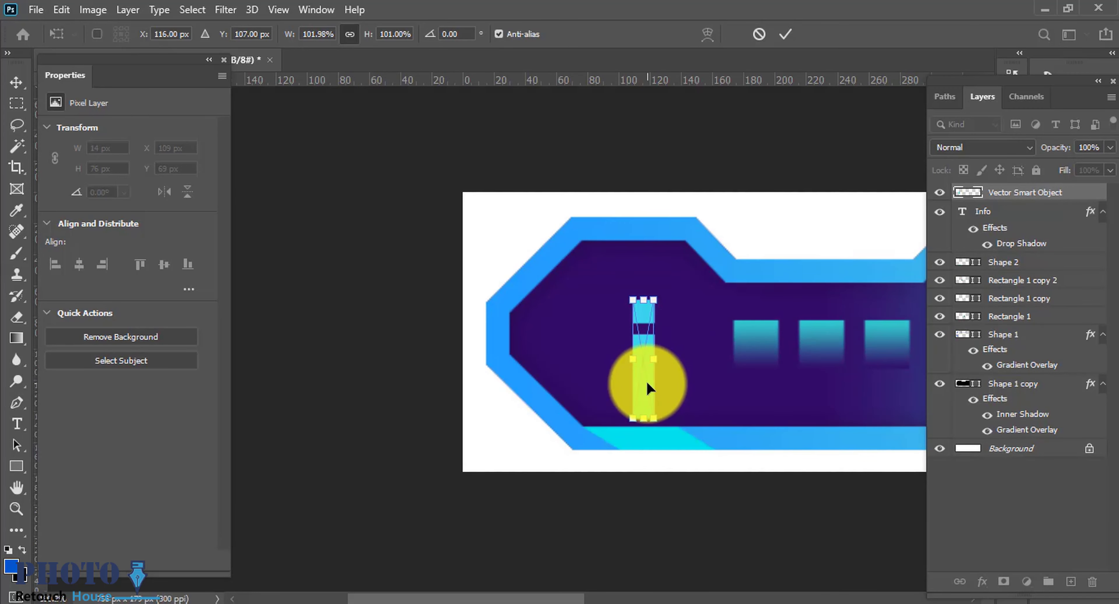
- Move the "i" icon up to X 112.50 px, Y 92.43 px beside the small squares and commit its placement
drag(647, 379, 640, 359)
scroll(732, 369, down, 1)
scroll(790, 370, down, 3)
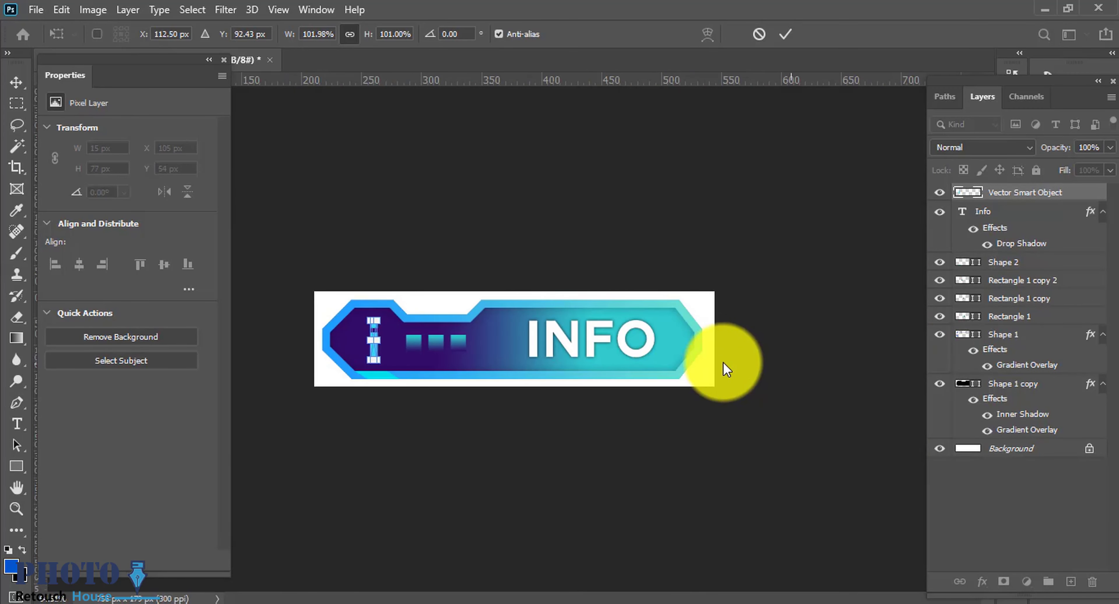
key(Return)
scroll(670, 361, up, 1)
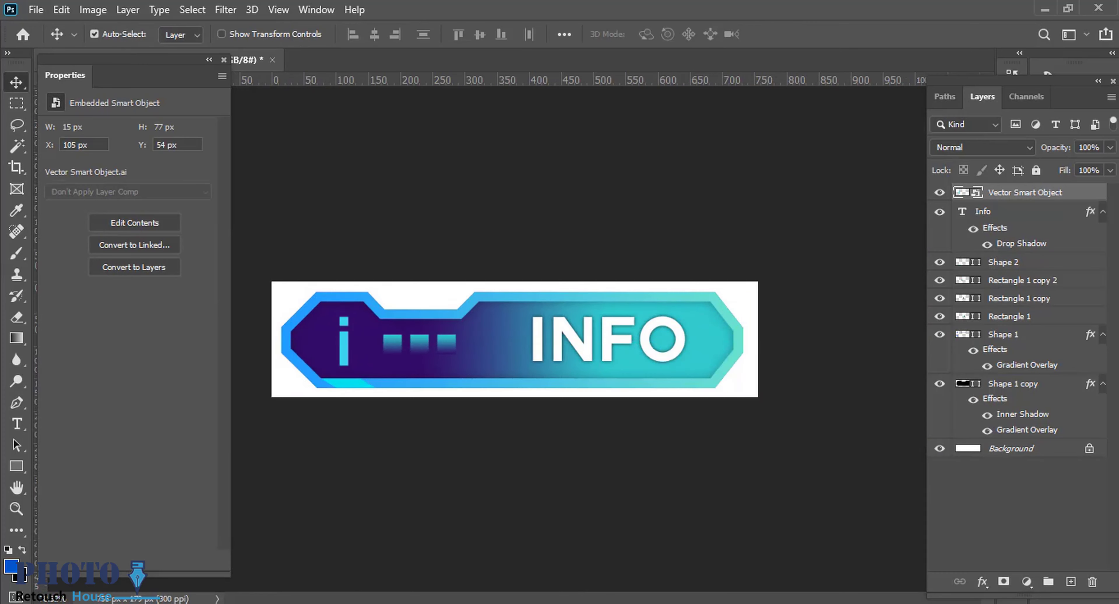